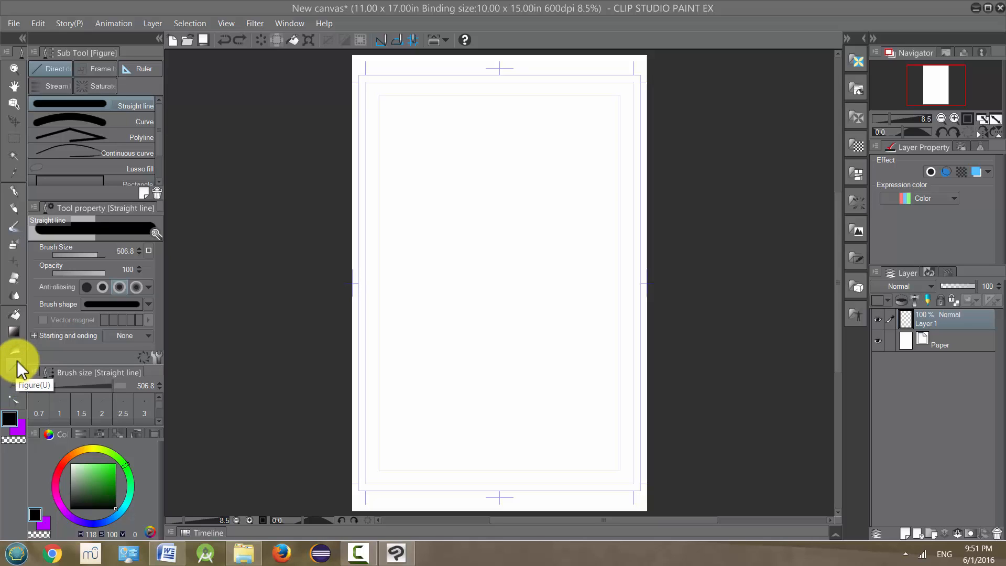
Step: Browse the Figure sub-tool groups — saturated lines, frame borders, stream lines — and return to the direct-draw tools
left_click(57, 85)
left_click(98, 84)
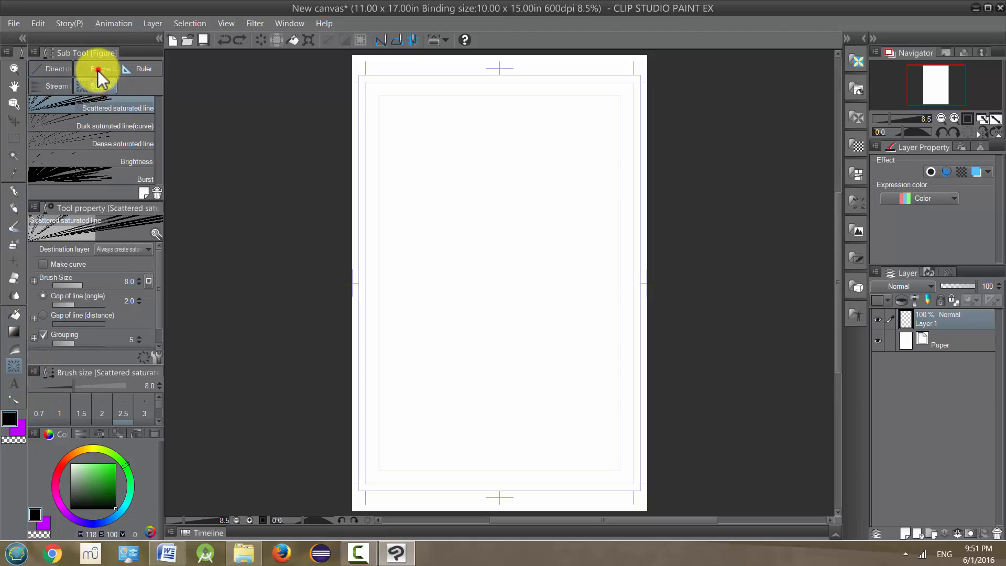
left_click(98, 70)
left_click(137, 68)
left_click(105, 72)
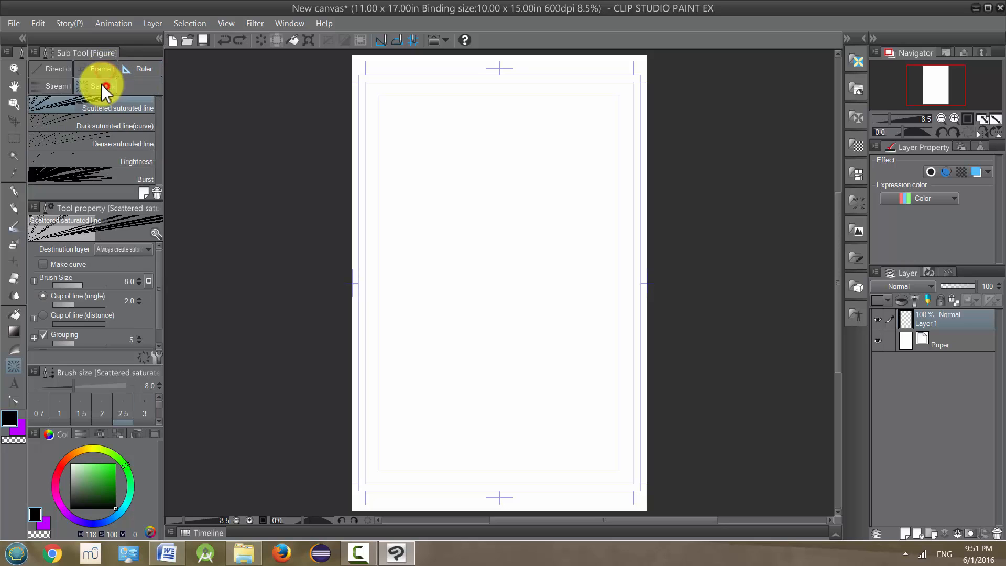
left_click(59, 87)
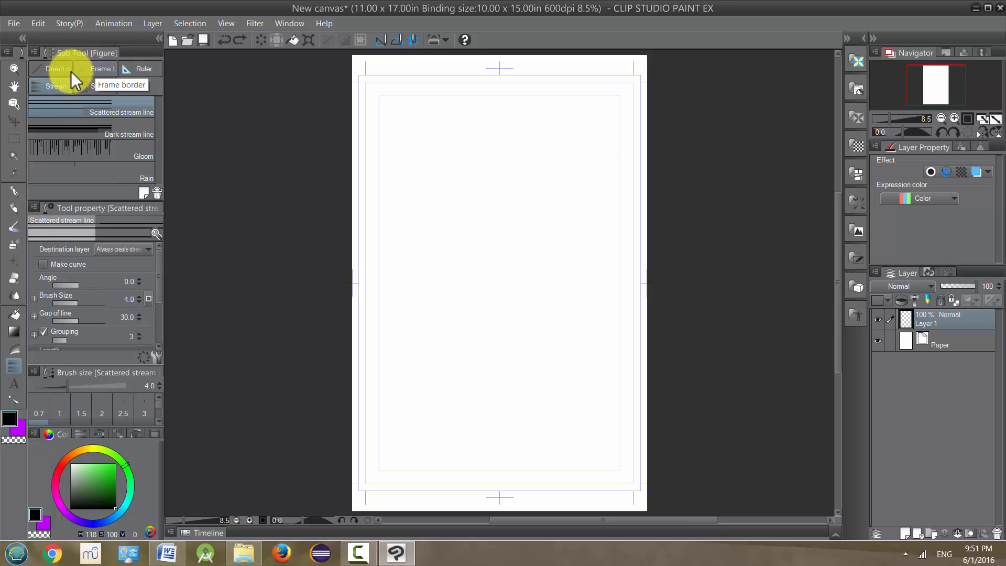
left_click(61, 69)
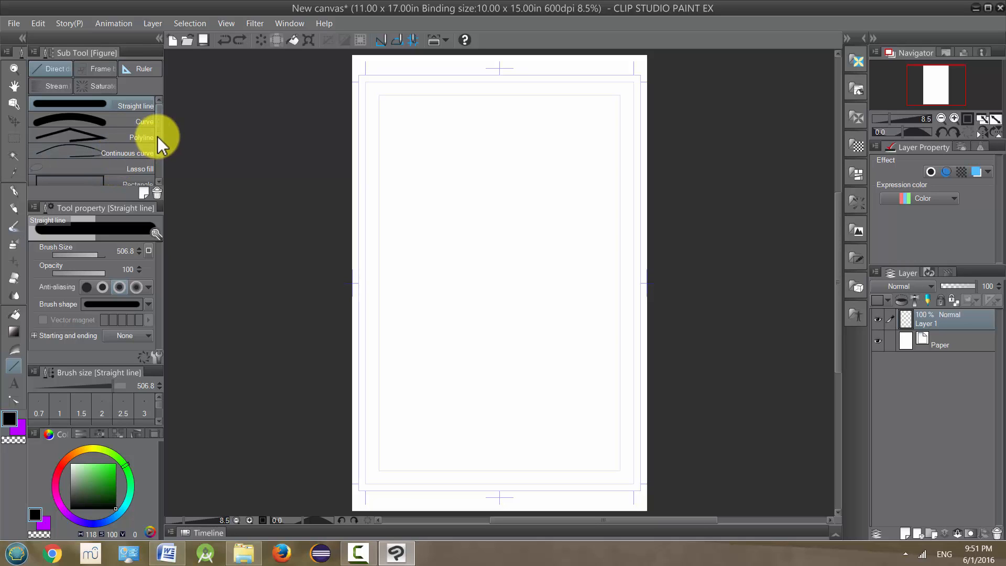
mouse_move(159, 138)
left_mouse_down()
mouse_move(160, 157)
mouse_move(159, 135)
left_mouse_up()
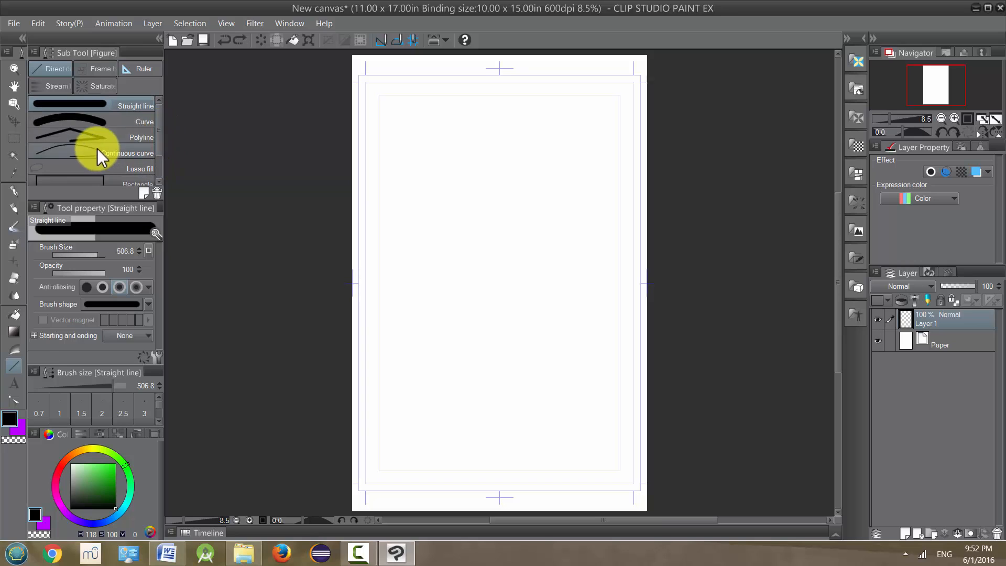
left_click_drag(160, 134, 159, 155)
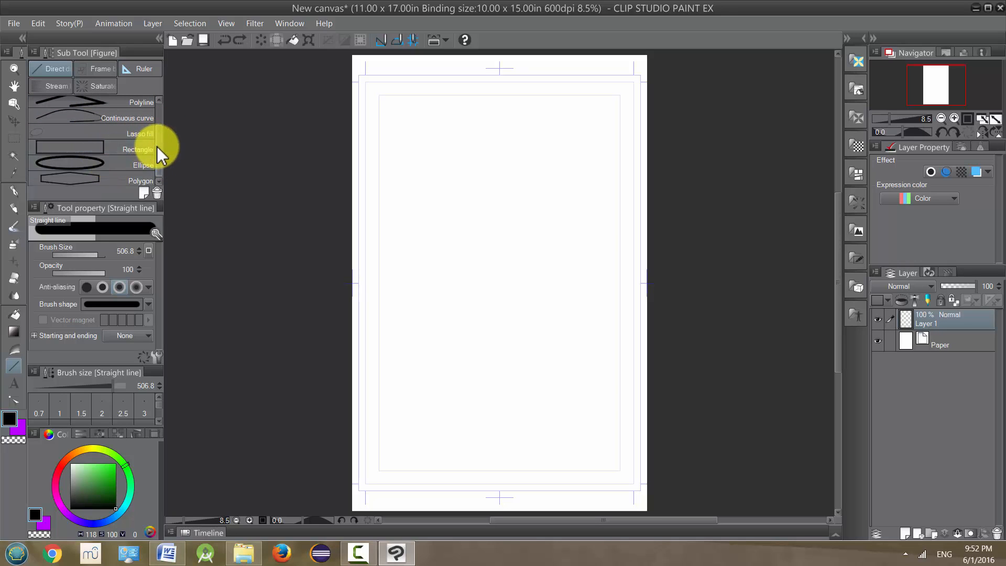
left_click_drag(159, 146, 160, 106)
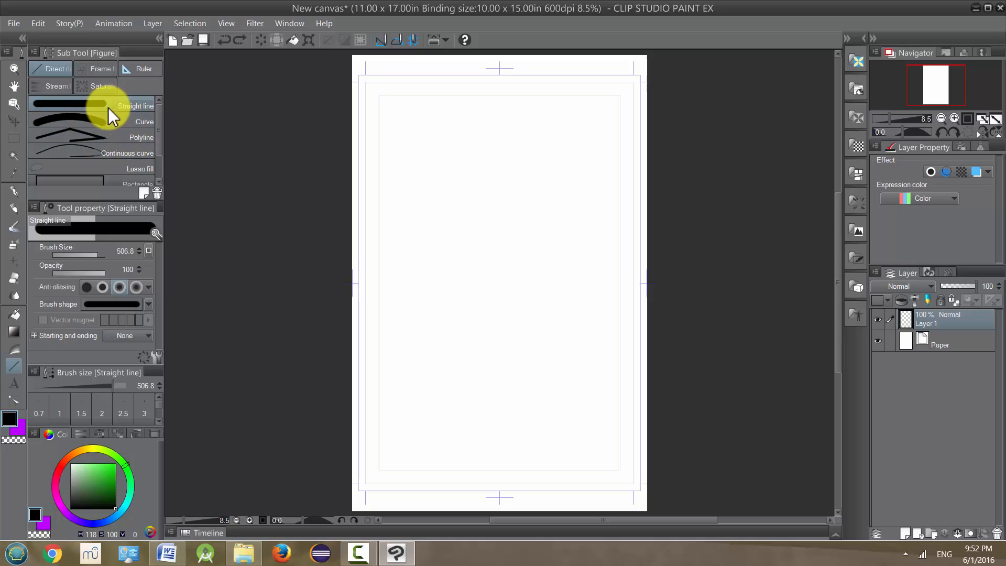
Step: Reduce the Straight line brush size from 506.8 to about 53
mouse_move(97, 251)
left_mouse_down()
mouse_move(65, 253)
mouse_move(85, 254)
left_mouse_up()
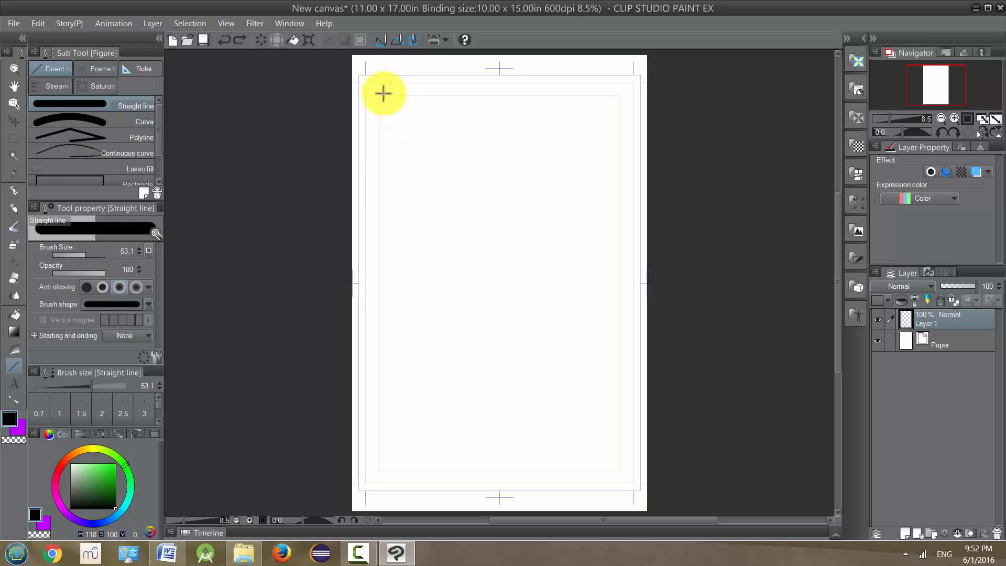
Step: Draw two straight black lines near the page top: one diagonal, one nearly vertical
left_click_drag(381, 93, 595, 162)
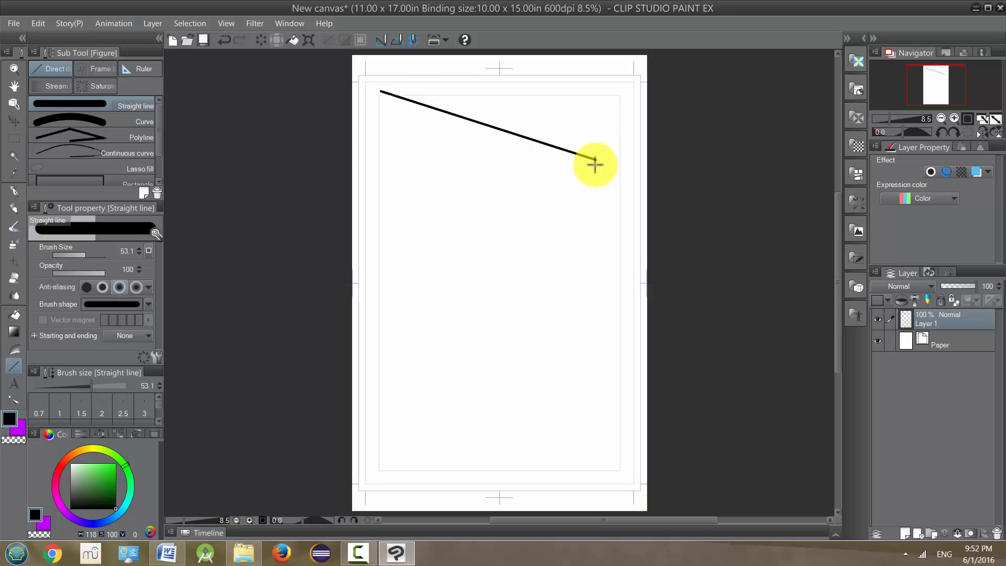
mouse_move(427, 136)
left_mouse_down()
mouse_move(585, 247)
mouse_move(407, 302)
left_mouse_up()
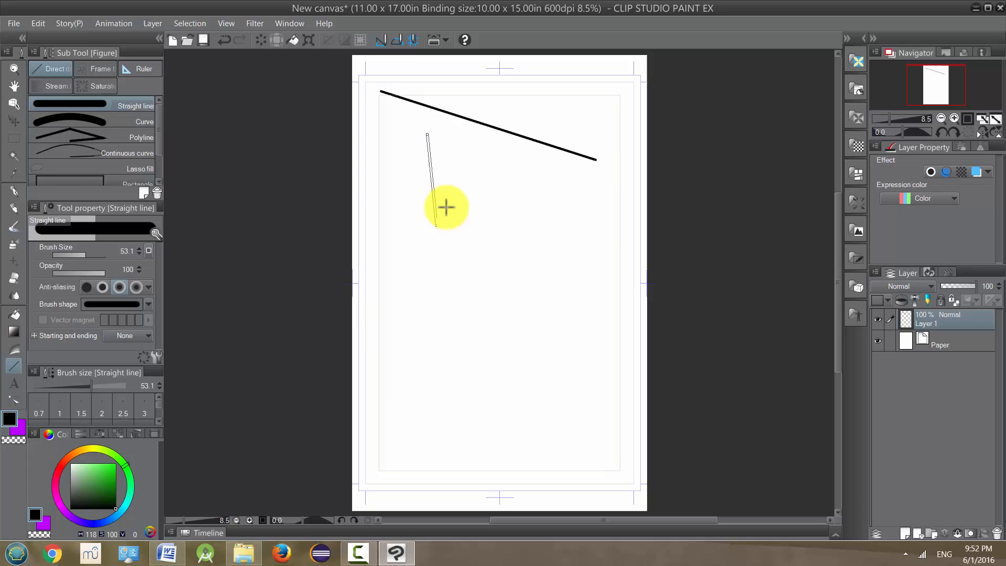
left_click_drag(407, 302, 433, 286)
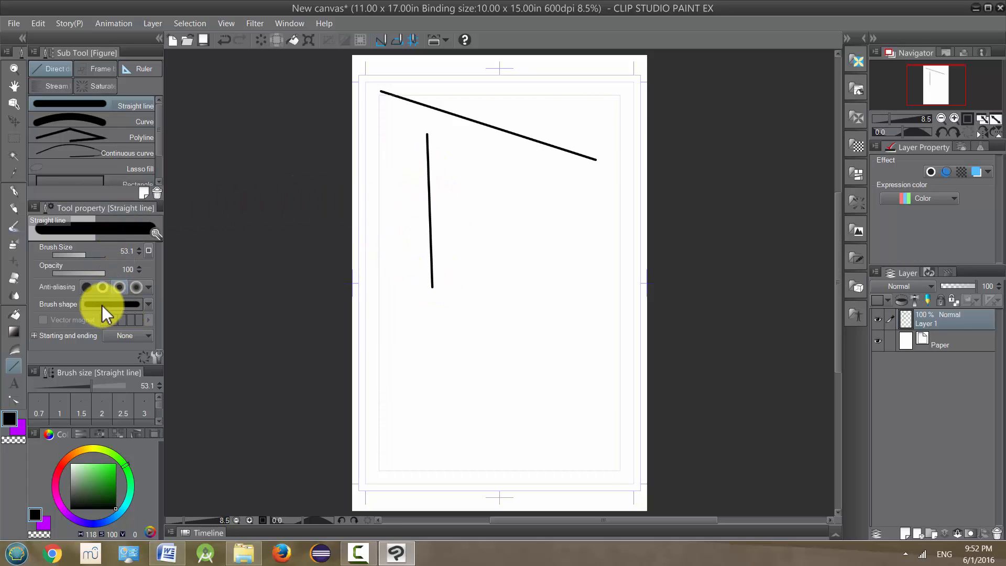
Step: Set the straight-line brush shape to Dotted line and draw a dotted diagonal across the lower page
left_click(147, 308)
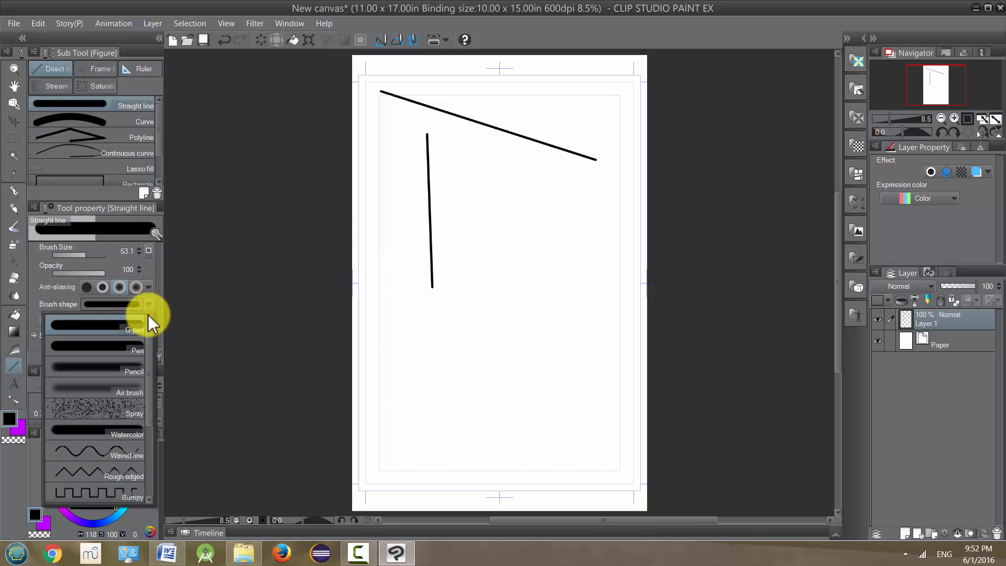
scroll(134, 354, "down", 3)
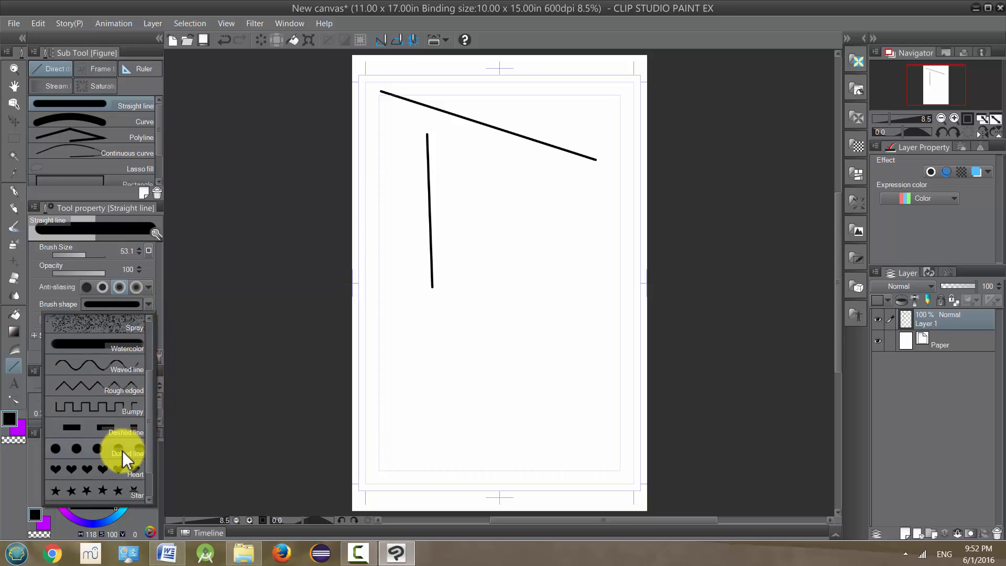
left_click(126, 456)
left_click_drag(559, 201, 437, 425)
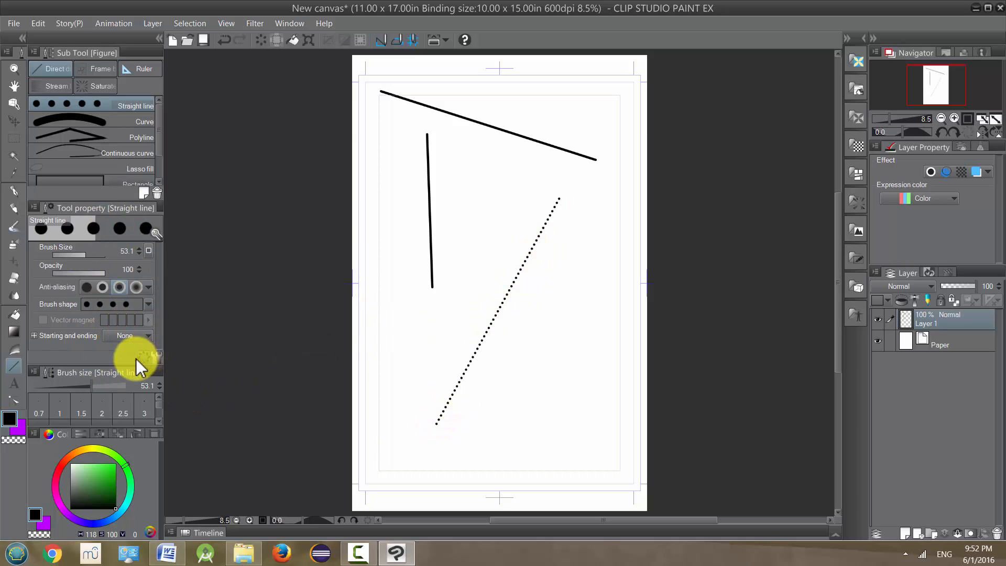
left_click(155, 358)
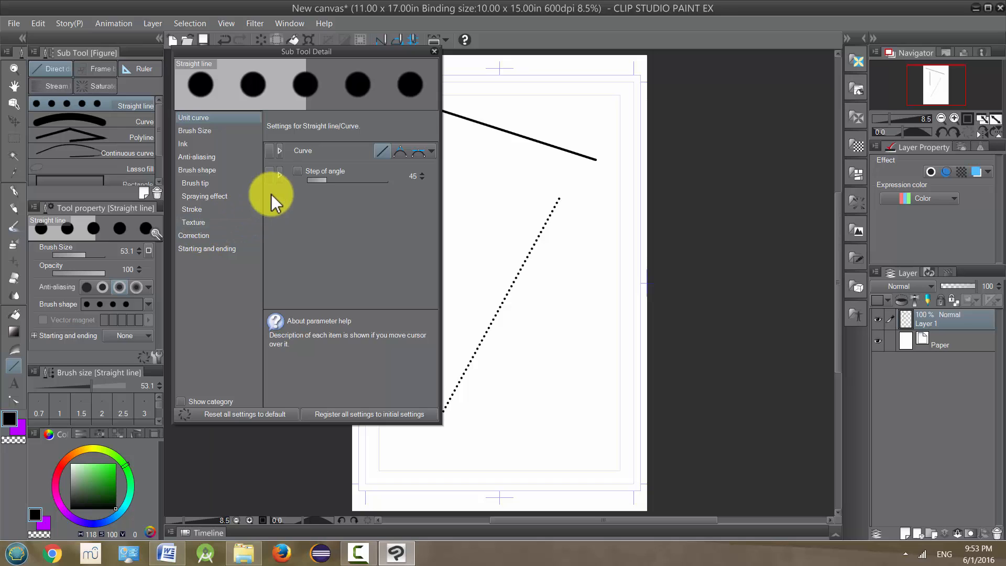
Step: With the Curve sub tool, draw a thick curve hooking from upper left down to the page bottom
left_click(432, 54)
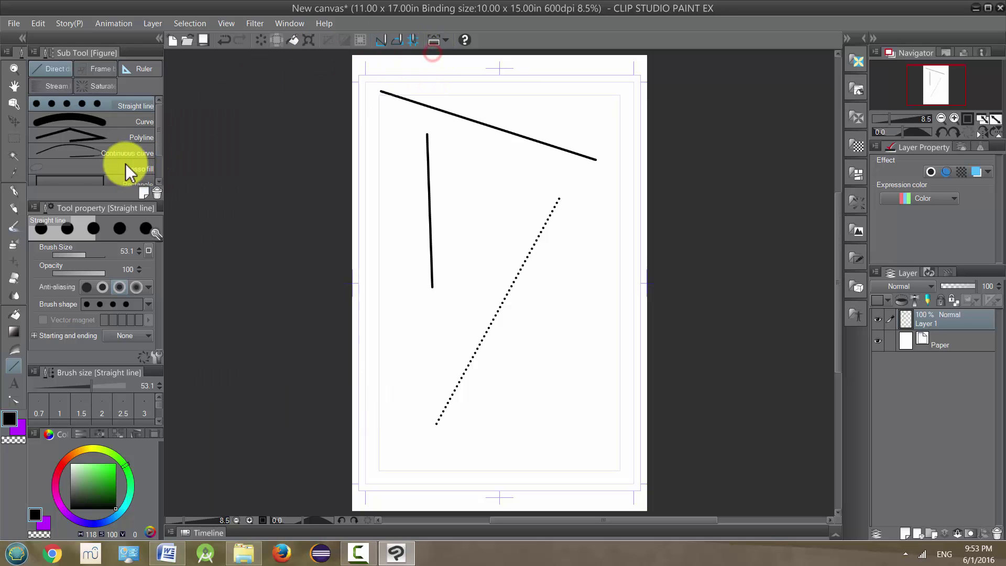
left_click(109, 124)
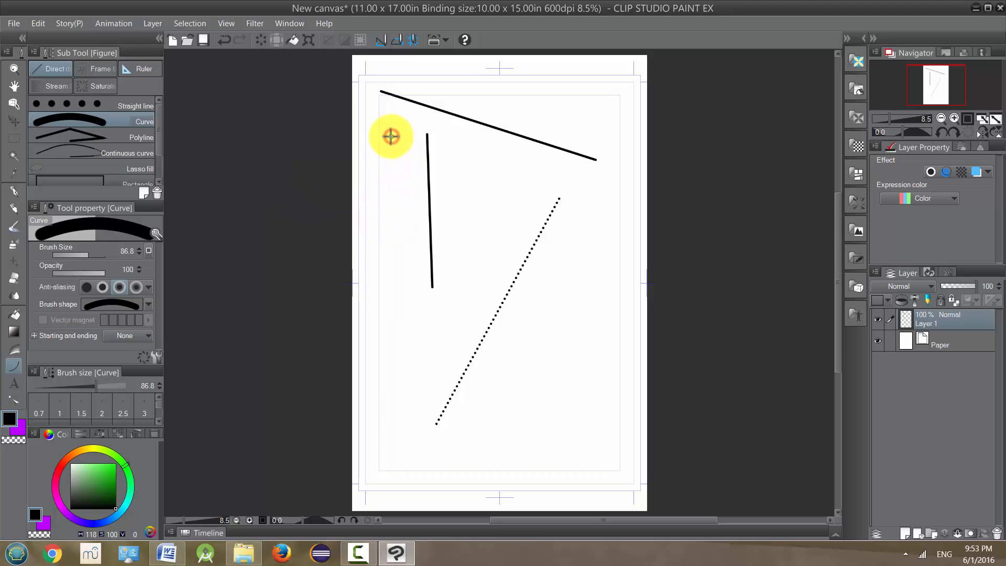
left_click_drag(390, 138, 407, 447)
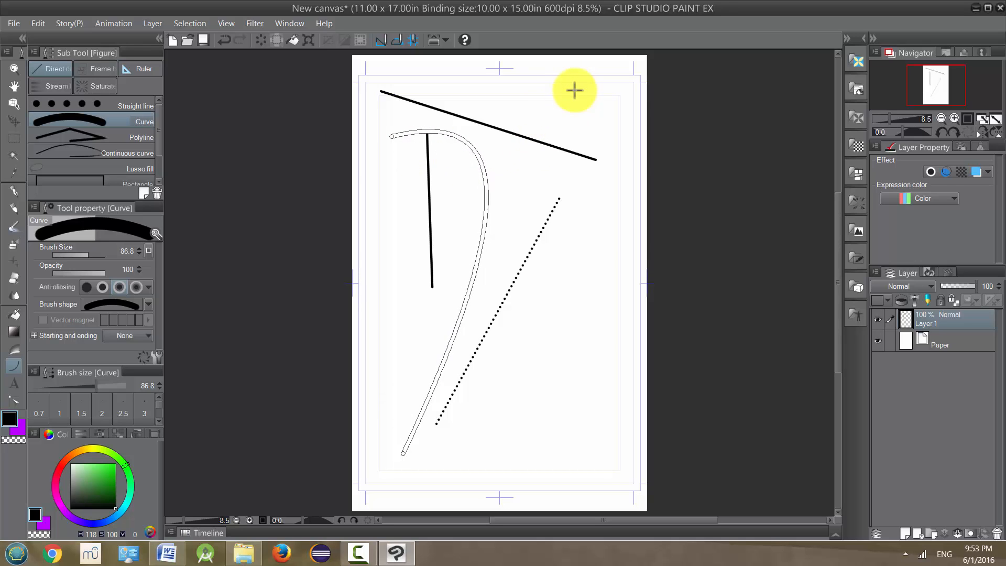
left_click(575, 90)
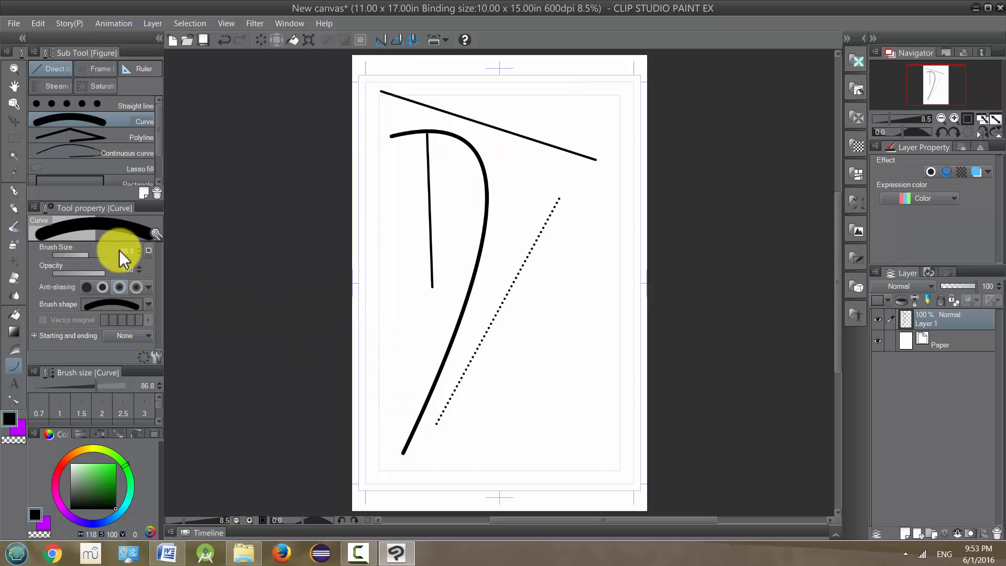
Step: Reselect the Curve tool, show its Sub Tool Detail and move the dialog beside the page
left_click(128, 136)
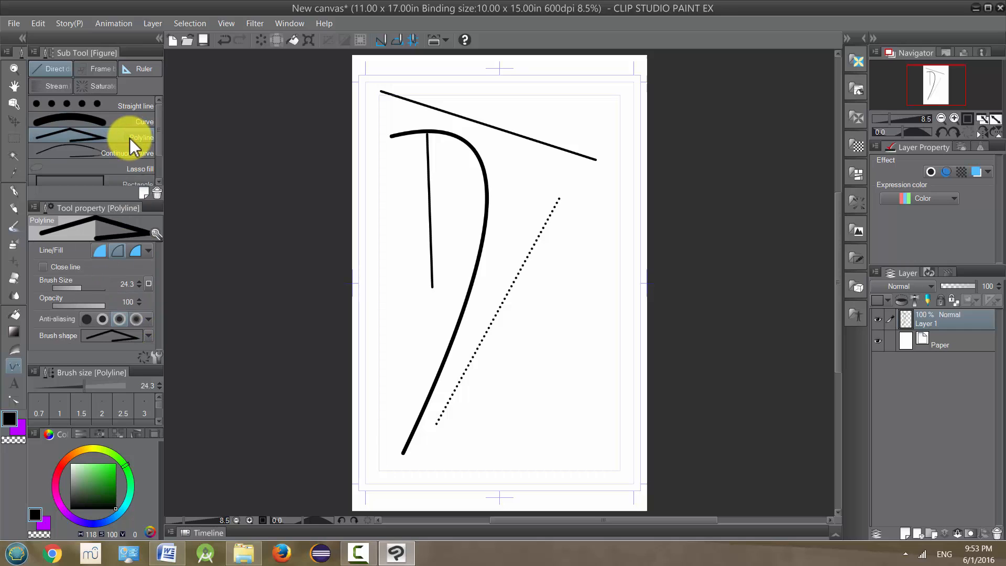
left_click(129, 122)
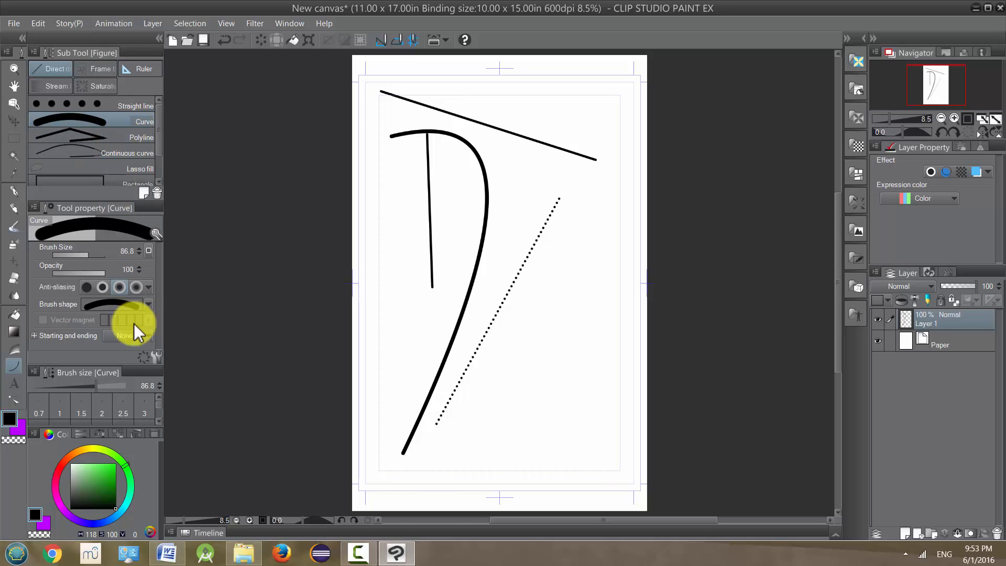
left_click(155, 358)
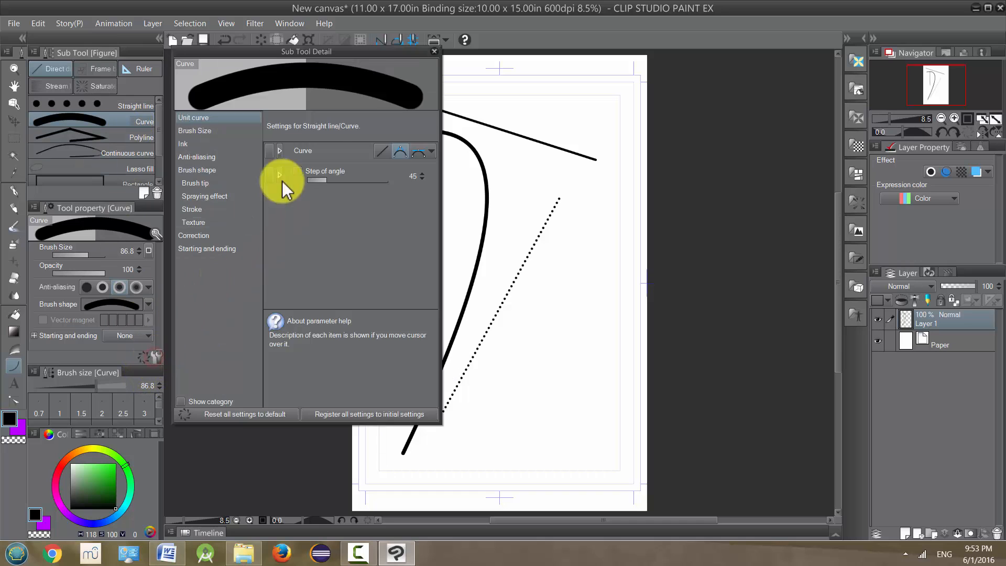
left_click_drag(363, 65, 881, 70)
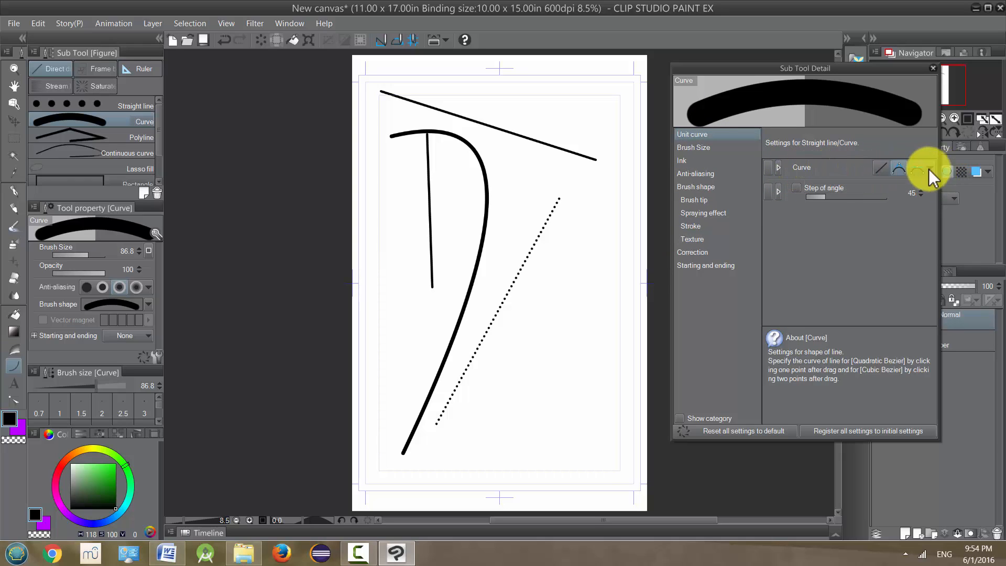
Step: Set the Curve type to Straight line and draw a straight diagonal on the page's right
left_click(770, 168)
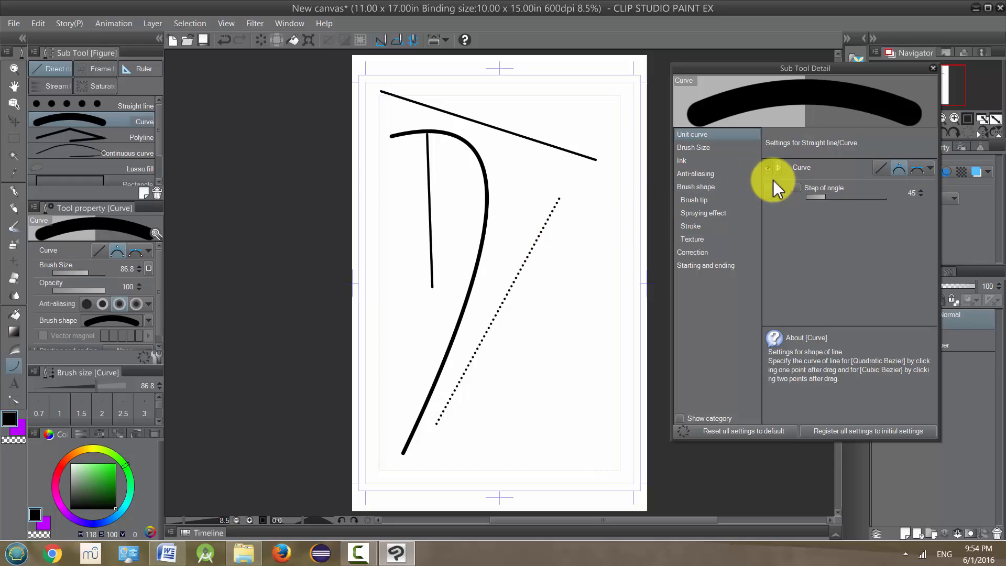
left_click(770, 169)
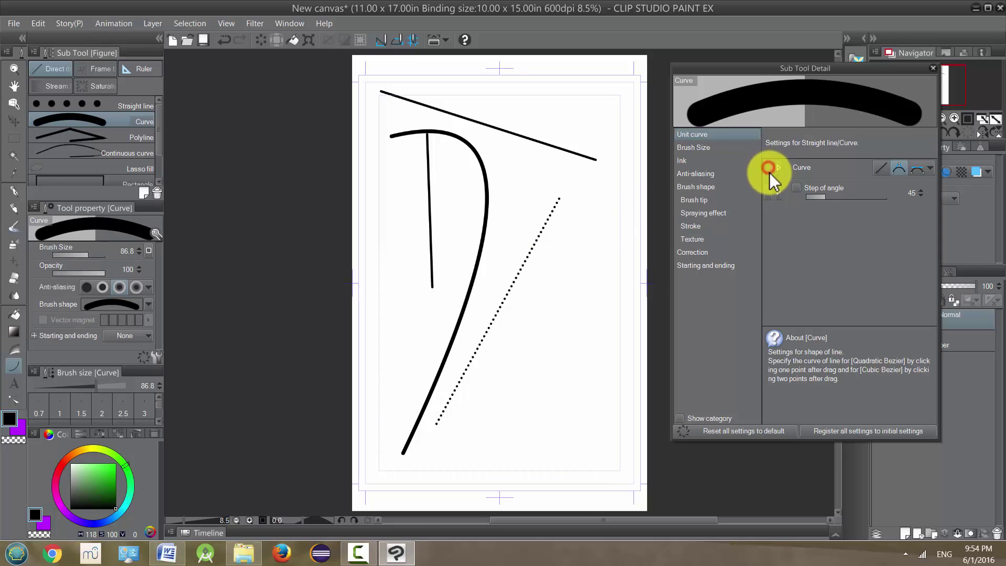
left_click(881, 172)
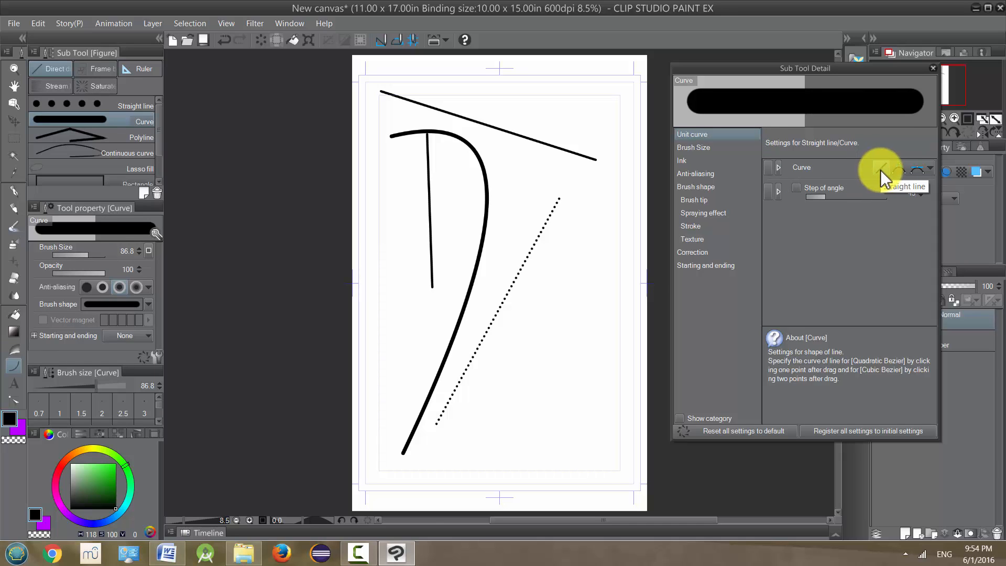
left_click_drag(597, 242, 467, 442)
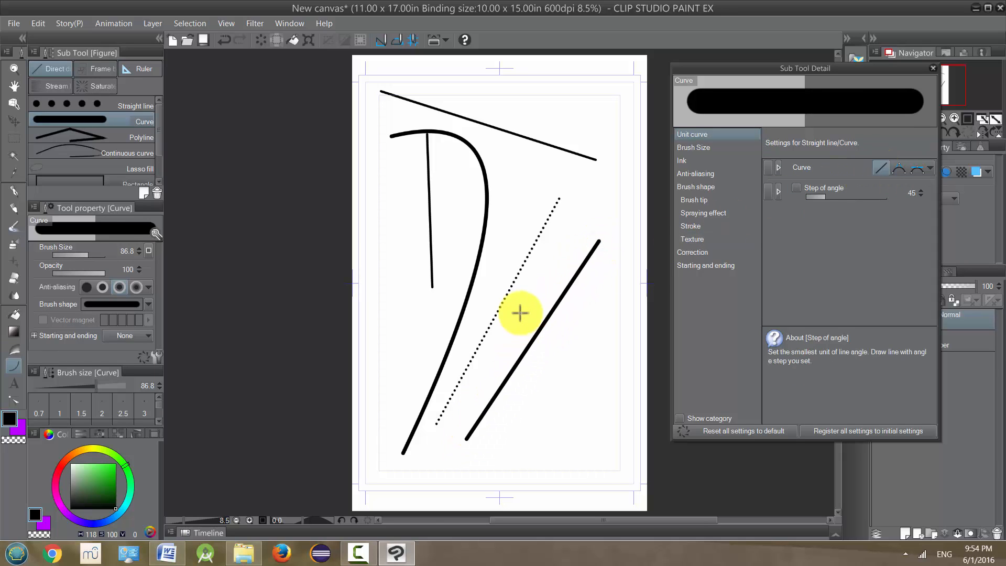
Step: Set the Curve type back to Quadratic Bezier and draw a single-bend arch across the lower page
left_click(900, 168)
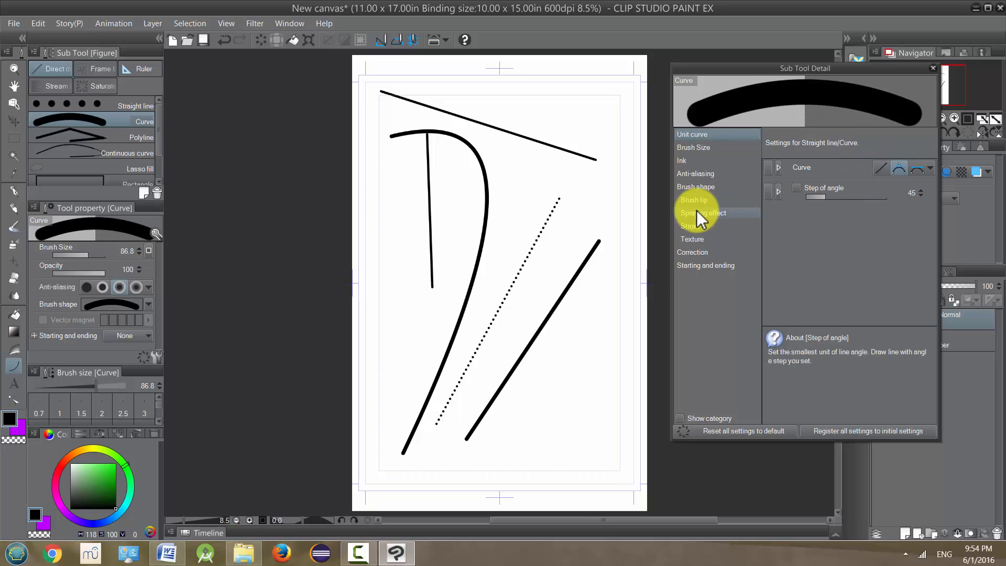
left_click(931, 167)
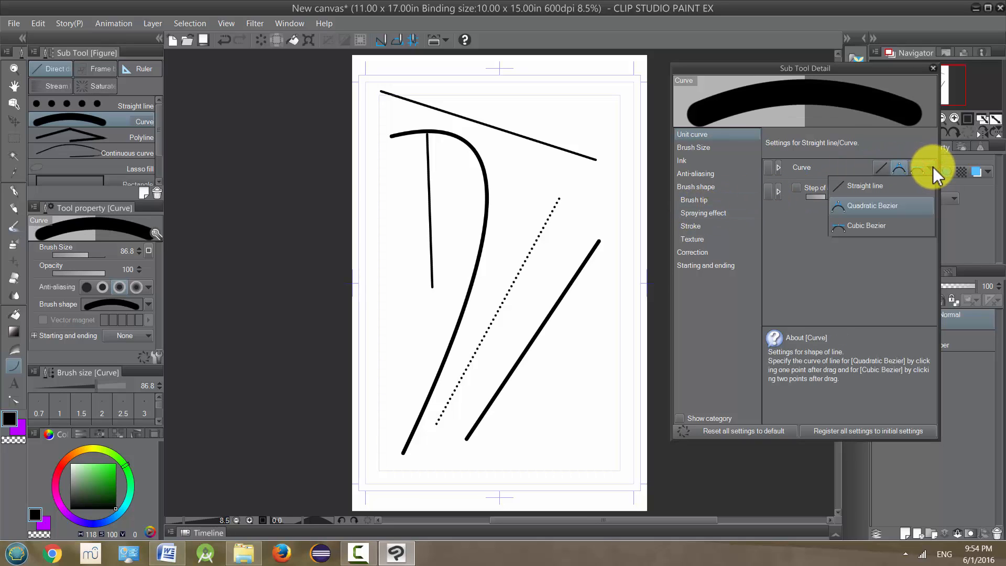
left_click(933, 166)
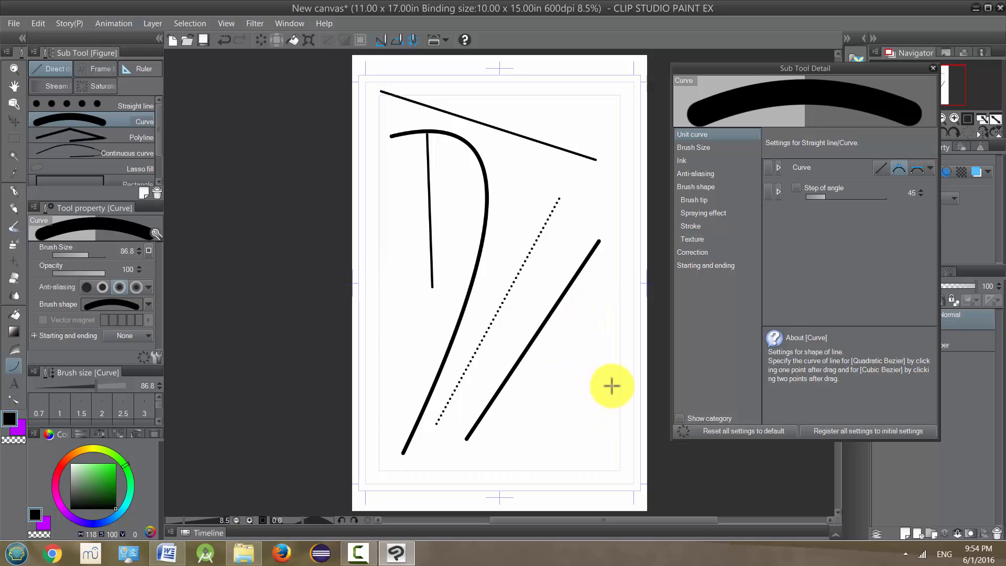
left_click_drag(612, 386, 417, 476)
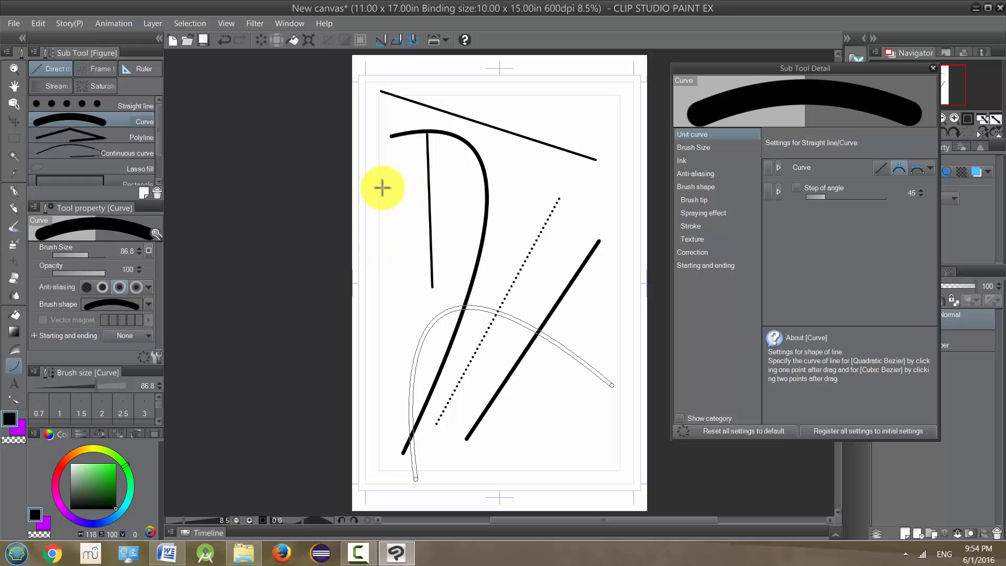
left_click(403, 174)
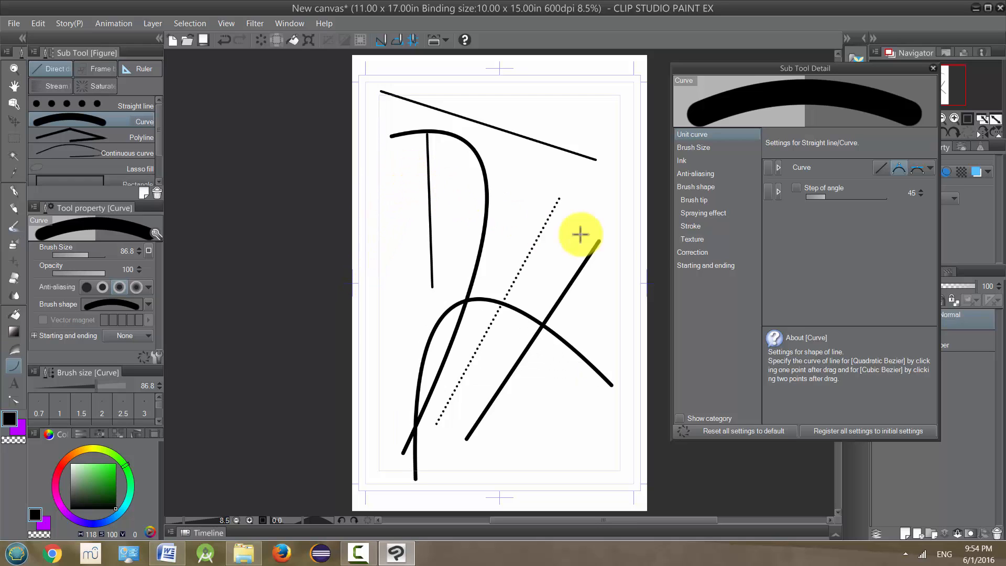
left_click(931, 172)
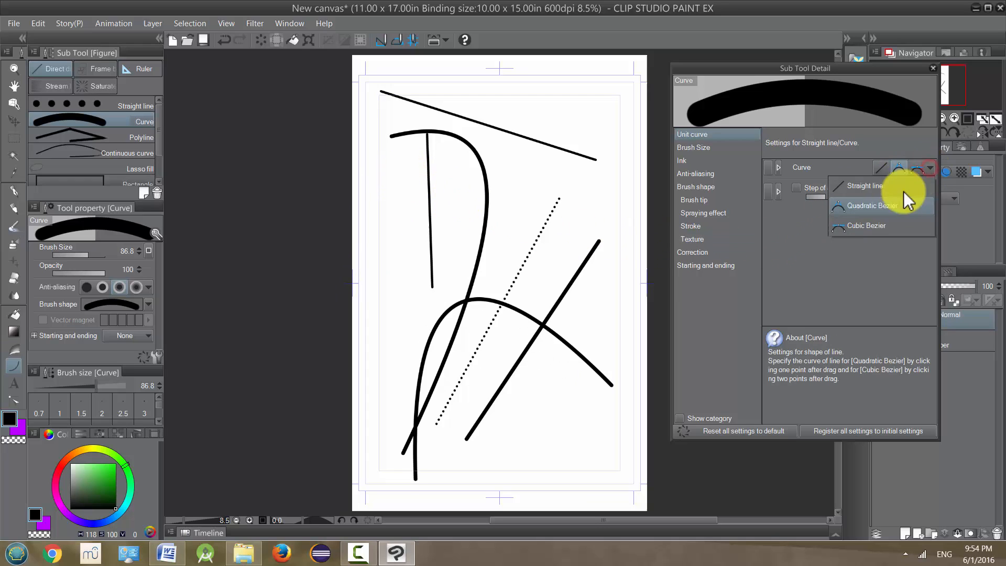
Step: Switch to Cubic Bezier, clear the layer, and draw an angular double-bend curve from the top left
left_click(872, 225)
key("Delete")
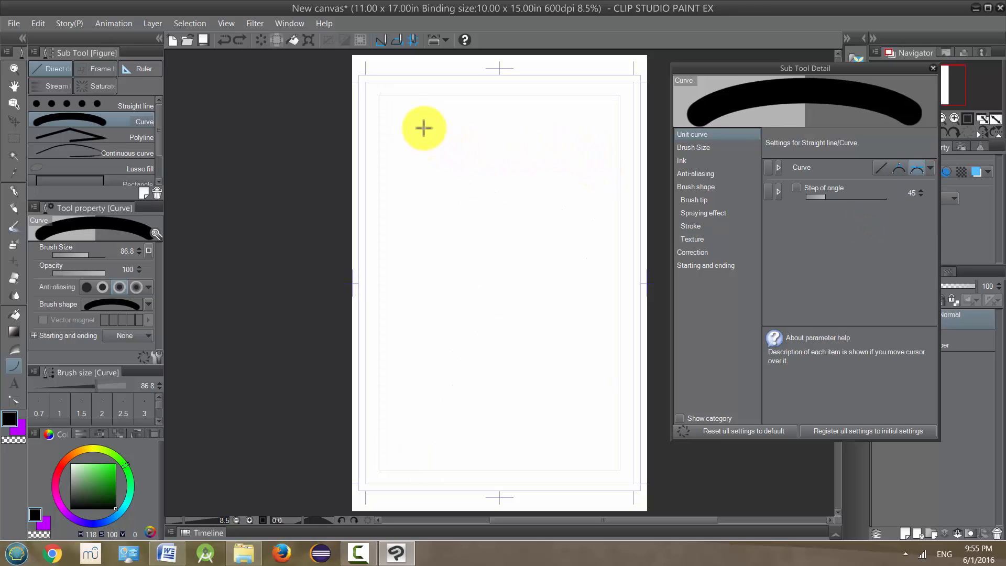
left_click(406, 120)
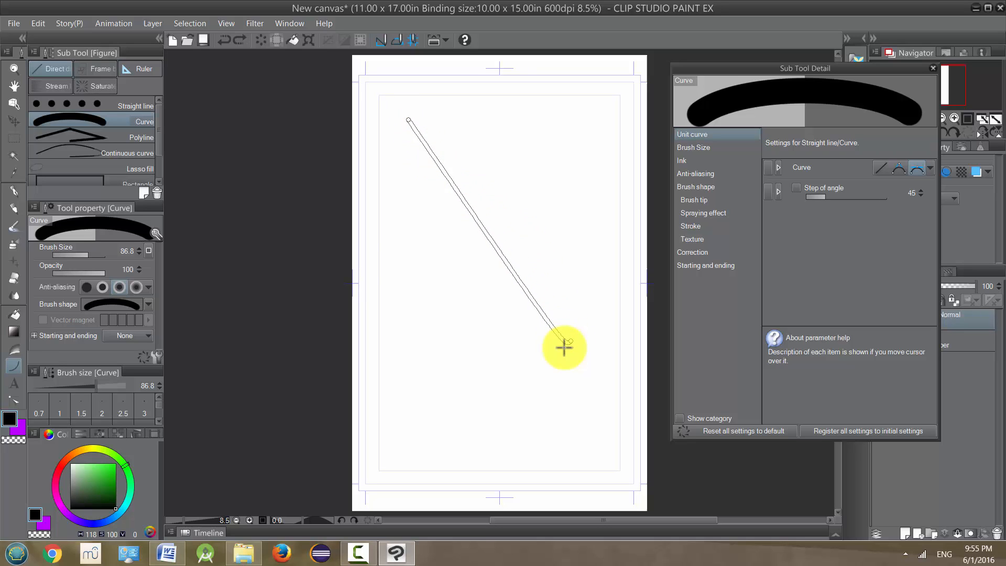
left_click(563, 346)
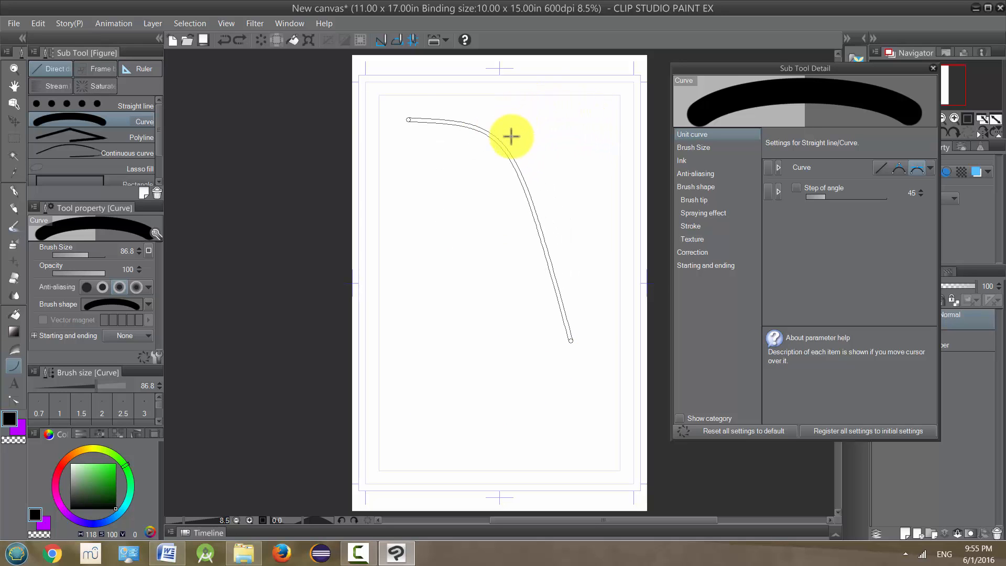
left_click(471, 407)
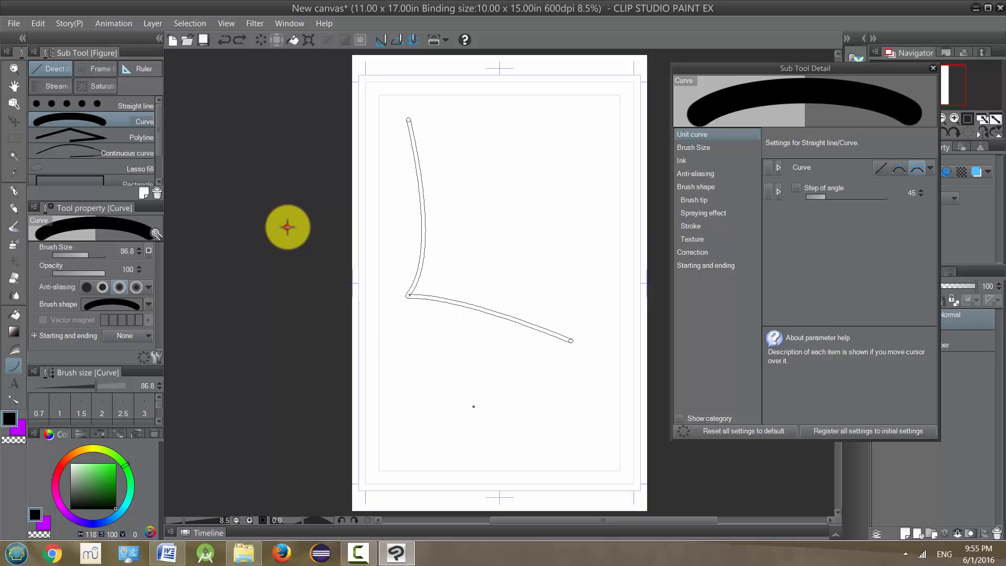
left_click(288, 227)
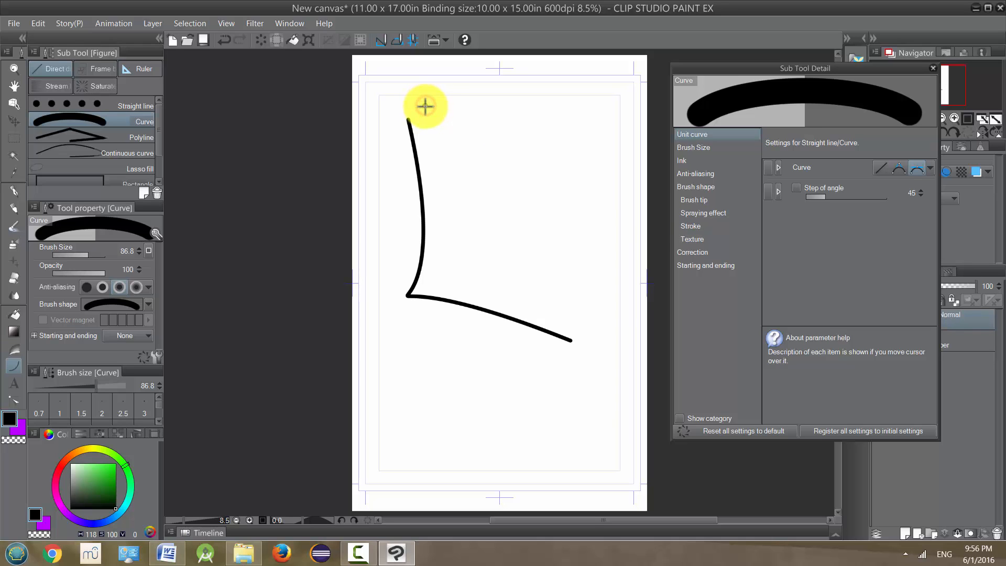
Step: Draw a second cubic-Bezier curve sweeping from the page top into a hooked thick stroke
left_click_drag(425, 107, 563, 255)
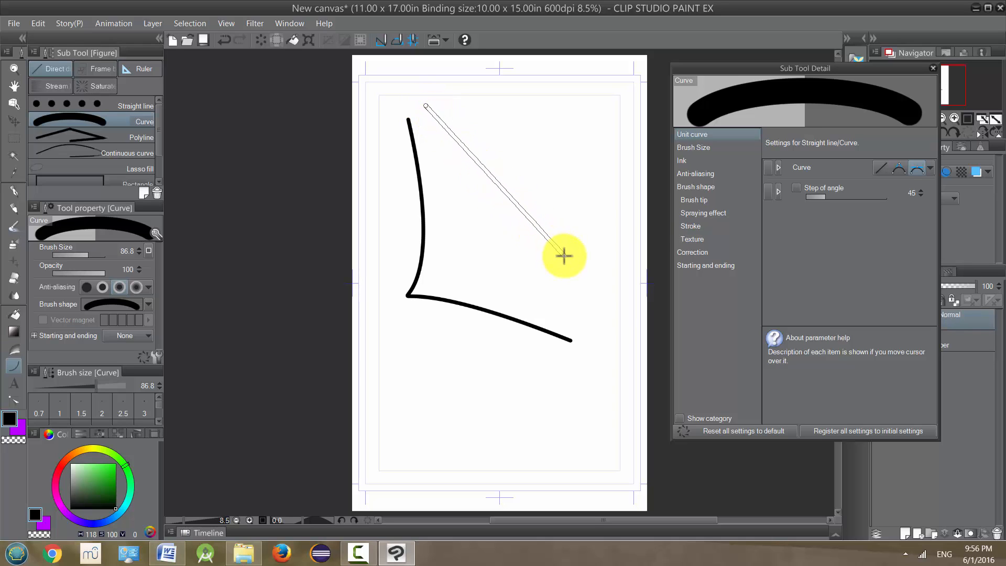
left_click_drag(572, 264, 579, 268)
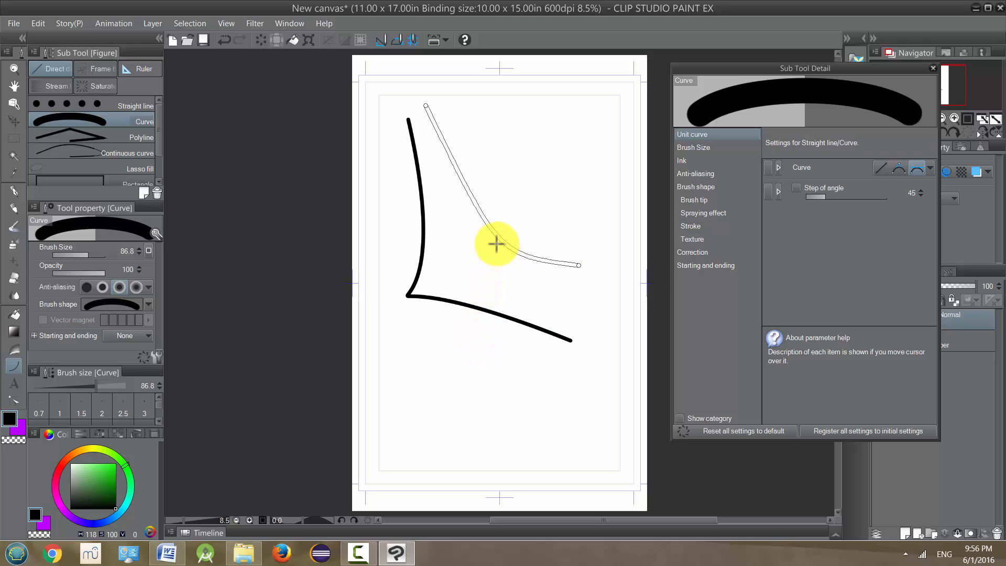
left_click(576, 101)
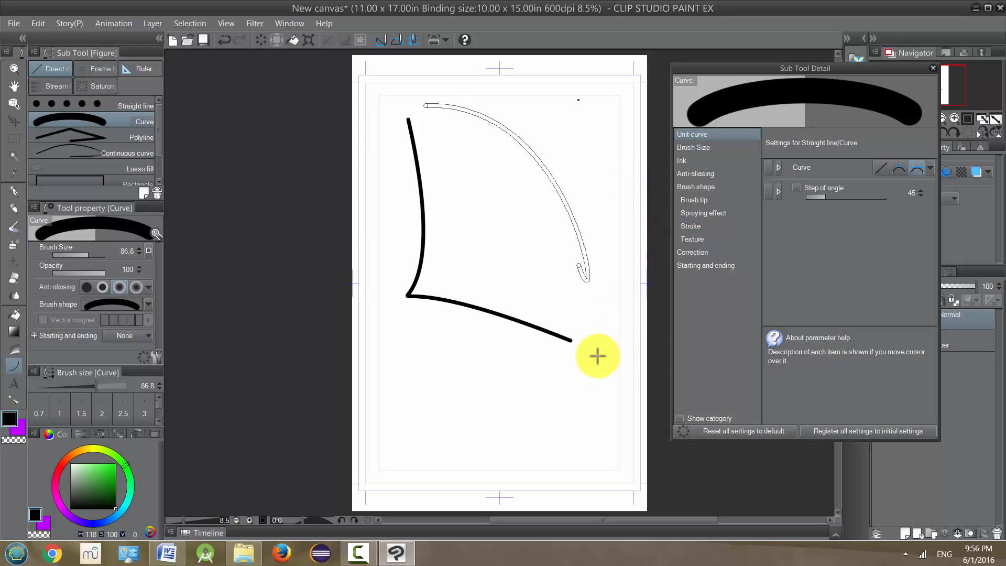
left_click(510, 434)
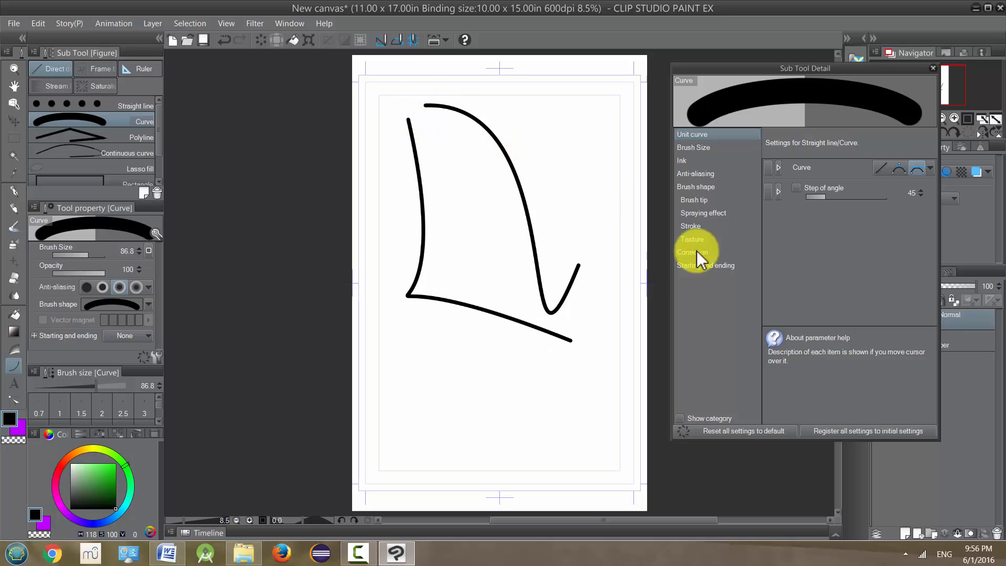
left_click(926, 168)
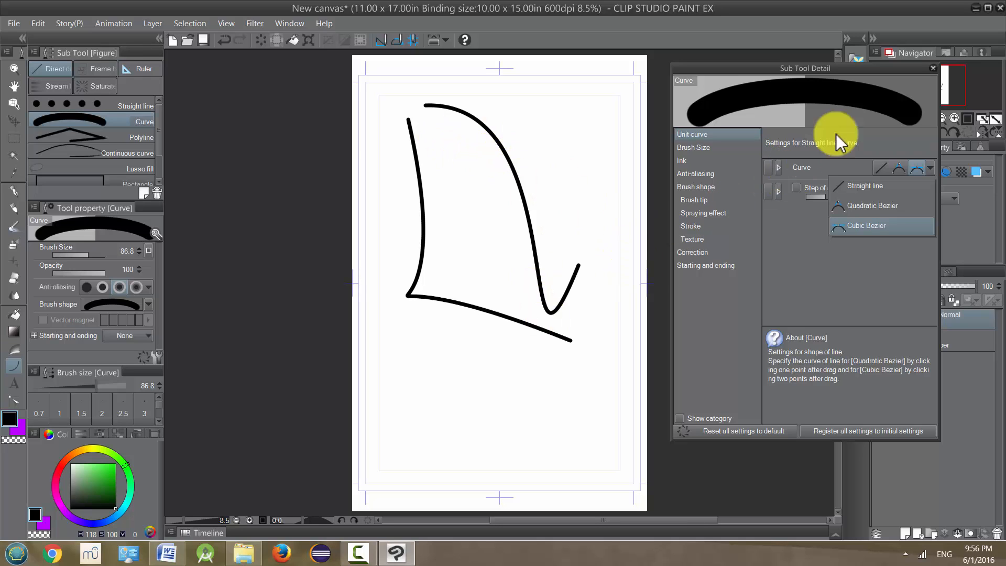
left_click(933, 71)
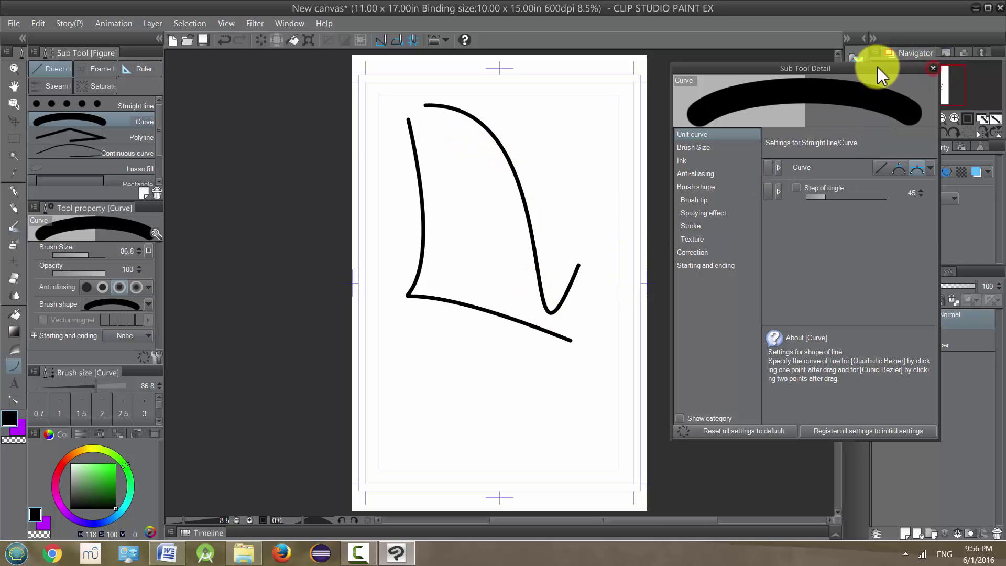
Step: With the Polyline sub tool, draw an open angular zigzag line across the lower half
left_click(934, 70)
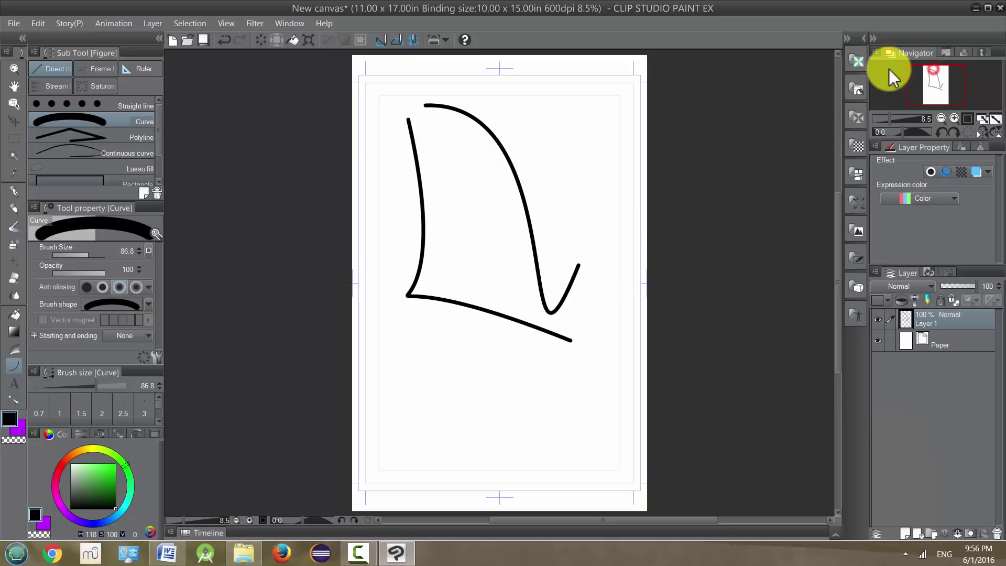
left_click(114, 139)
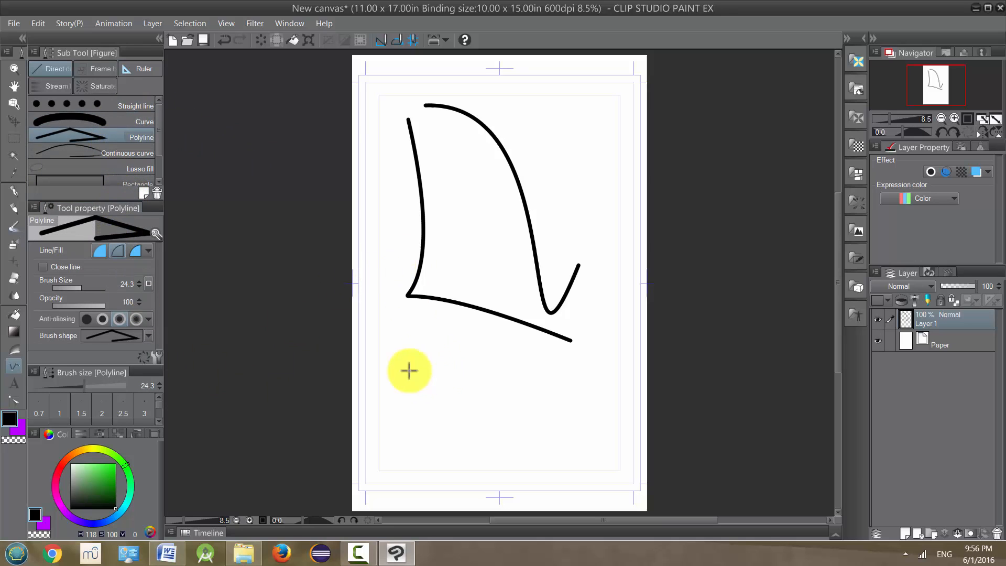
left_click(395, 344)
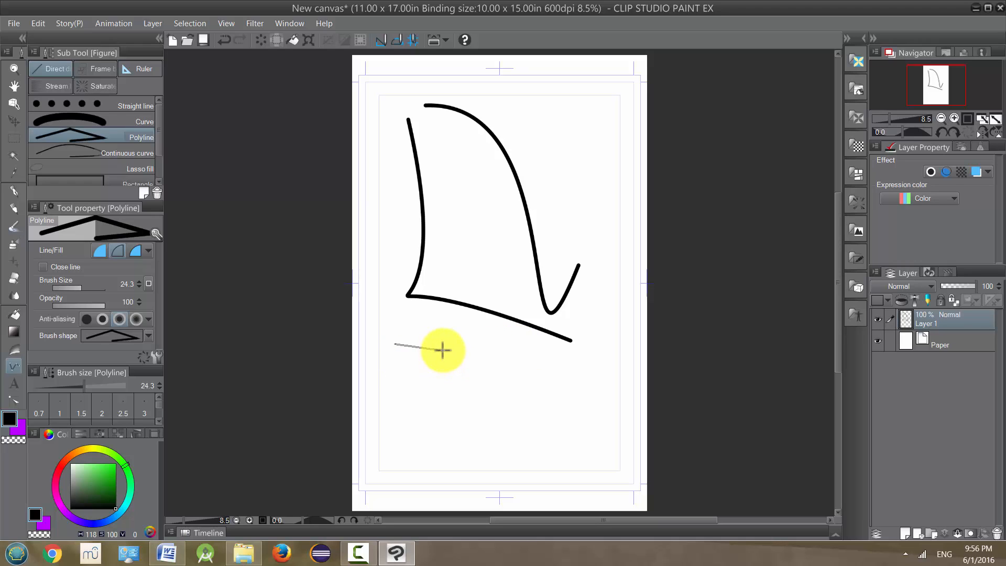
key("Escape")
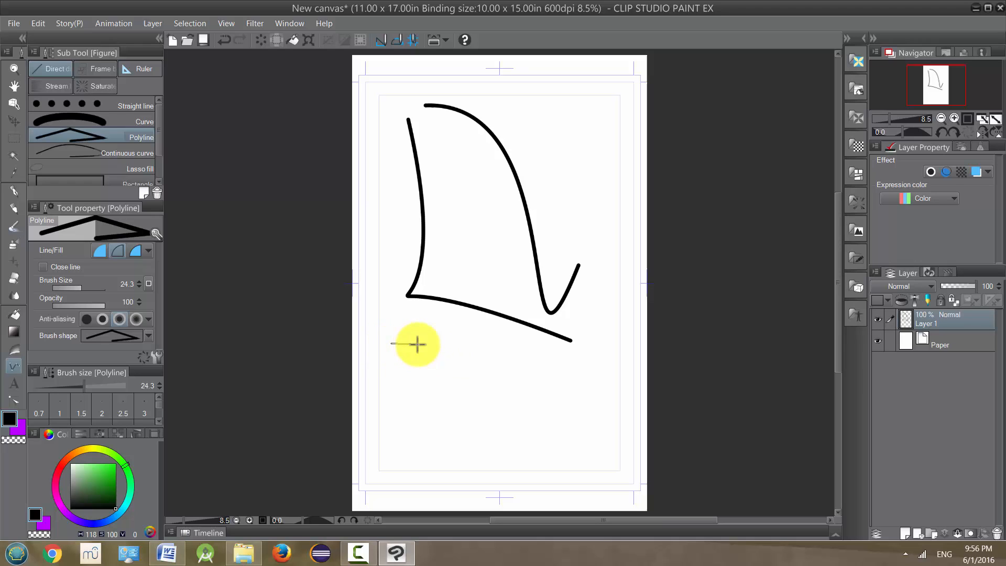
left_click(528, 352)
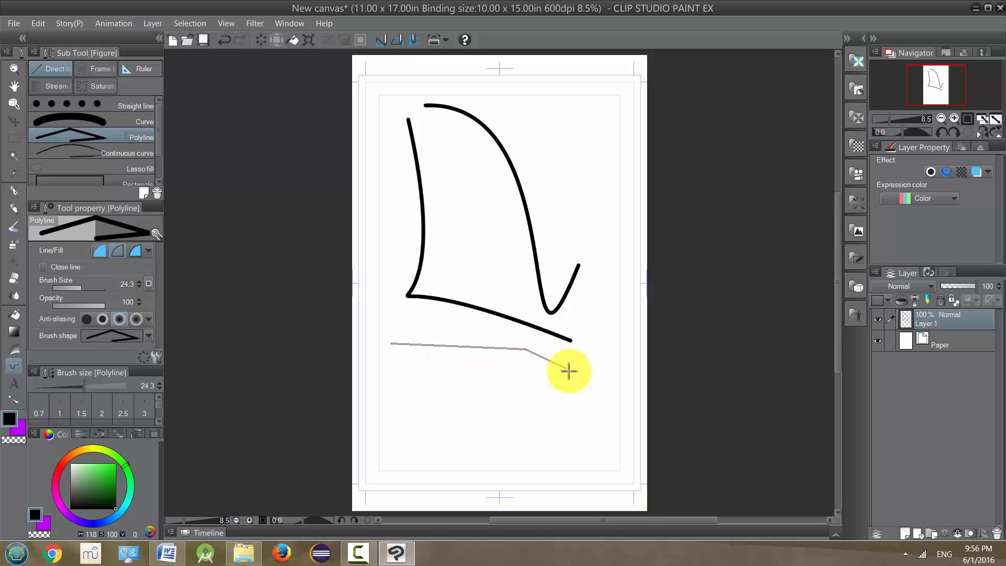
left_click(596, 427)
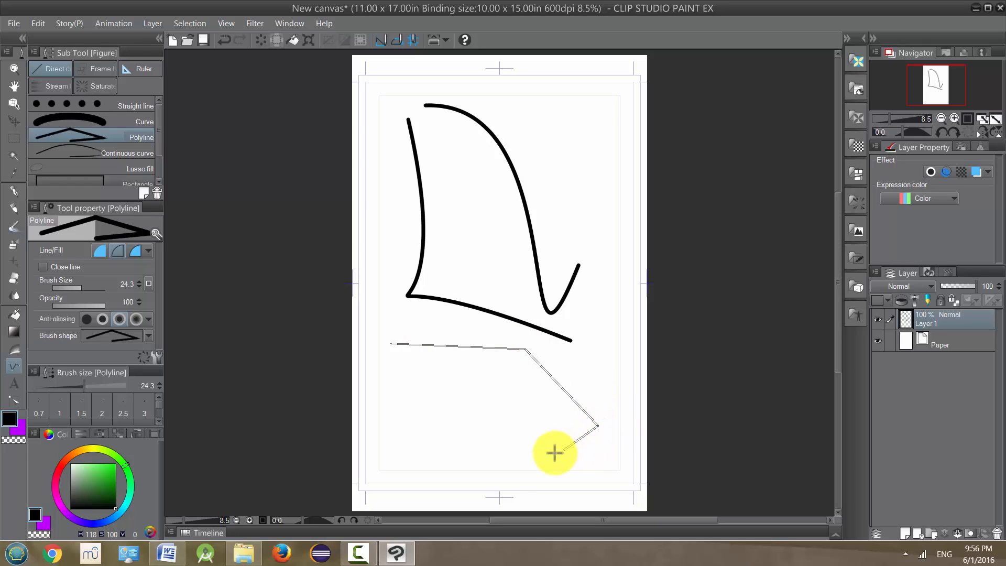
left_click(507, 468)
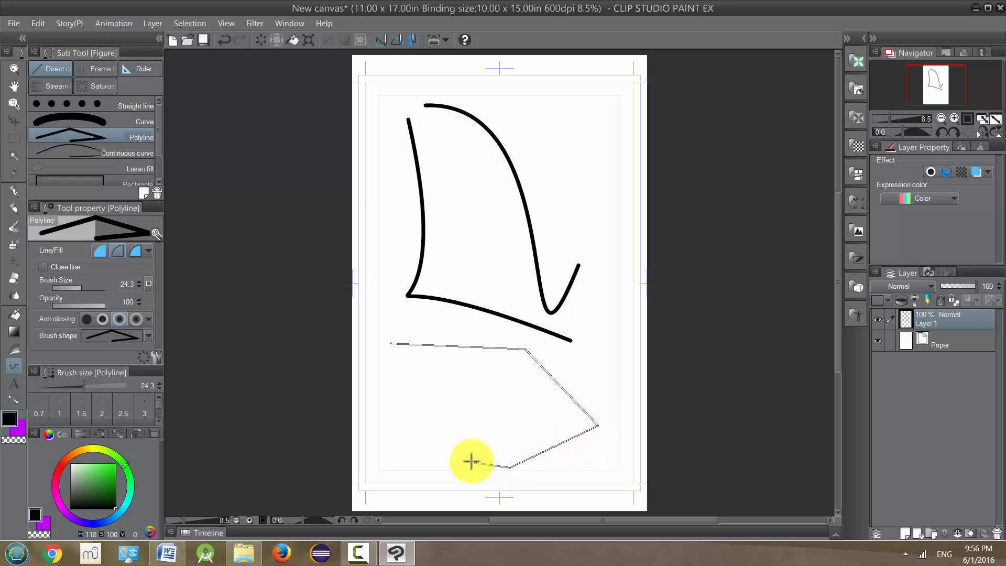
double_click(448, 454)
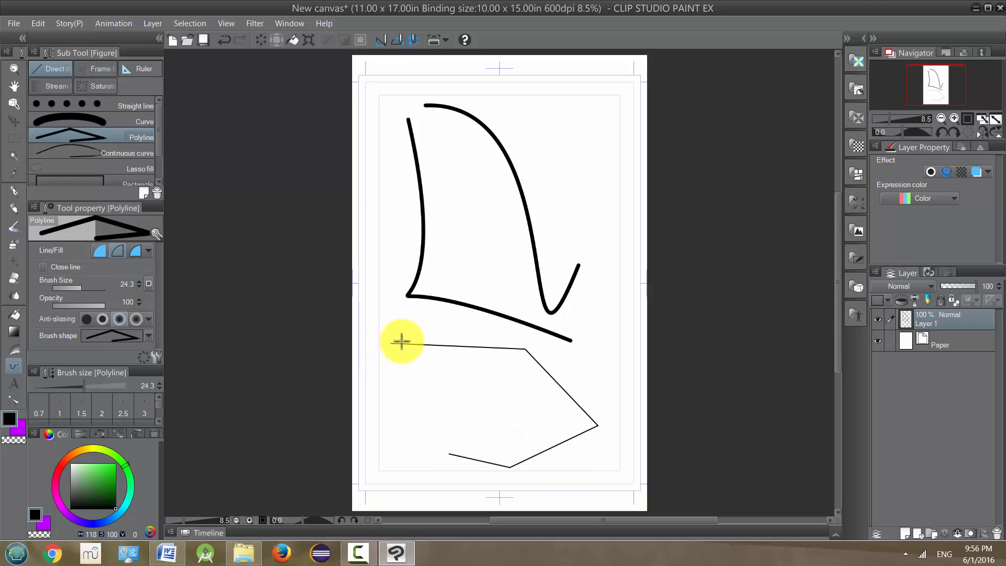
Step: Draw a closed pentagon outline near the top right by returning to its start point
left_click(574, 98)
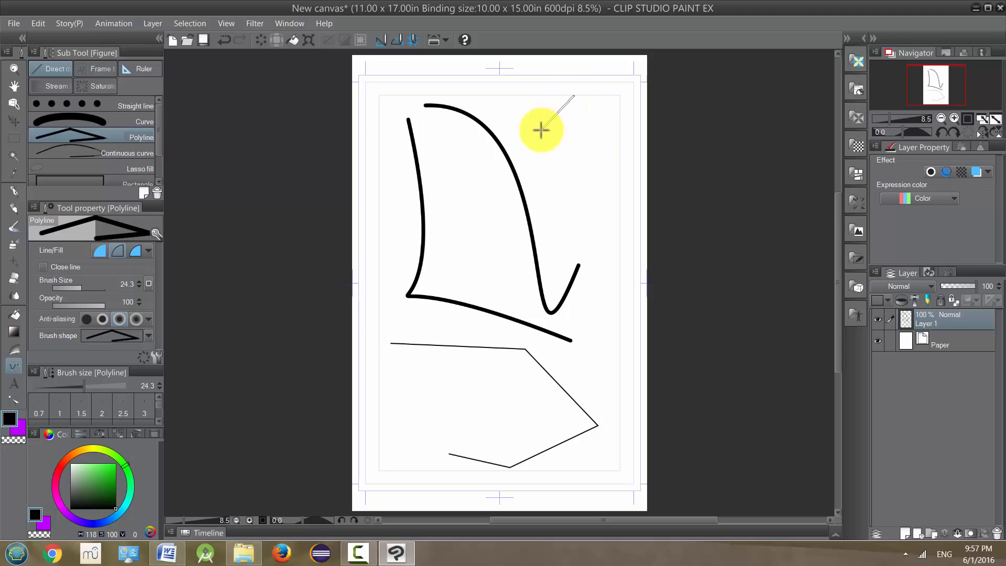
left_click(537, 134)
left_click(546, 175)
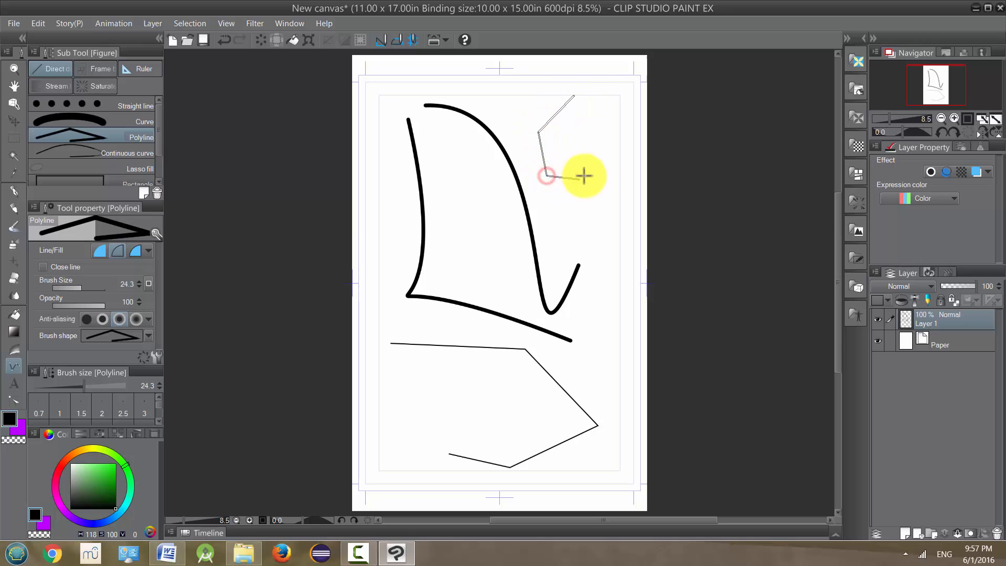
left_click(598, 161)
left_click(611, 124)
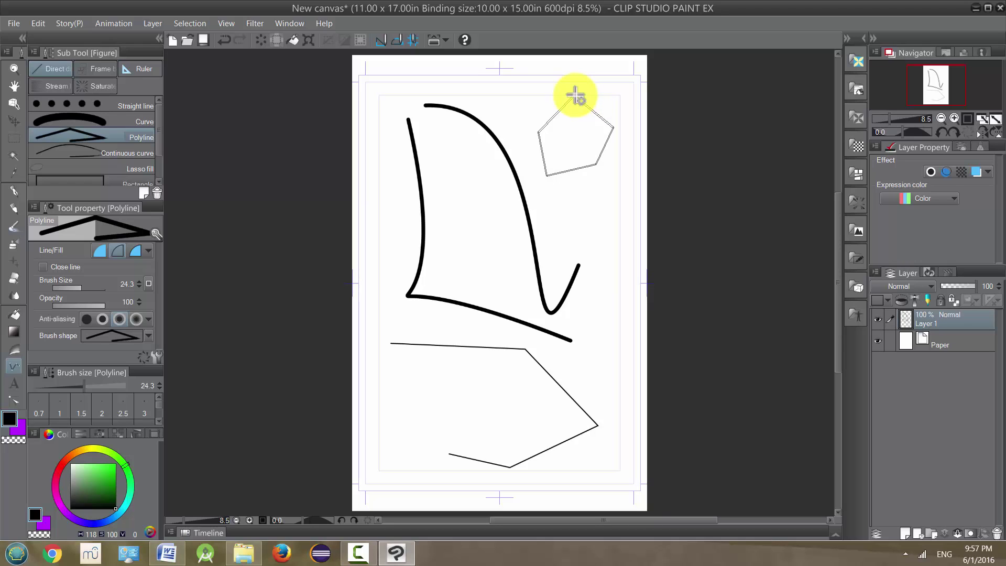
left_click(574, 93)
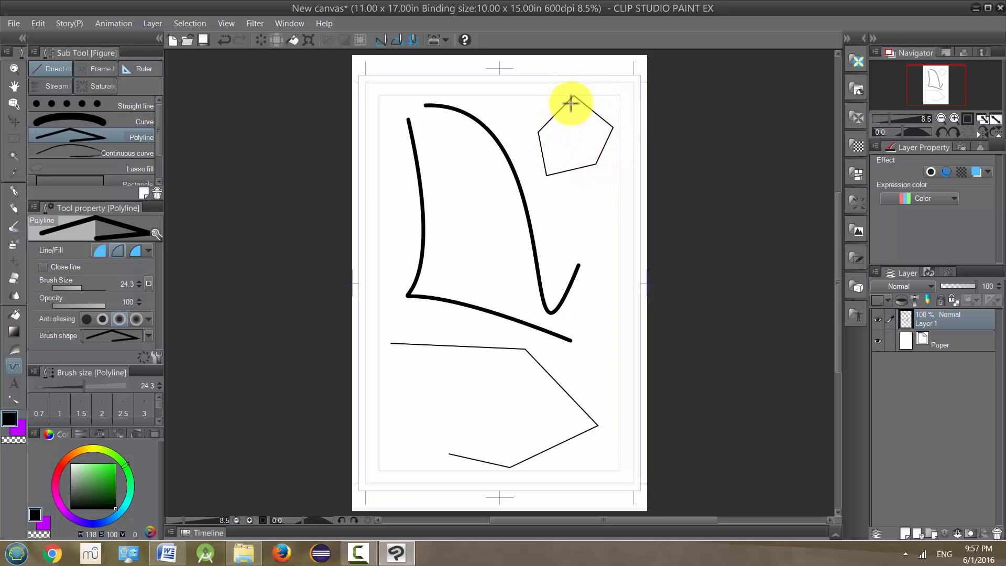
Step: Set Polyline to Create fill and draw a solid black polygon beside the pentagon, then select the main colour
left_click(100, 252)
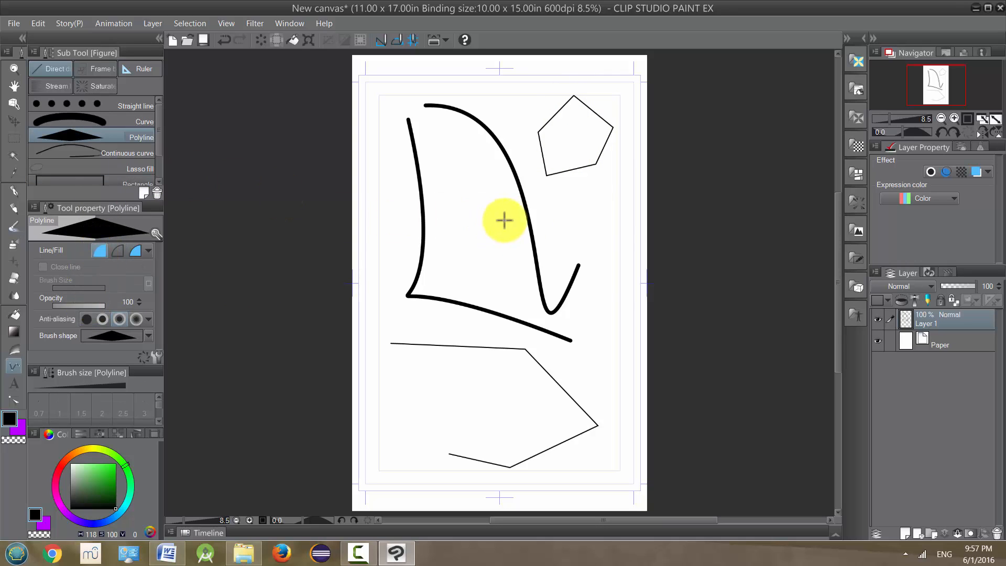
left_click(557, 196)
left_click(606, 186)
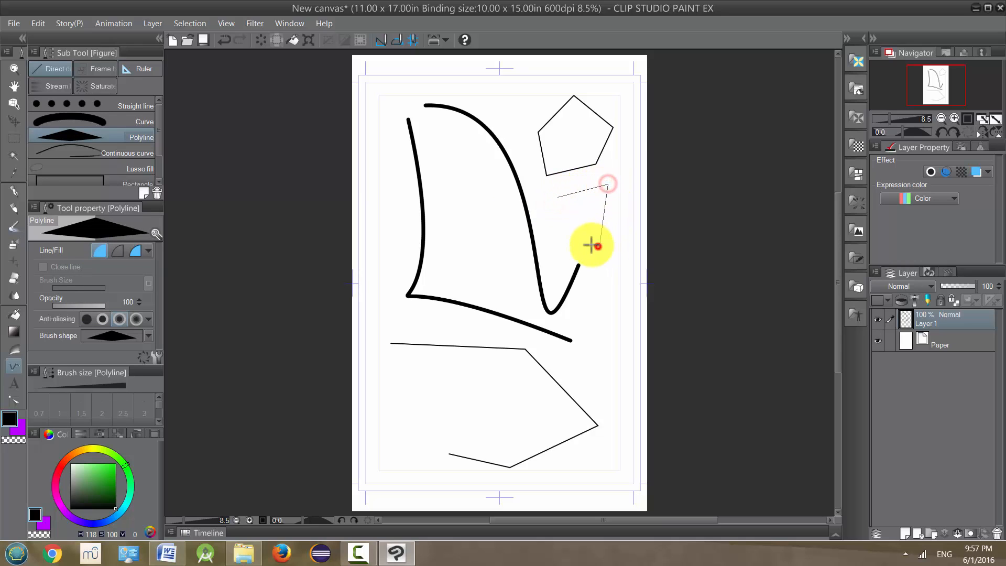
left_click(599, 247)
left_click(567, 226)
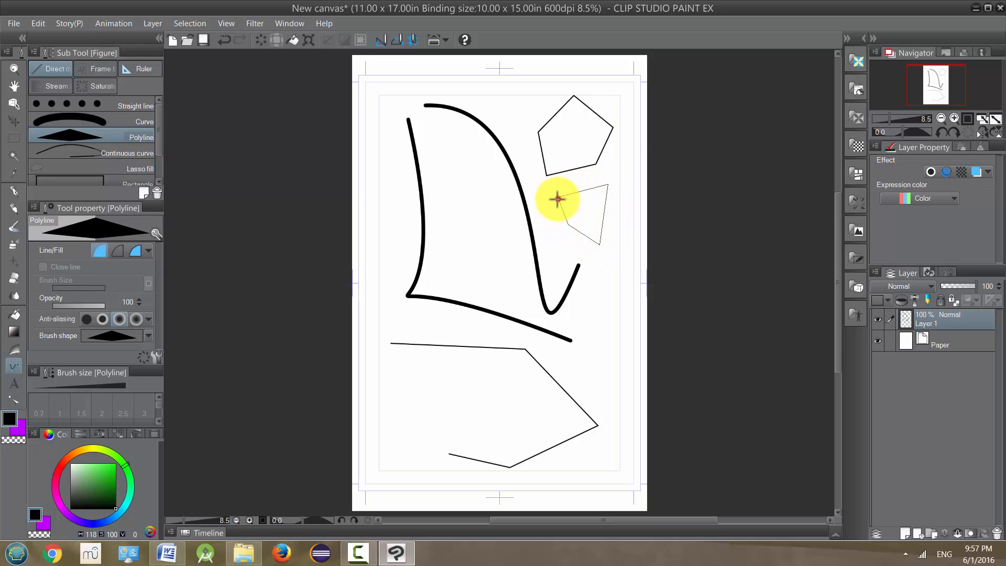
left_click(556, 198)
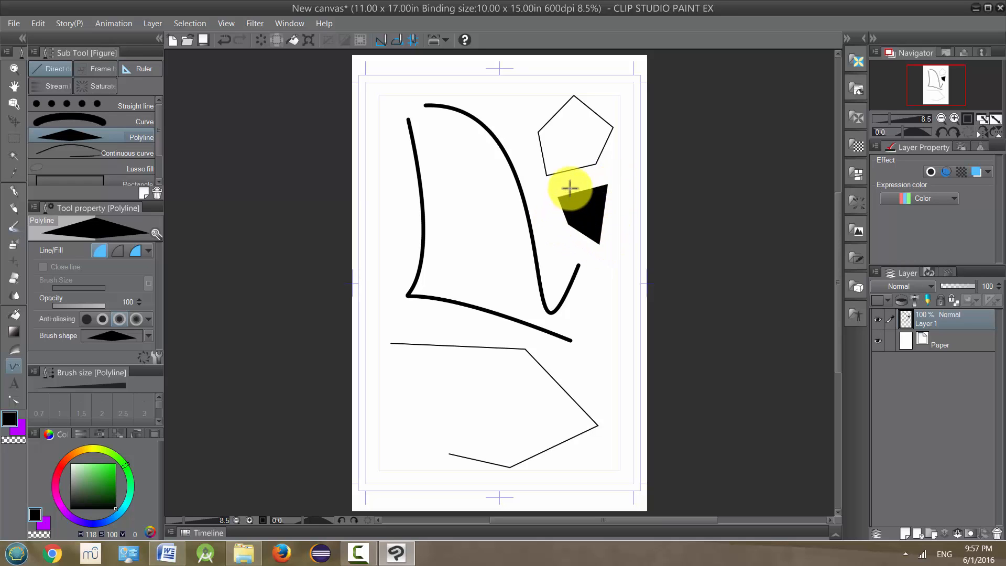
left_click(18, 422)
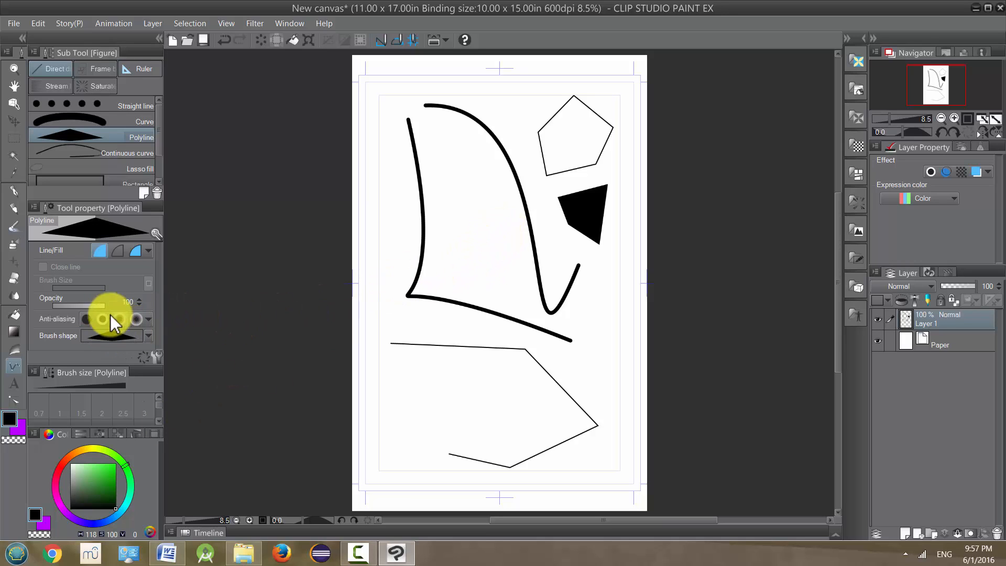
Step: Set Line/Fill to 'Create both line and fill' and draw a purple pentagon inside the large curve
left_click(136, 251)
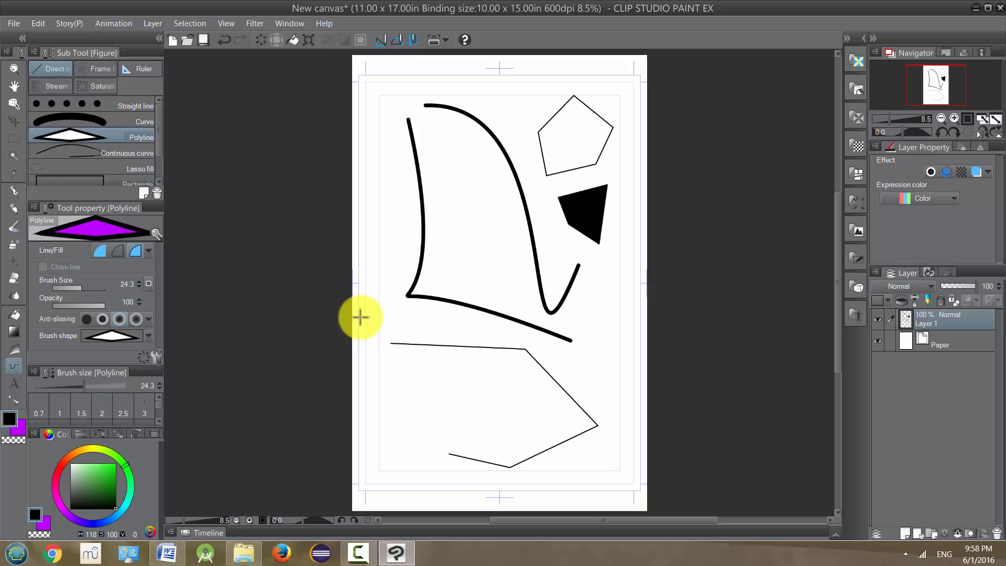
left_click(449, 214)
left_click(463, 273)
left_click(505, 255)
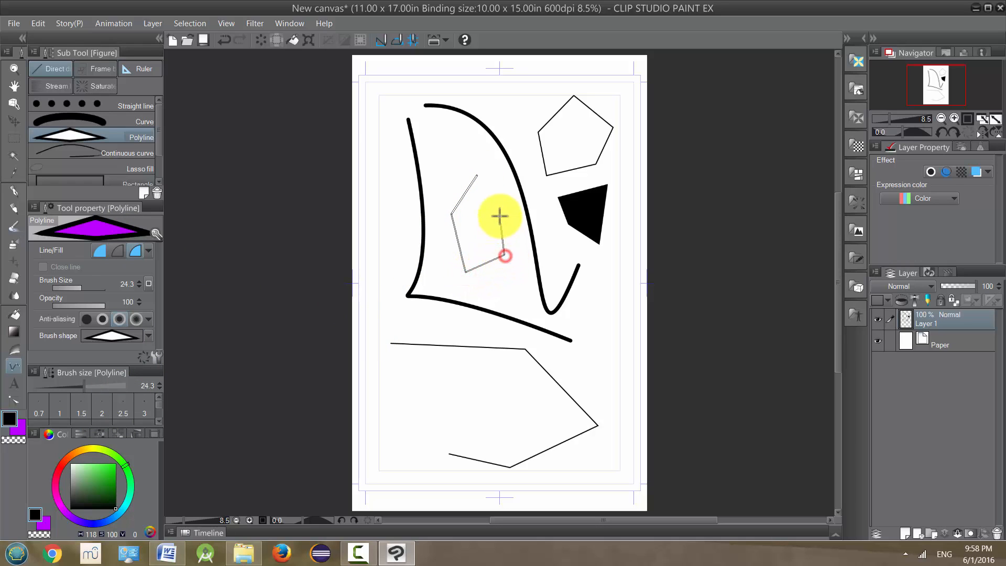
left_click(504, 197)
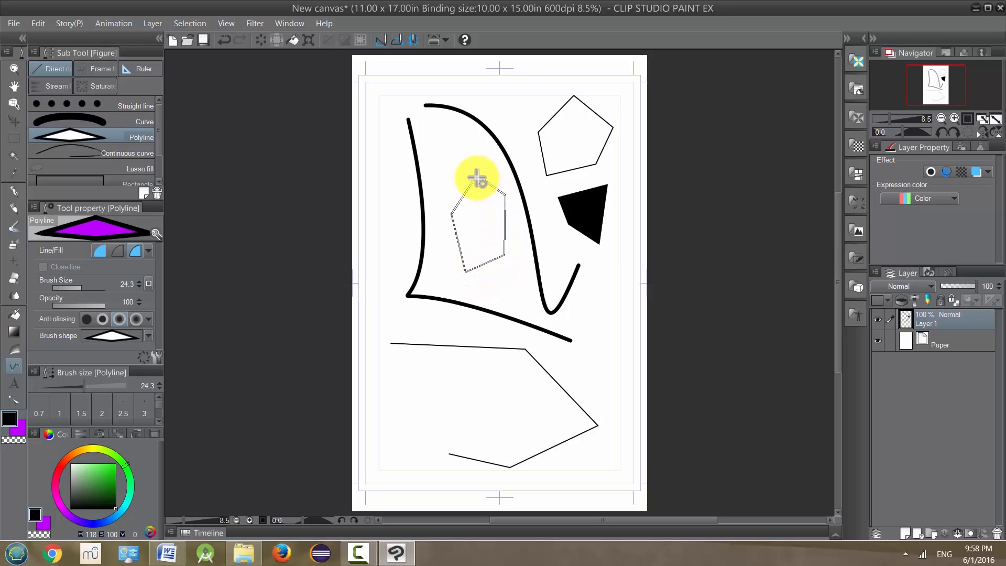
left_click(476, 177)
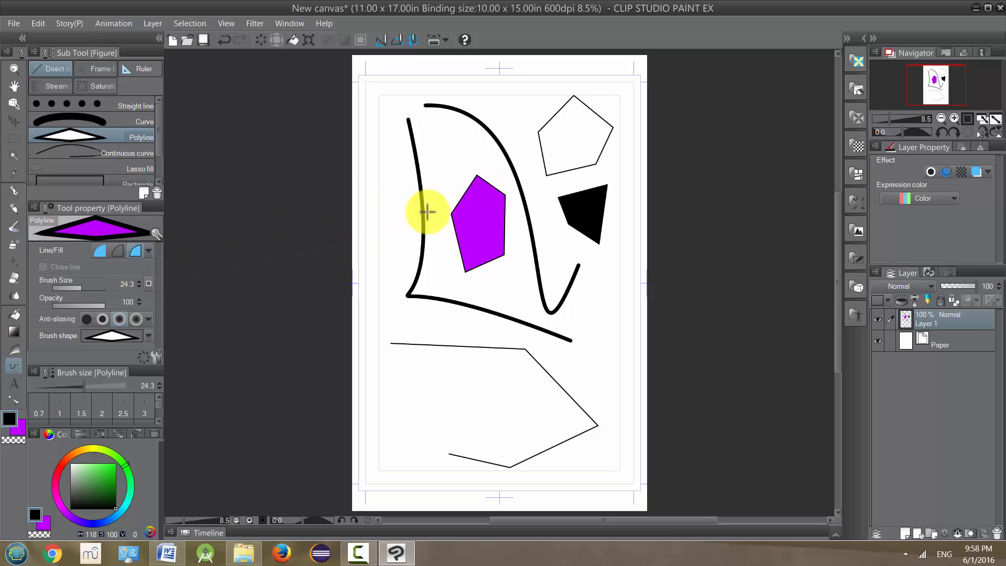
Step: Draw a small purple outlined-and-filled quadrilateral at the page top
left_click(532, 66)
left_click(490, 79)
left_click(495, 103)
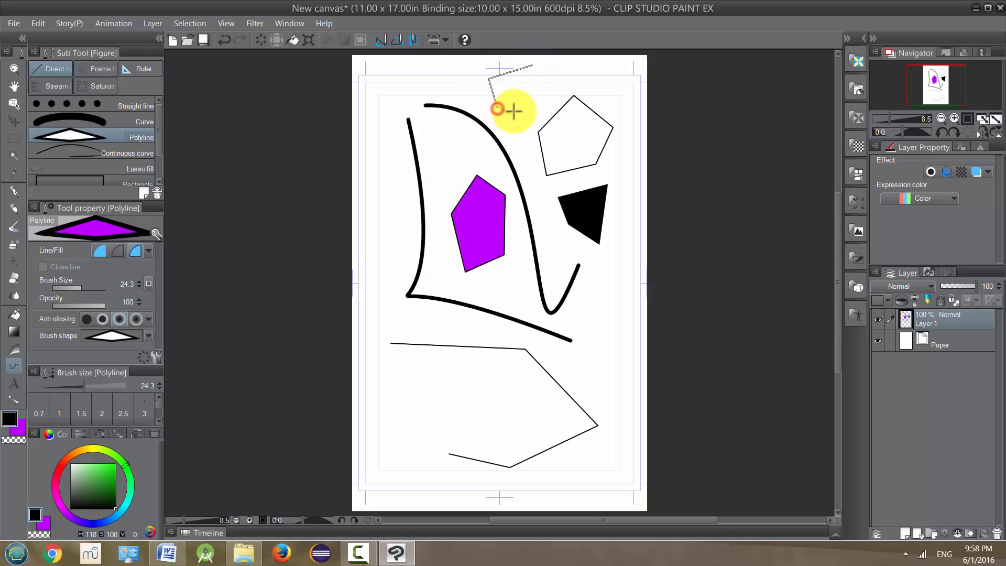
double_click(526, 103)
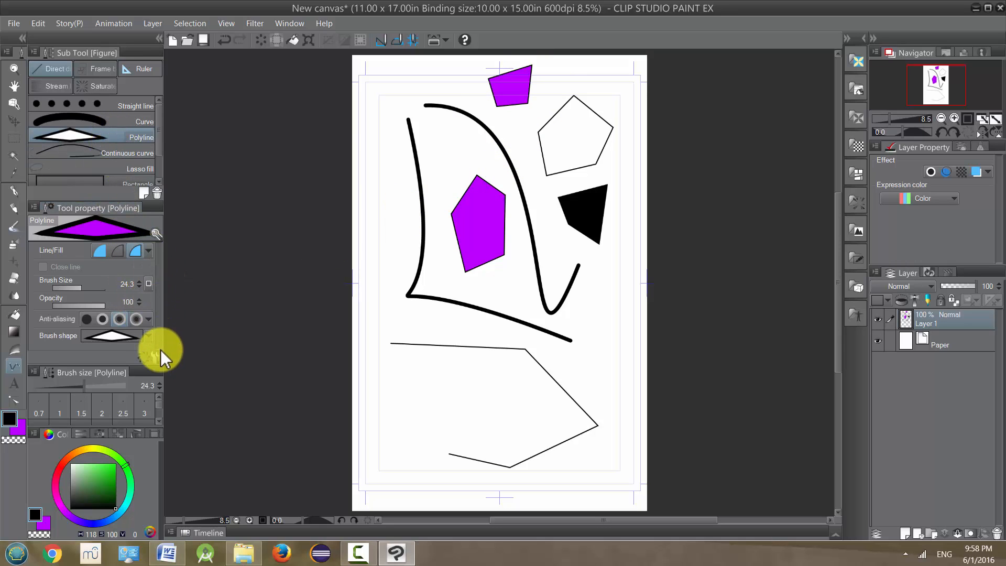
Step: Set the brush shape to Dotted line and draw a dotted purple pentagon at lower left
left_click(149, 339)
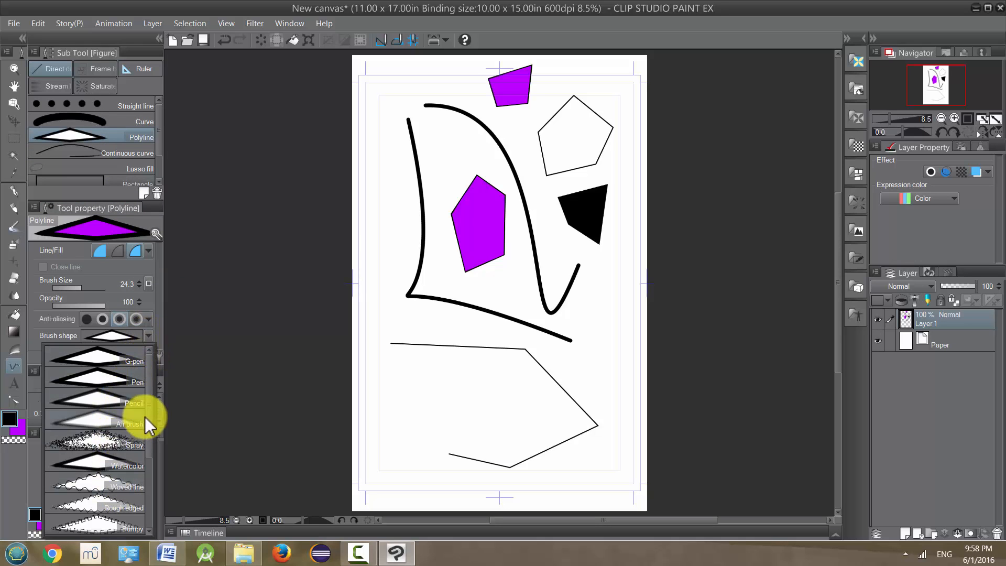
scroll(147, 425, "down", 3)
scroll(146, 464, "down", 2)
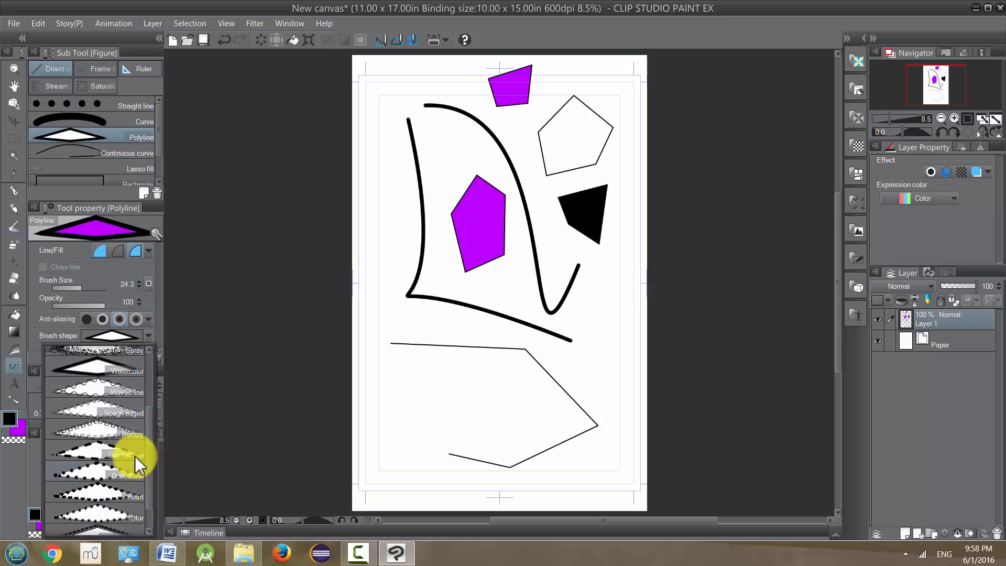
left_click(110, 477)
left_click(384, 420)
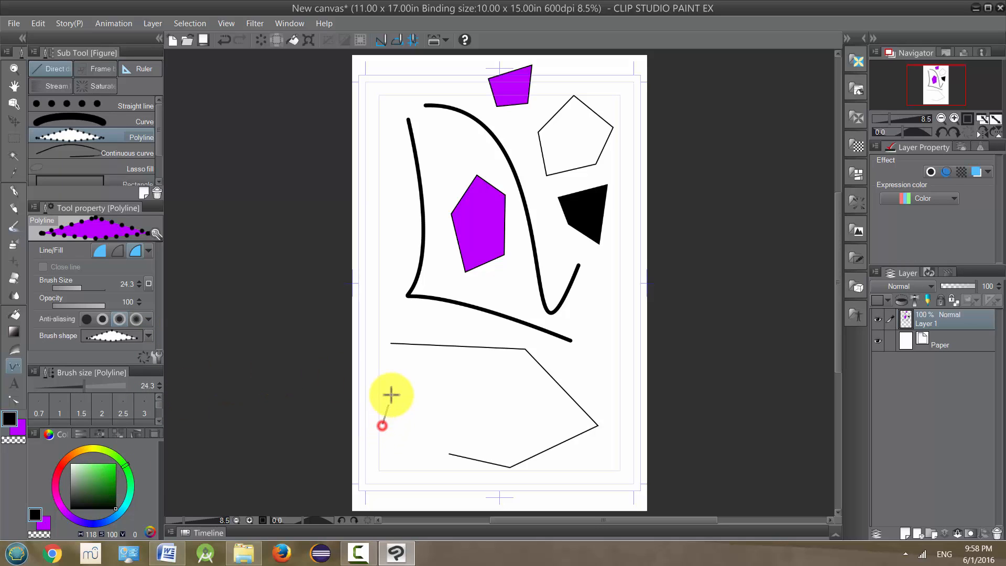
left_click(436, 369)
left_click(489, 400)
left_click(456, 439)
left_click(385, 440)
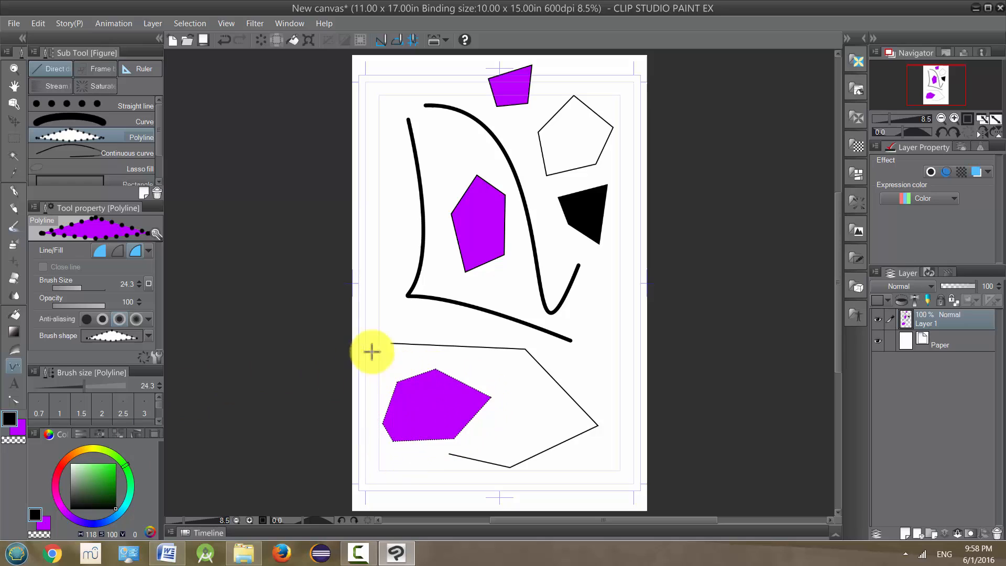
Step: Raise Brush Size to 827.5 and draw a triangle ringed by huge black dots at the bottom
left_click_drag(83, 286, 118, 286)
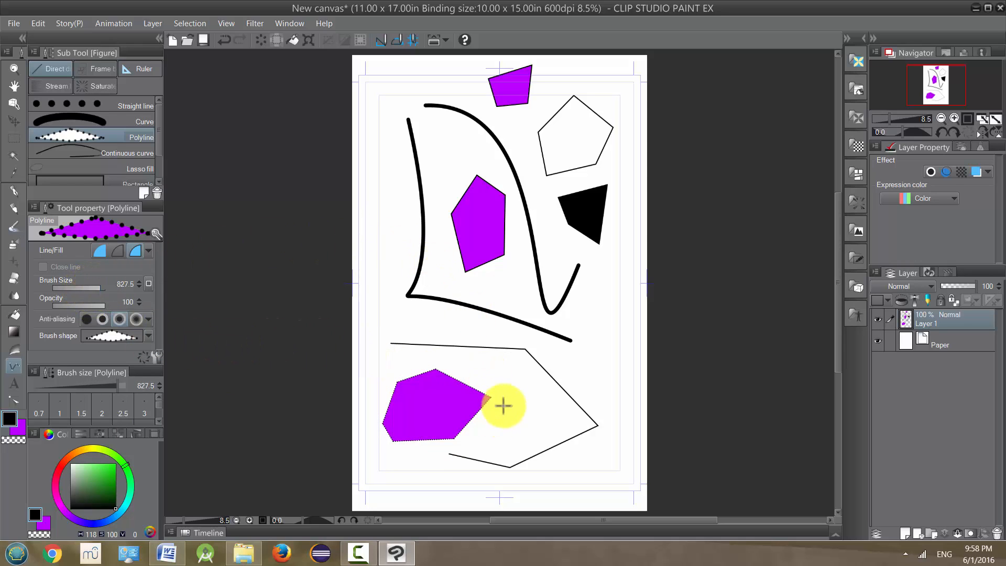
left_click(531, 397)
left_click(491, 450)
left_click(507, 504)
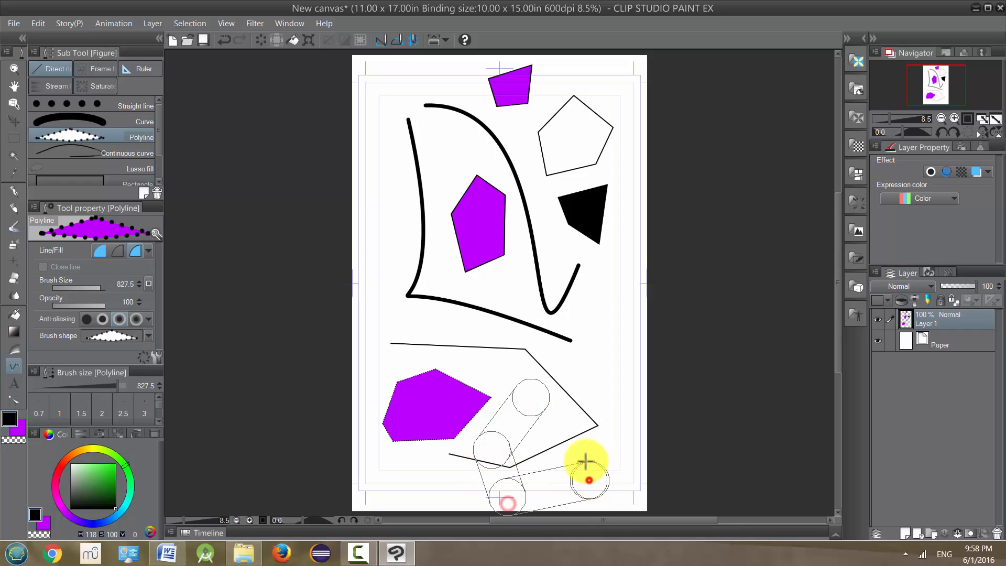
left_click(590, 479)
left_click(533, 393)
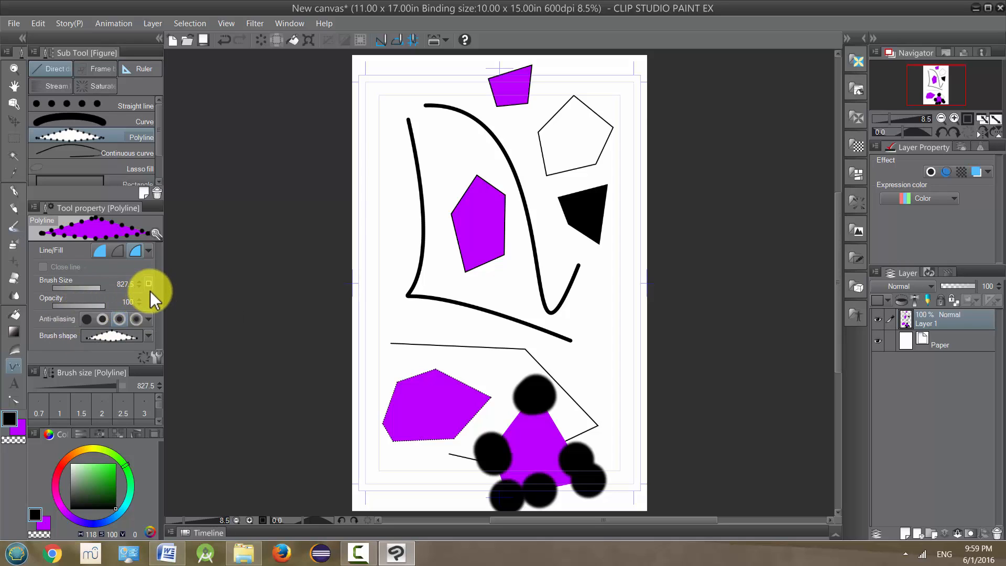
Step: Lower the brush size again and set Line/Fill to draw outlines only
left_click_drag(101, 285, 89, 284)
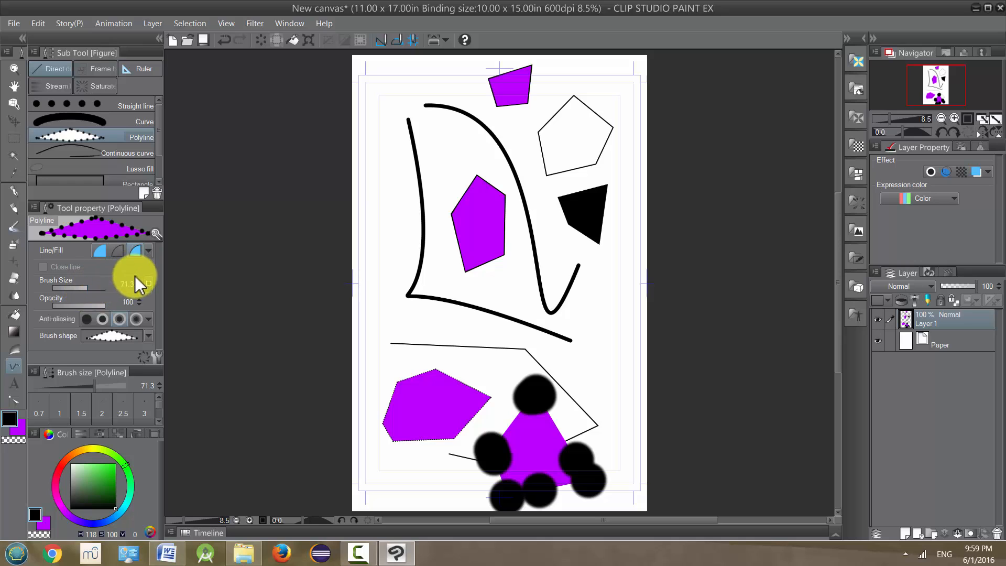
left_click(117, 252)
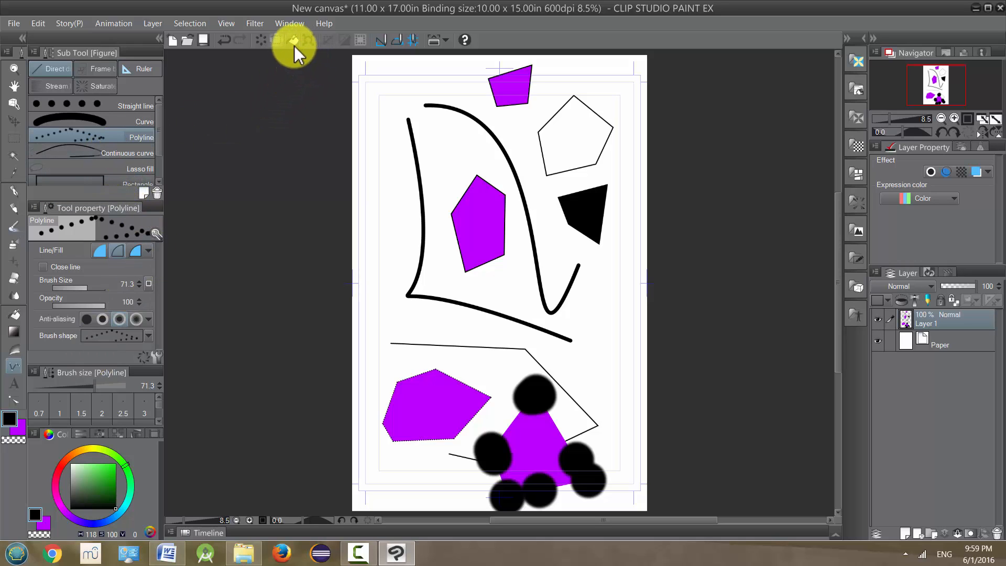
Step: Clear the layer and switch to the Continuous curve sub tool with Spline curve type
left_click(257, 41)
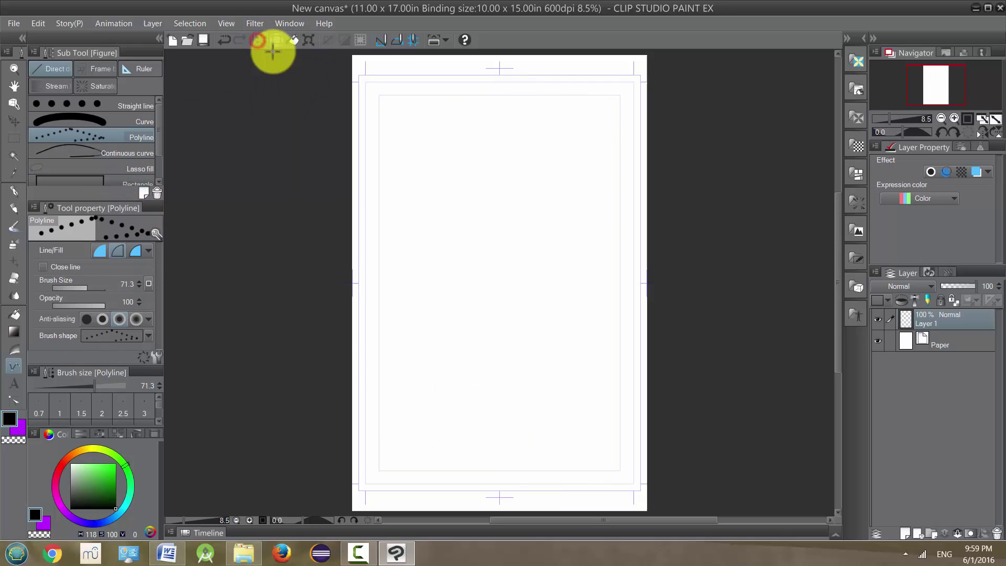
left_click(120, 153)
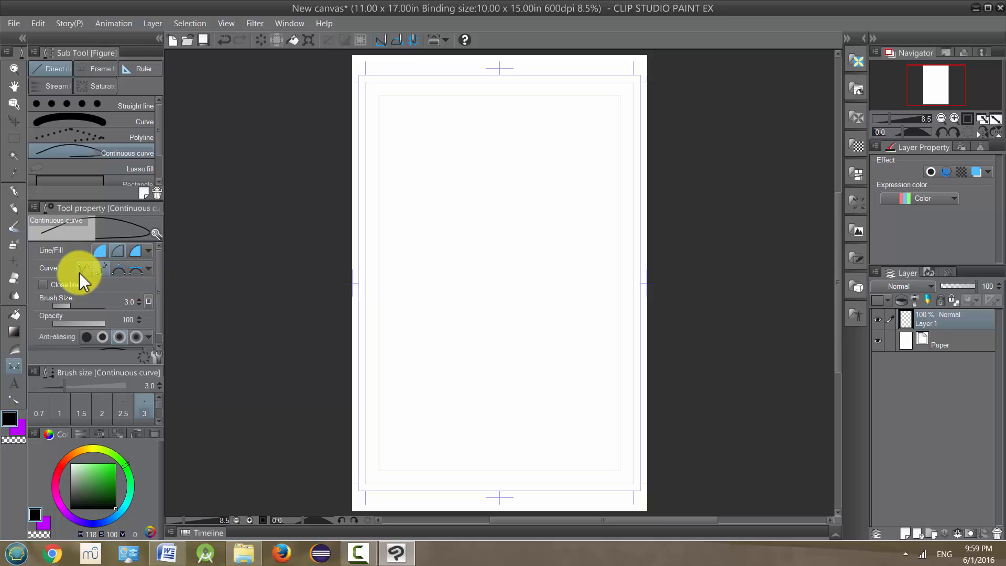
left_click(149, 269)
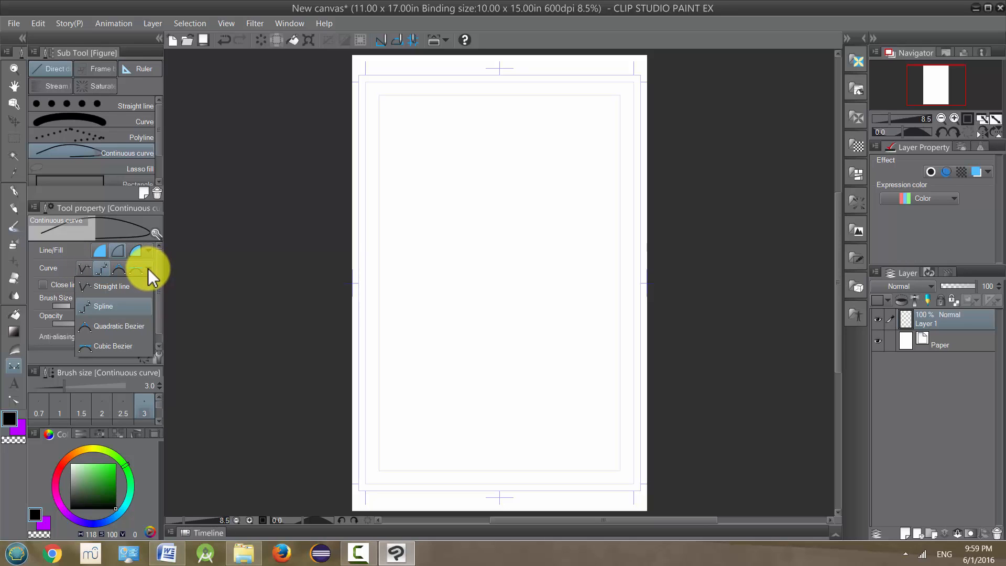
left_click(148, 269)
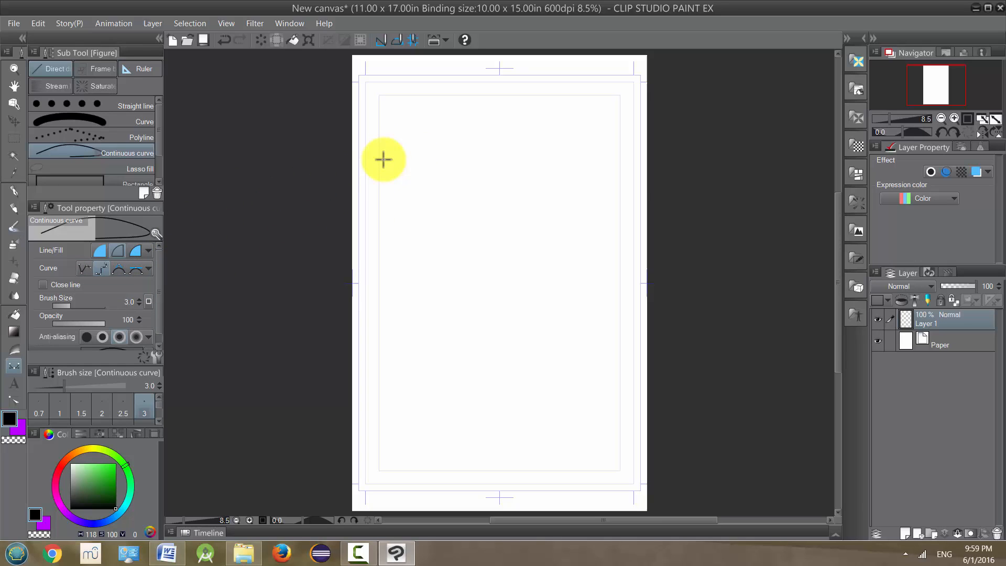
Step: Draw a thin closed rounded spline loop across the upper half of the page
left_click(386, 193)
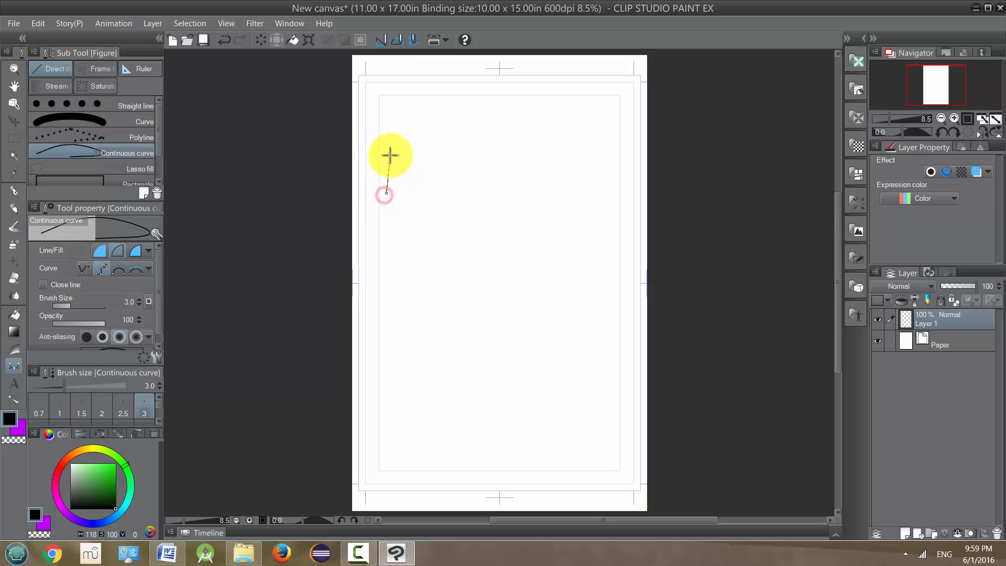
left_click(394, 148)
left_click(441, 108)
left_click(566, 128)
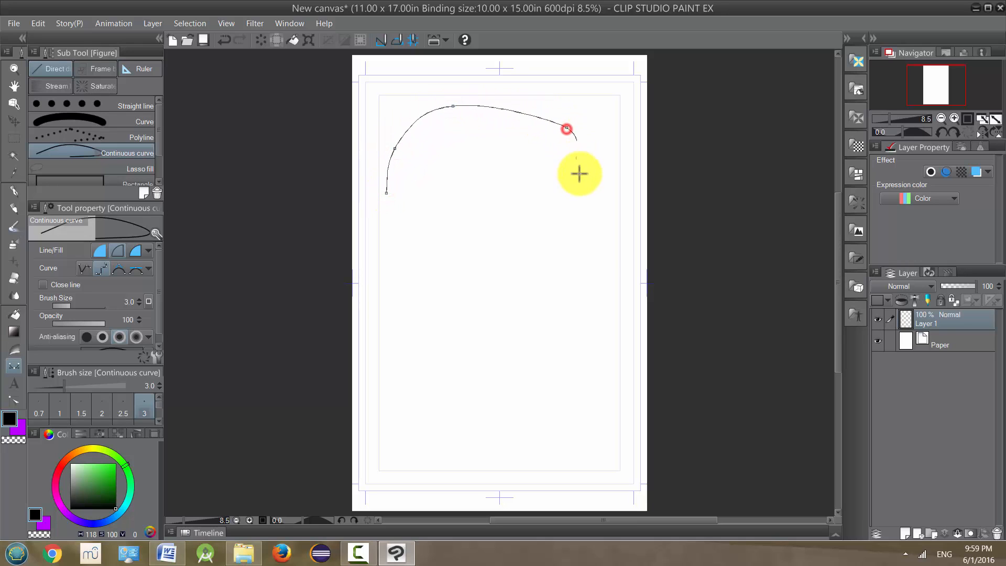
left_click(590, 254)
left_click(497, 327)
left_click(394, 281)
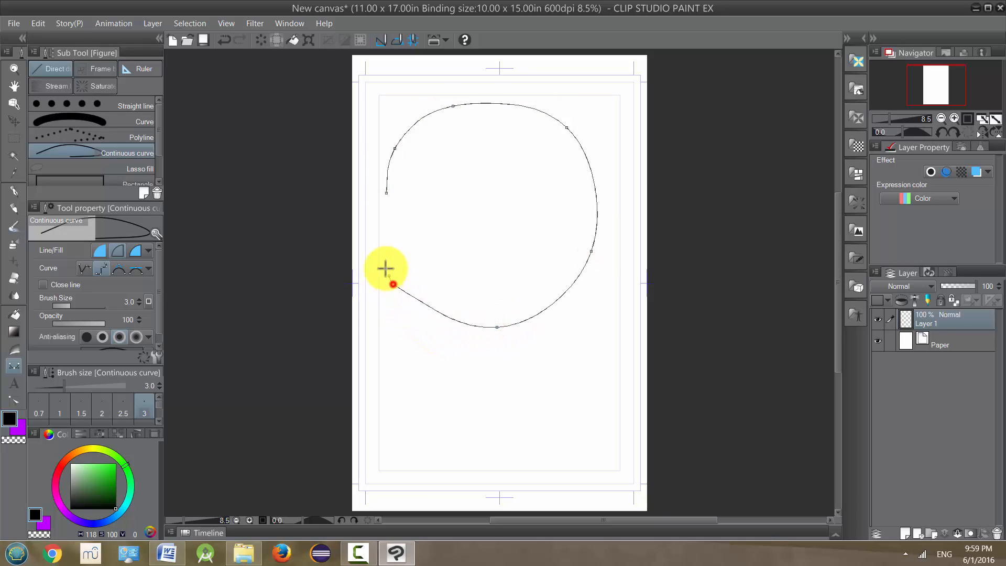
left_click(383, 196)
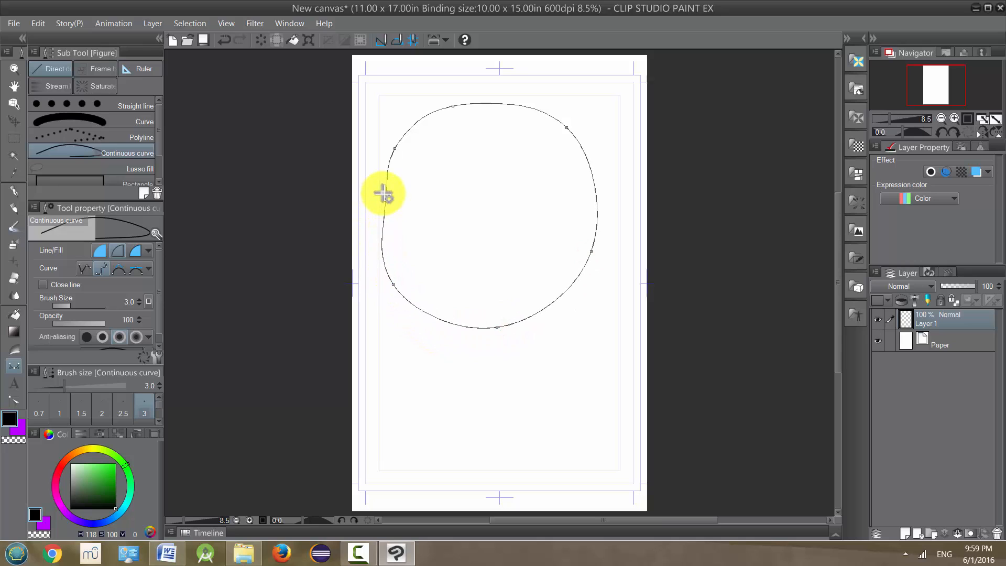
left_click(386, 193)
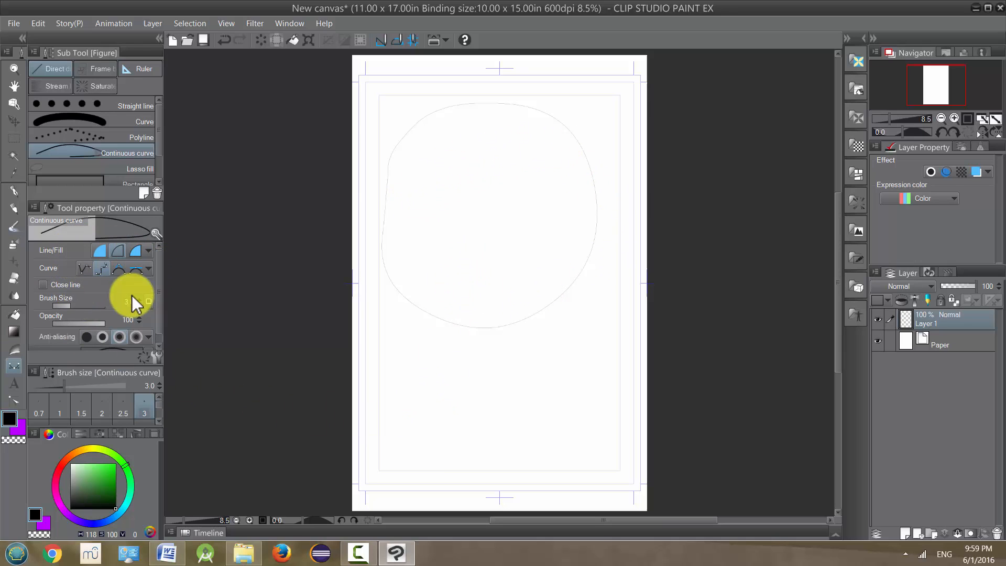
Step: Thicken the stroke and draw a large closed rounded outline in the lower page
left_click_drag(73, 306, 79, 306)
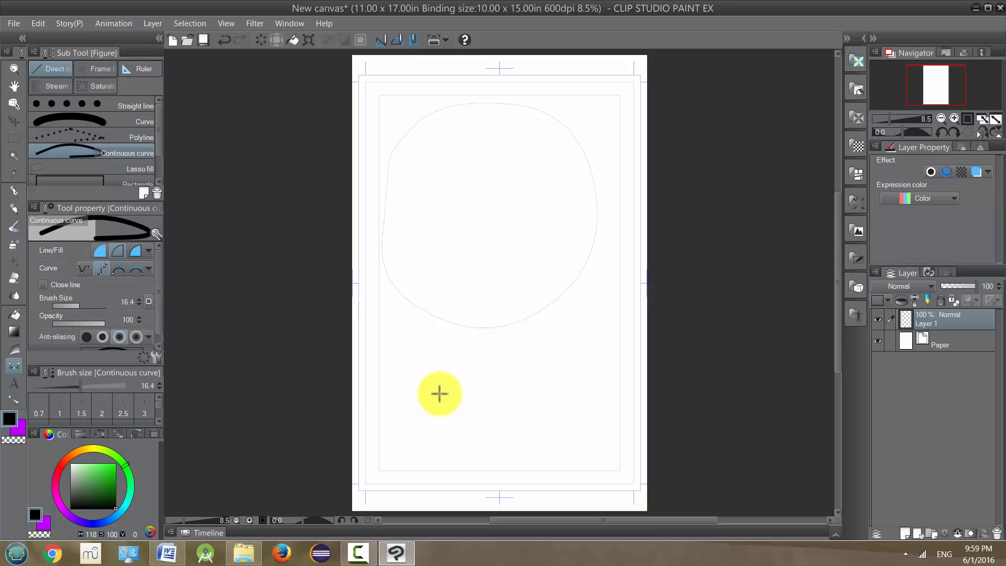
left_click(417, 370)
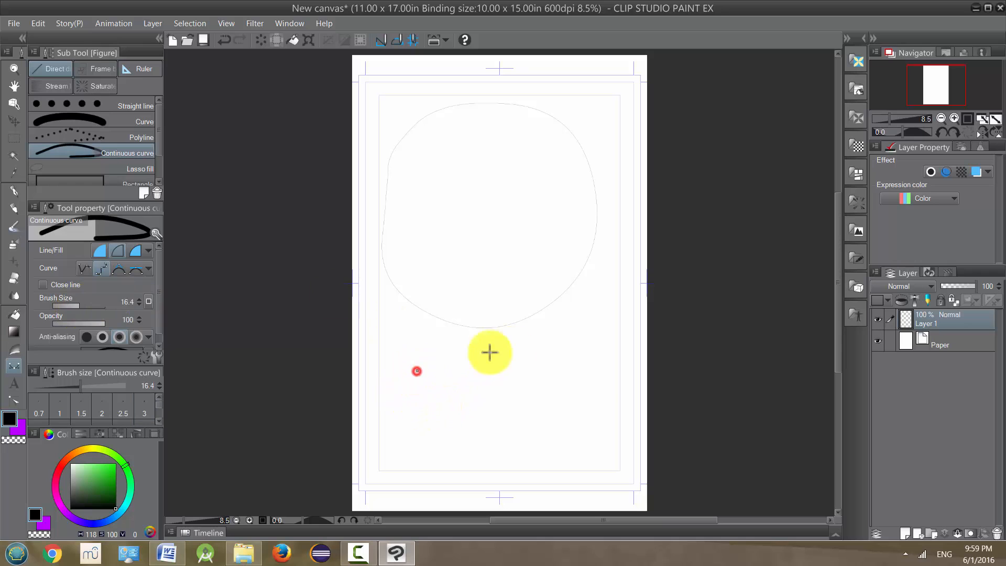
left_click(582, 332)
left_click(582, 453)
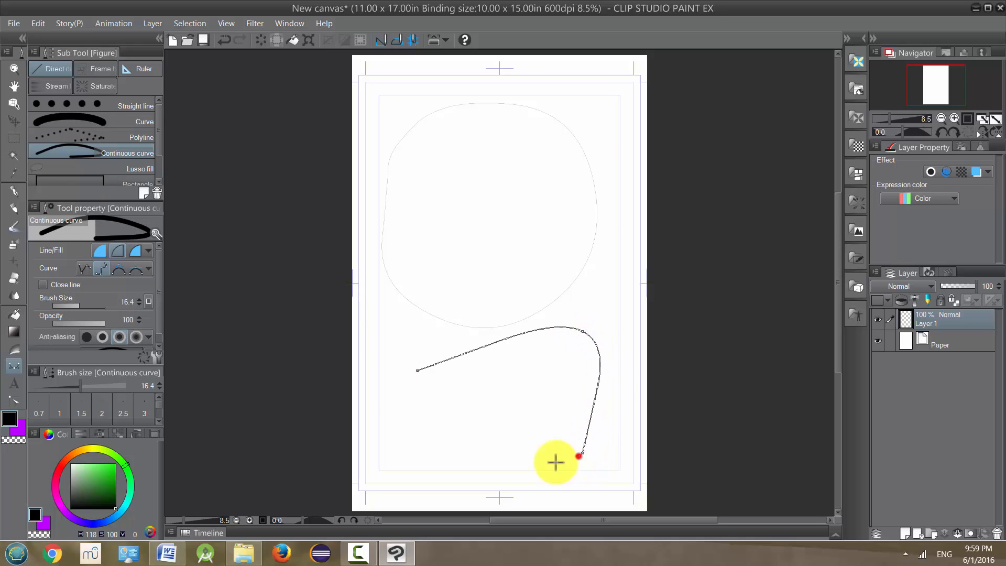
left_click(417, 465)
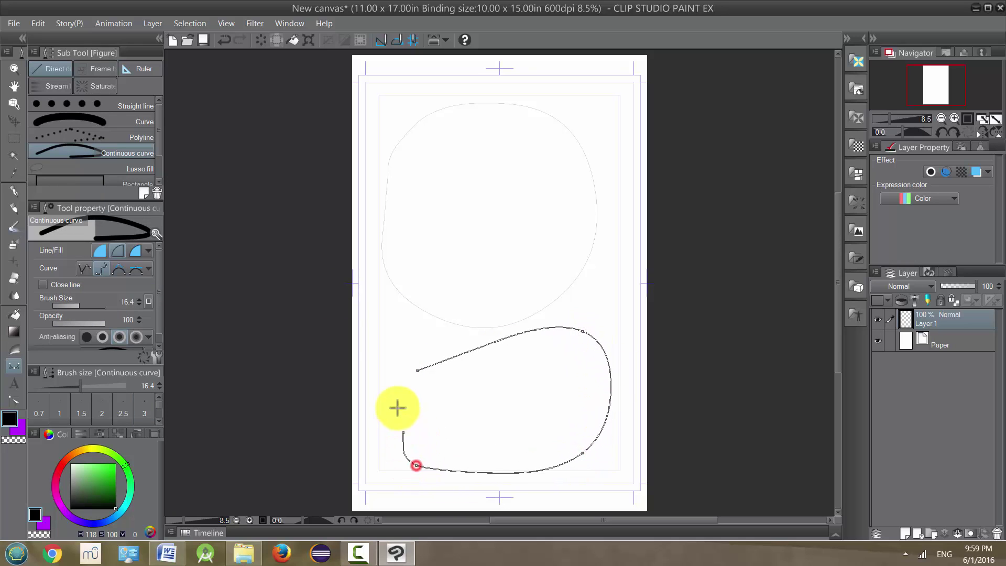
left_click(417, 371)
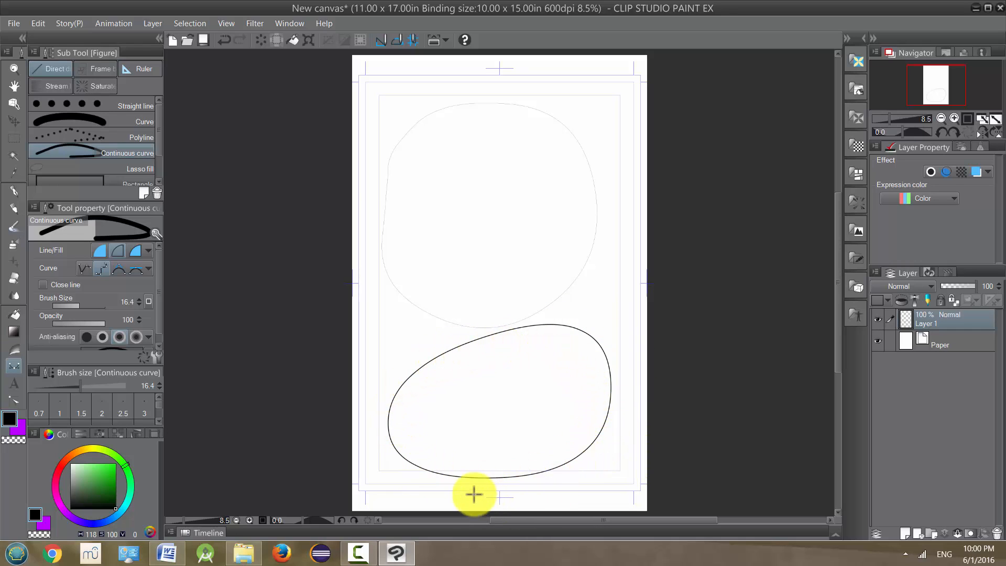
Step: Draw a smaller closed irregular rounded outline in the upper page
left_click(428, 176)
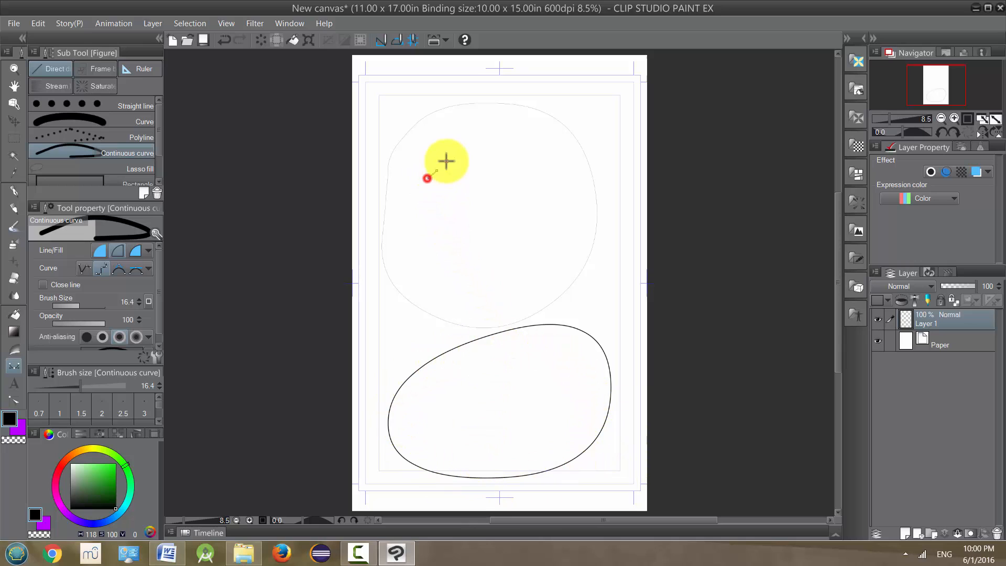
left_click(478, 154)
left_click(516, 147)
left_click(545, 183)
left_click(525, 268)
left_click(482, 280)
left_click(449, 270)
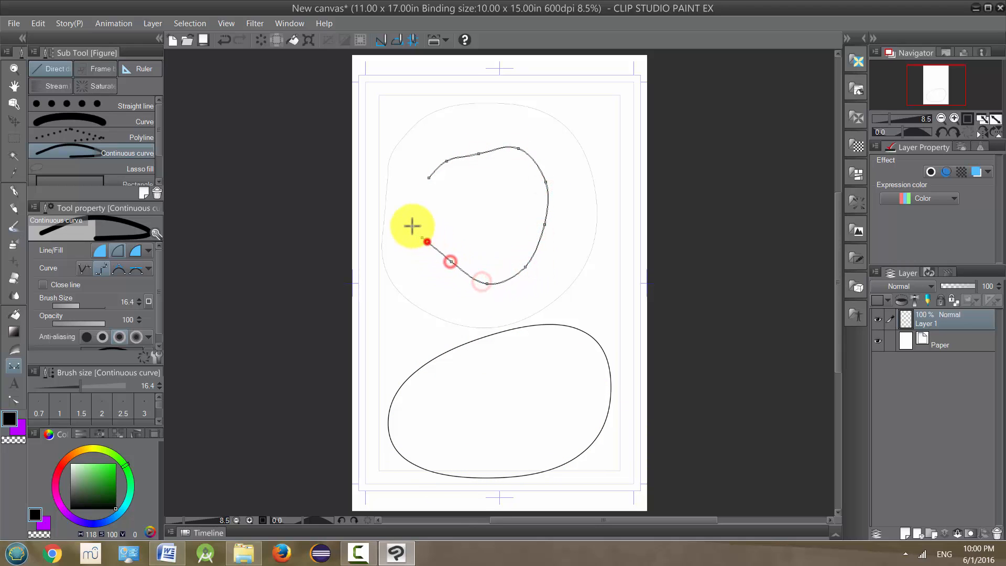
left_click(427, 240)
left_click(414, 198)
left_click(429, 177)
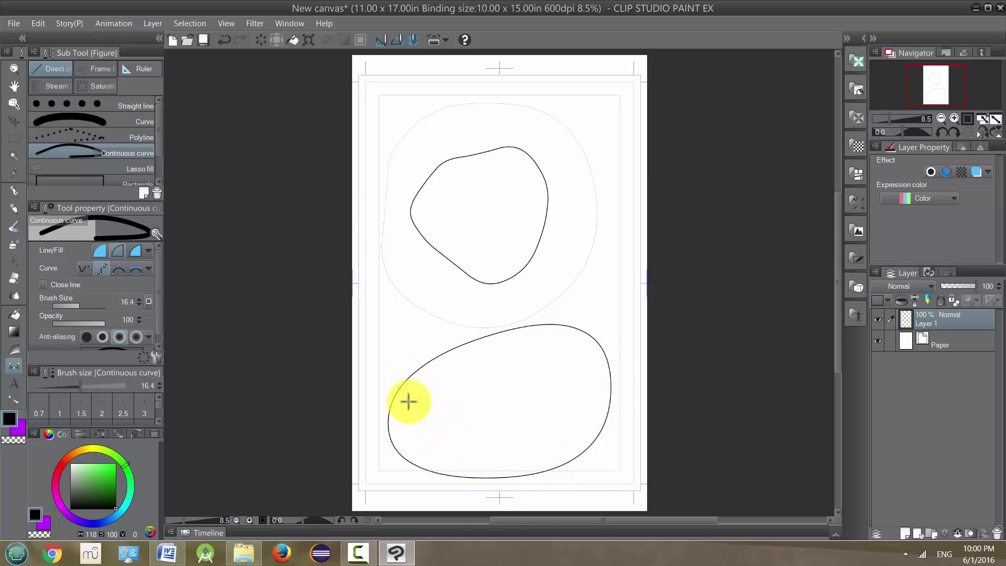
Step: Set Curve to Straight line and draw a closed five-sided angular polygon near the top left
left_click(86, 270)
left_click(395, 117)
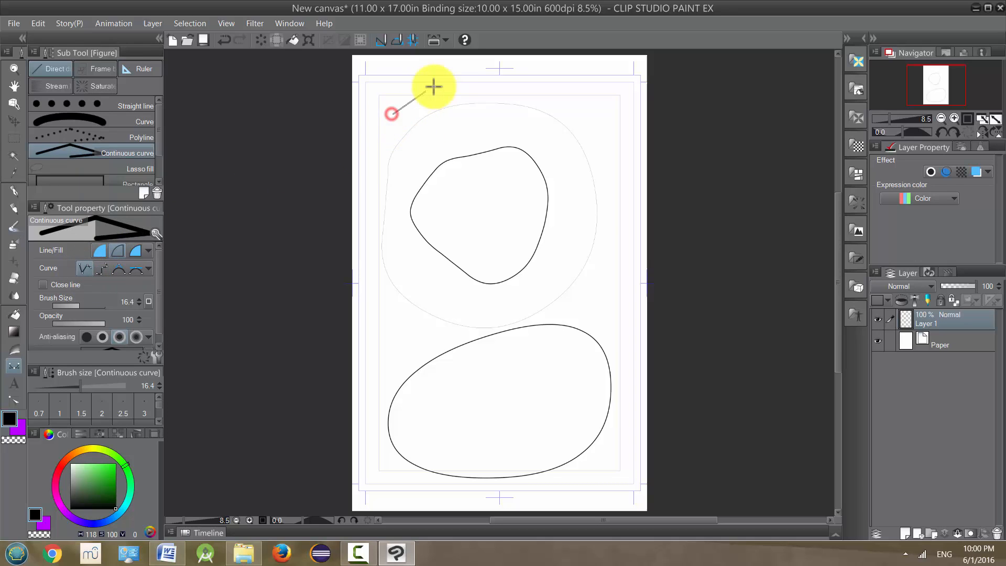
left_click(435, 87)
left_click(511, 88)
left_click(514, 130)
left_click(440, 158)
left_click(391, 147)
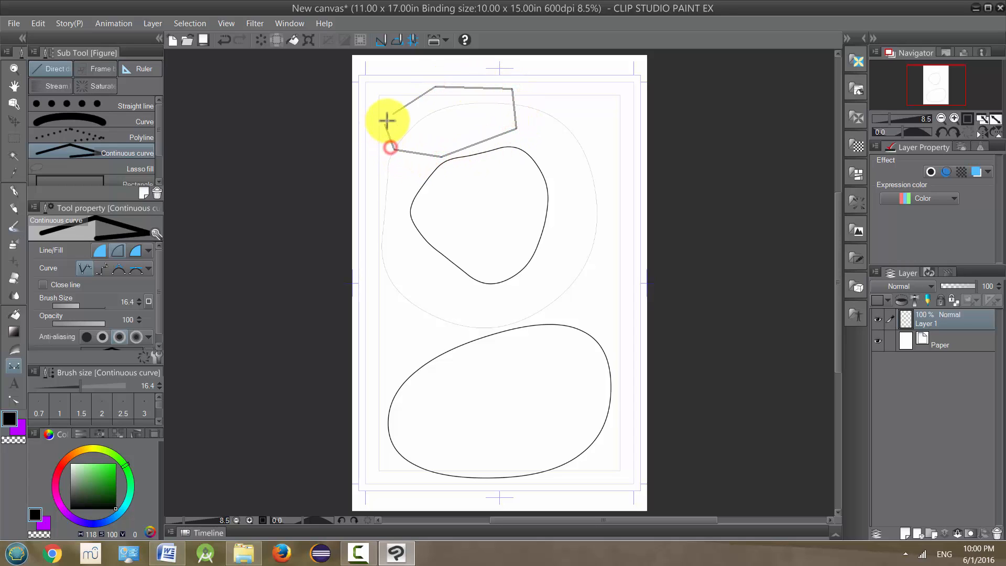
left_click(395, 112)
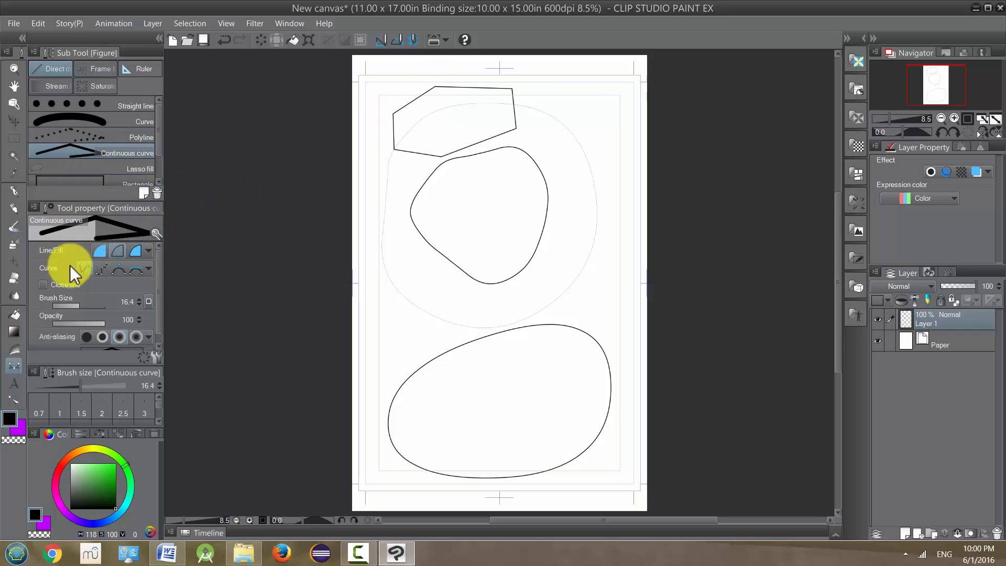
Step: Keep straight-line curve mode and set Line/Fill to outline only
left_click(89, 268)
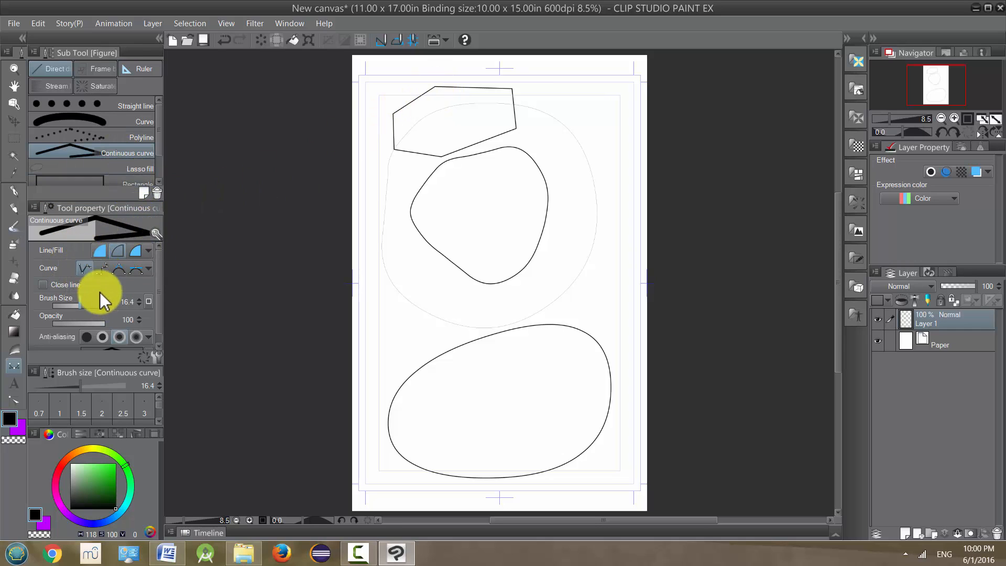
left_click(100, 252)
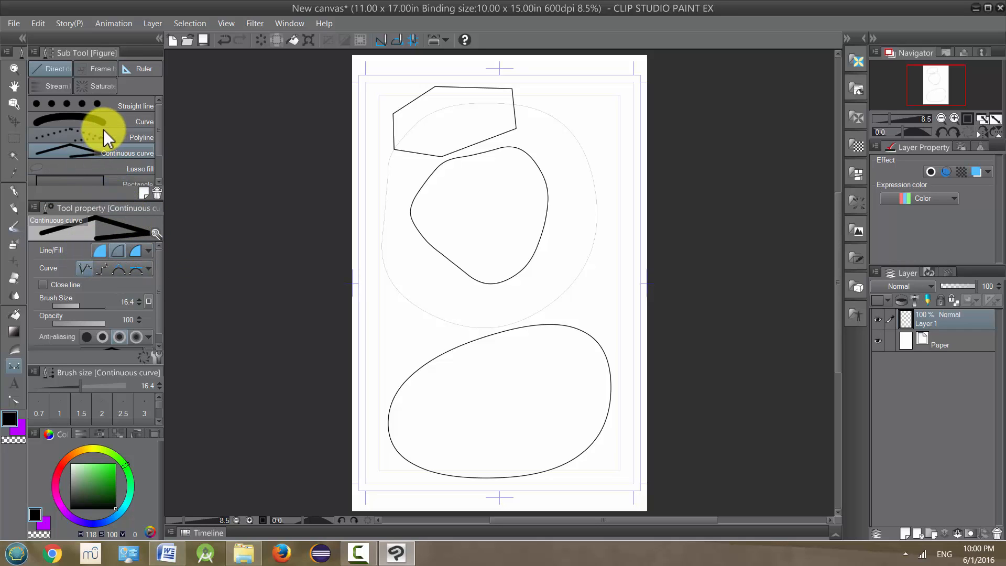
Step: Set Curve to Quadratic Bezier and draw a curvy loop at the lower left
left_click(118, 272)
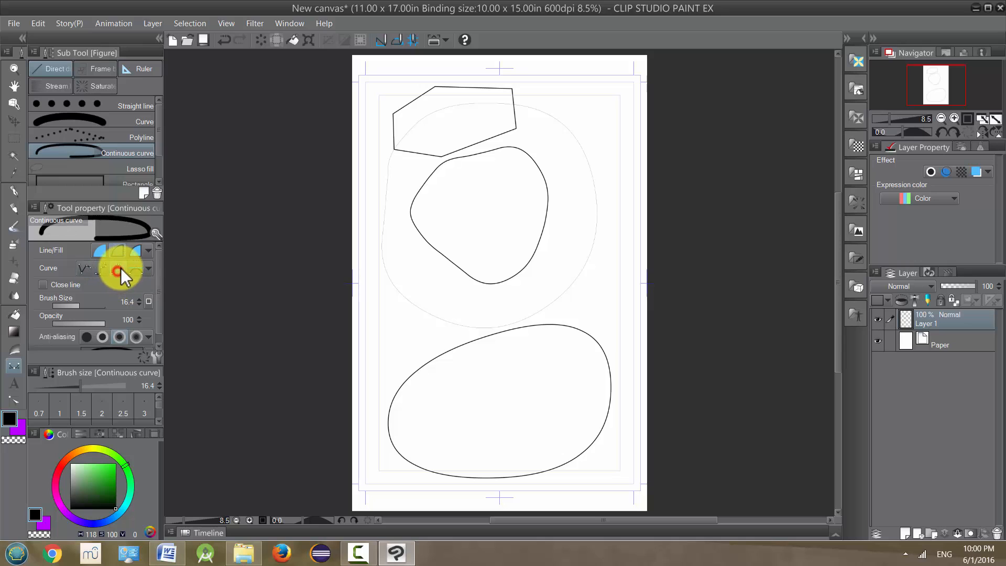
left_click(382, 363)
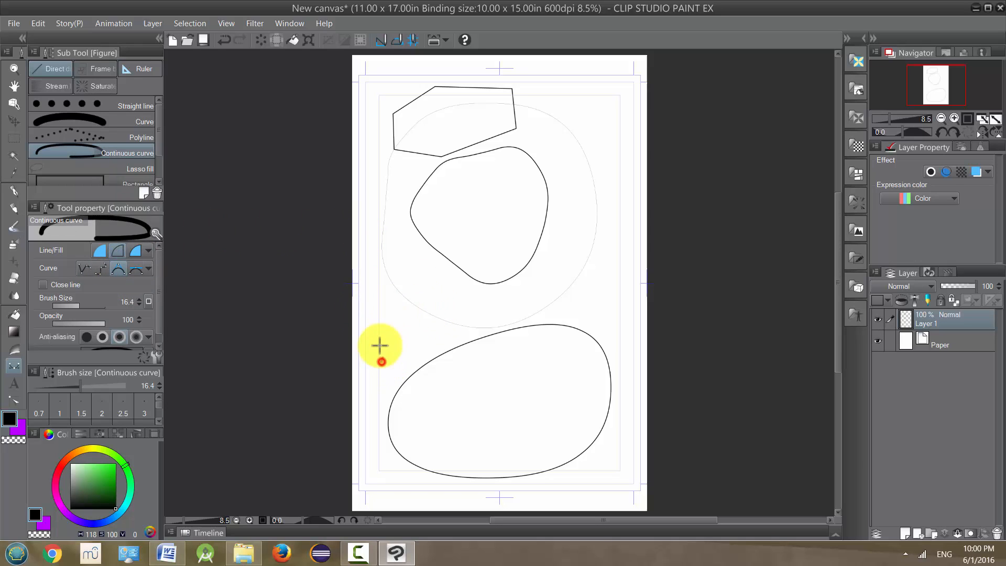
left_click(395, 273)
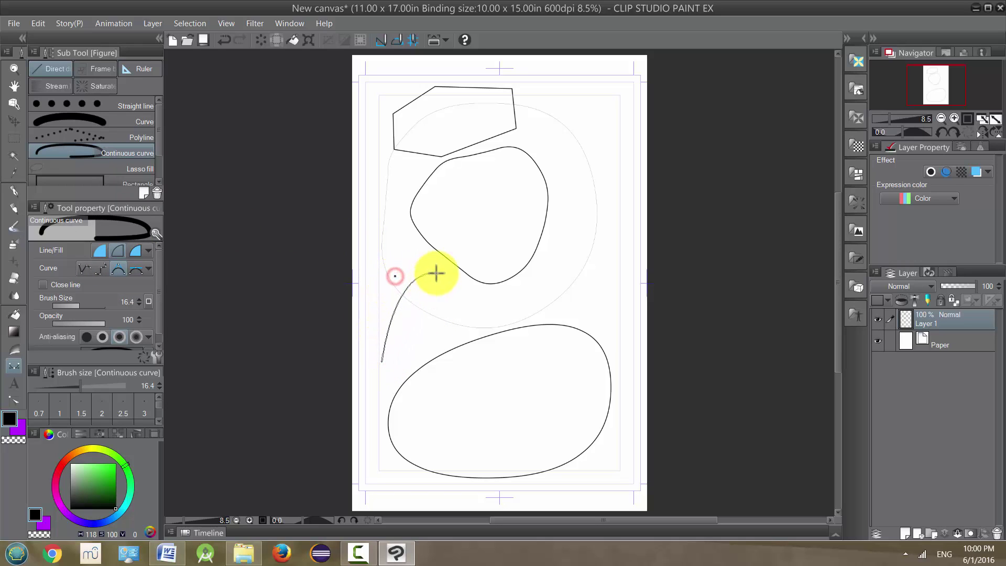
left_click(469, 289)
left_click(477, 368)
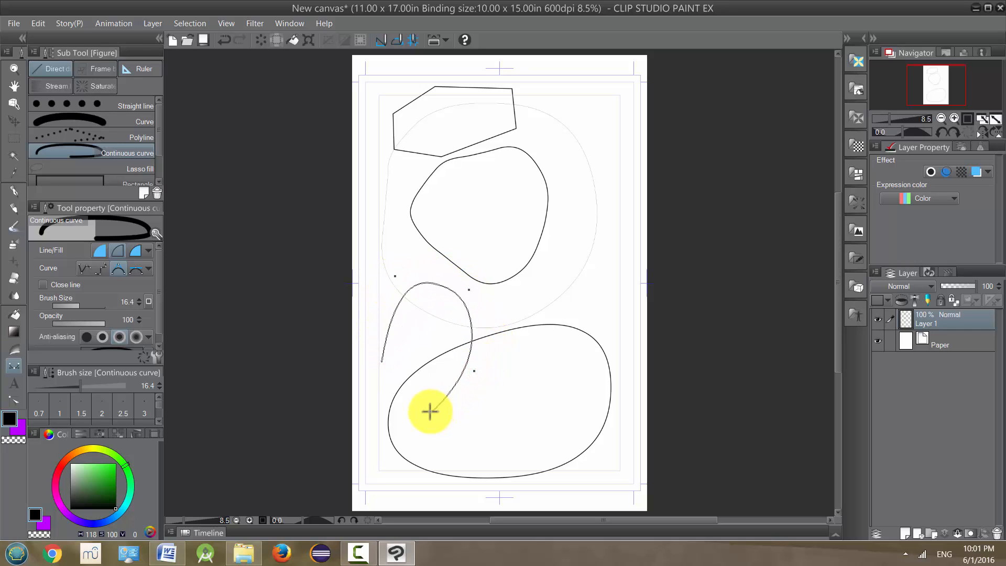
left_click(429, 408)
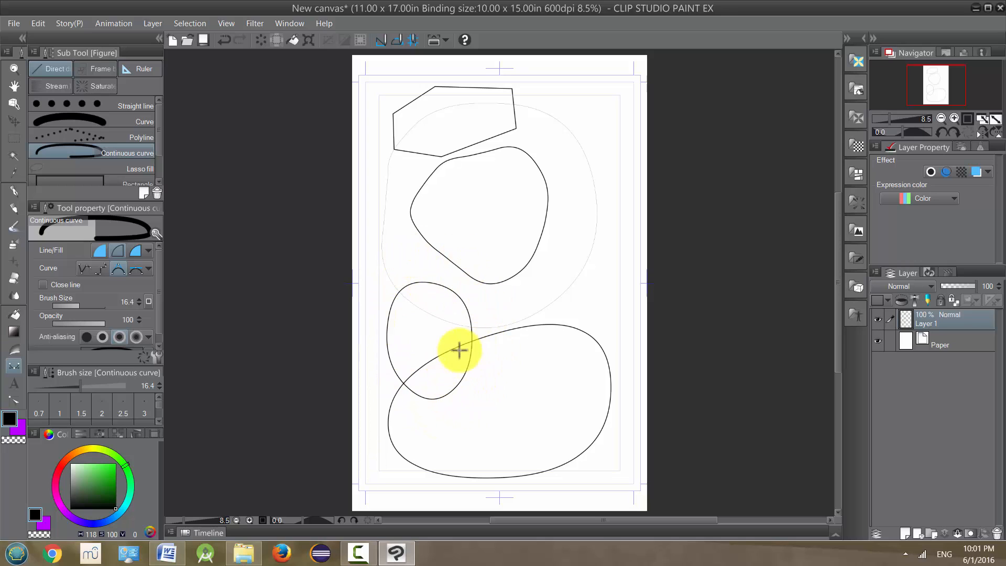
Step: Draw a closed curvy loop at the centre right of the page
left_click(580, 241)
left_click(590, 332)
left_click(528, 375)
left_click(466, 303)
left_click(493, 238)
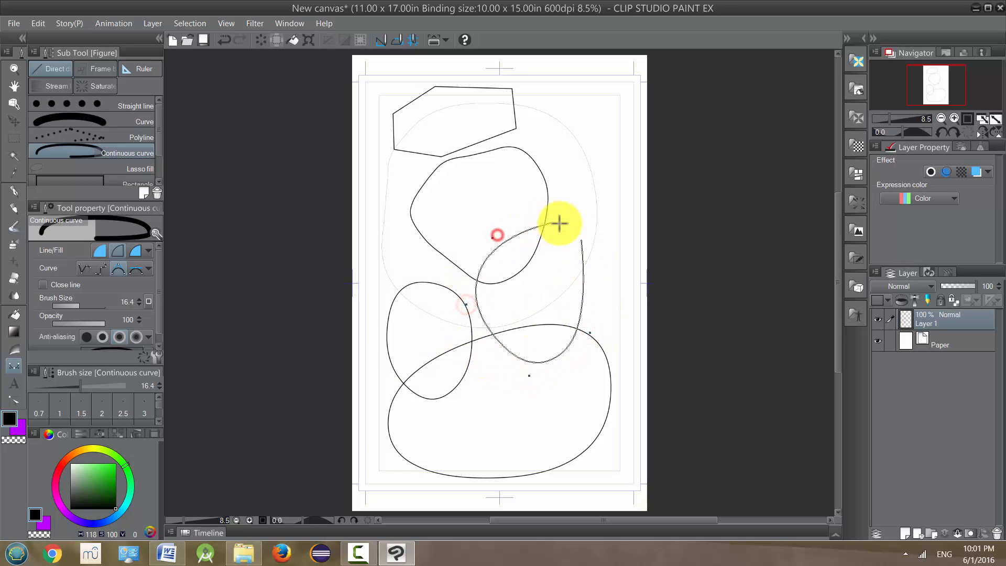
left_click(581, 240)
left_click(582, 240)
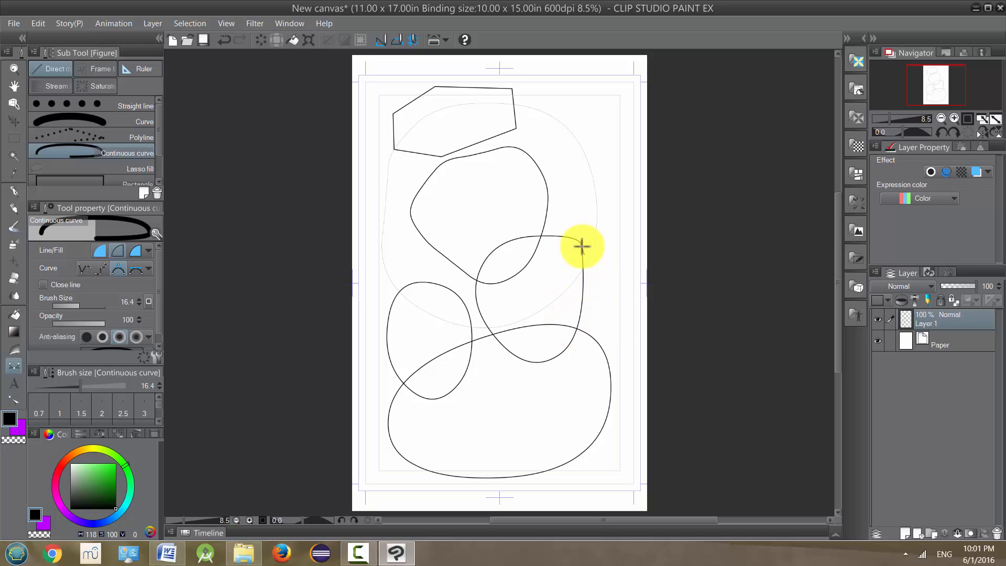
Step: Draw a small narrow closed oval near the top right beside the polygon
double_click(576, 252)
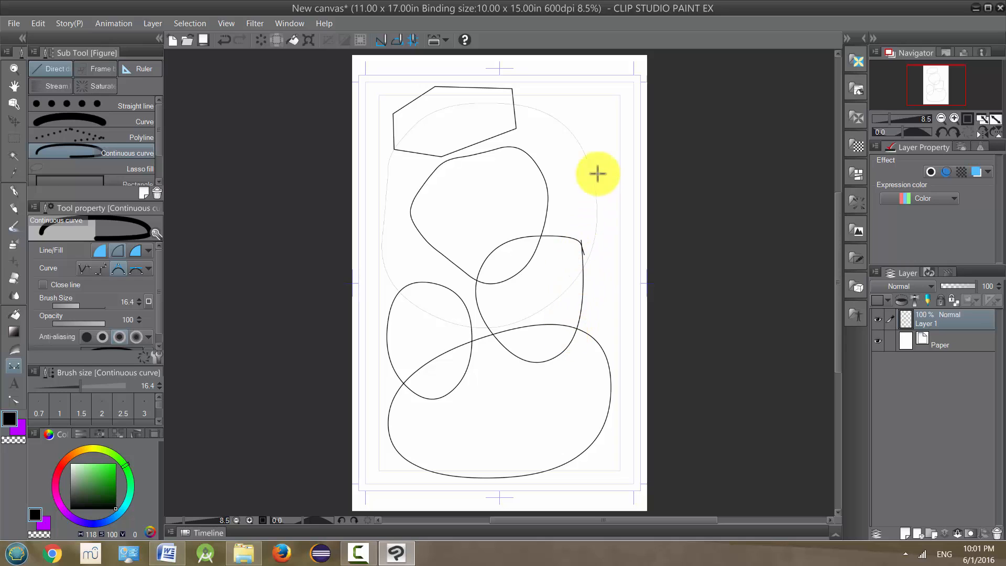
left_click(576, 106)
left_click(566, 179)
left_click(602, 215)
left_click(609, 140)
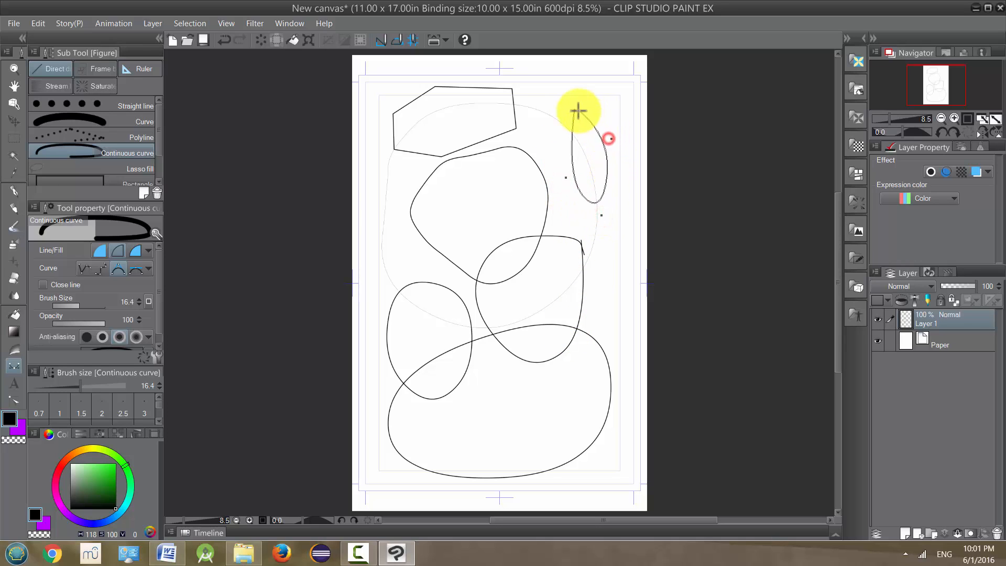
left_click(576, 113)
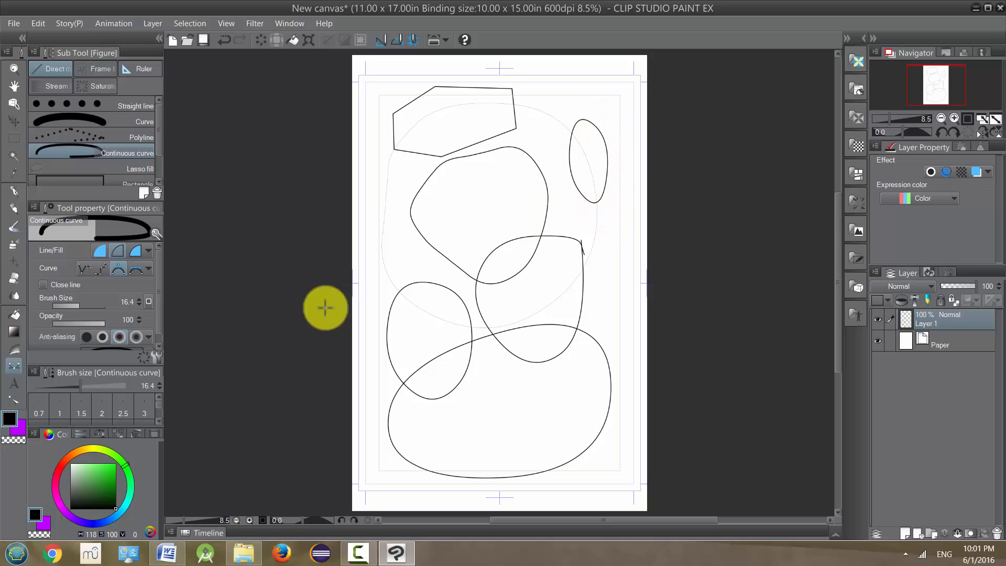
Step: Change the curve type and wind a long curve down the right side and along the bottom
left_click(147, 268)
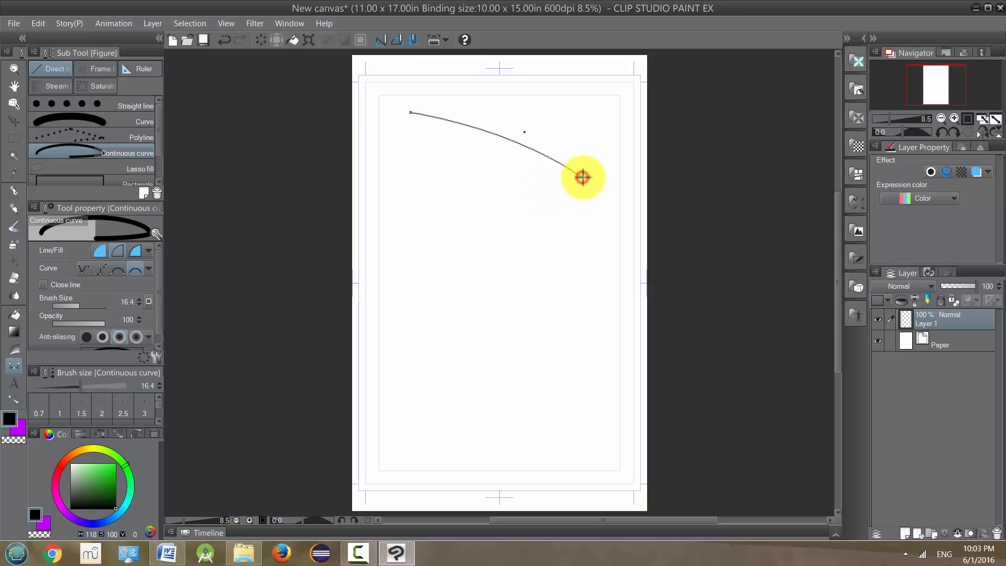
left_click(589, 179)
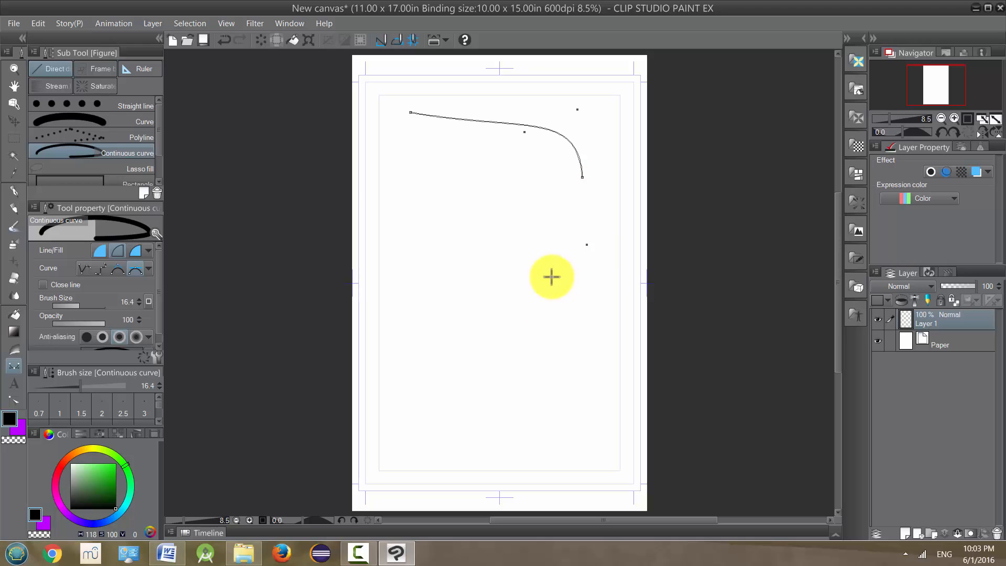
left_click(553, 273)
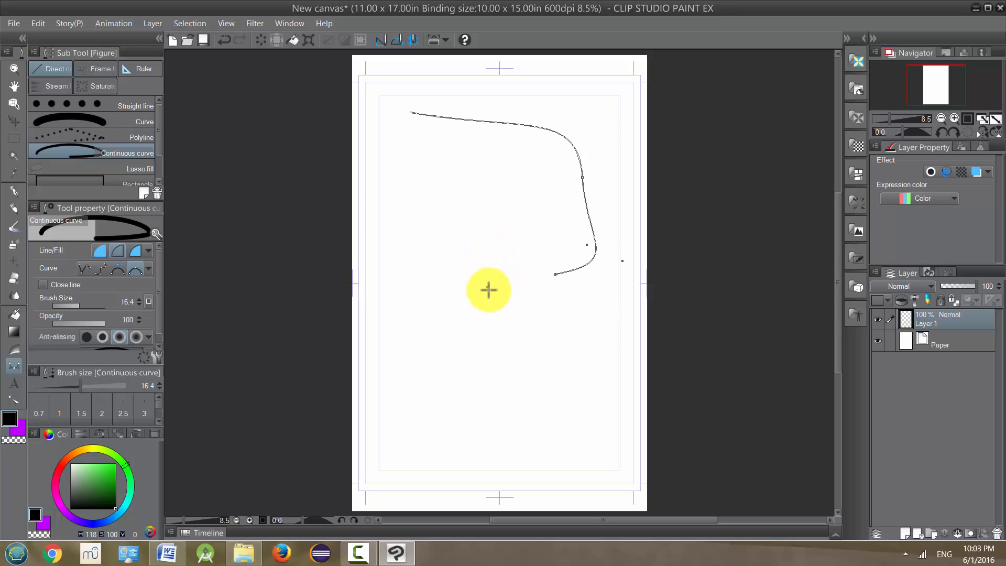
left_click(568, 294)
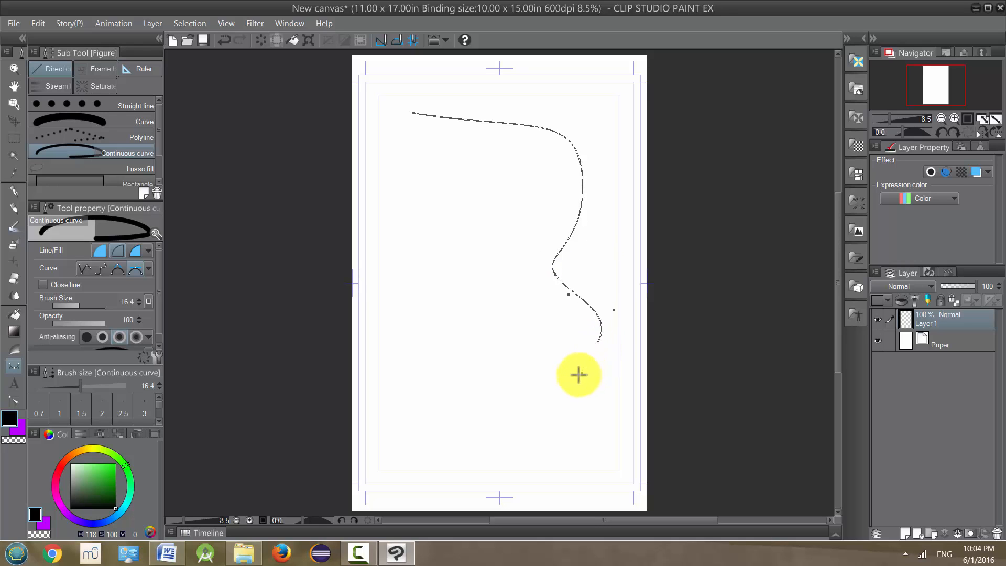
left_click(572, 377)
left_click(530, 391)
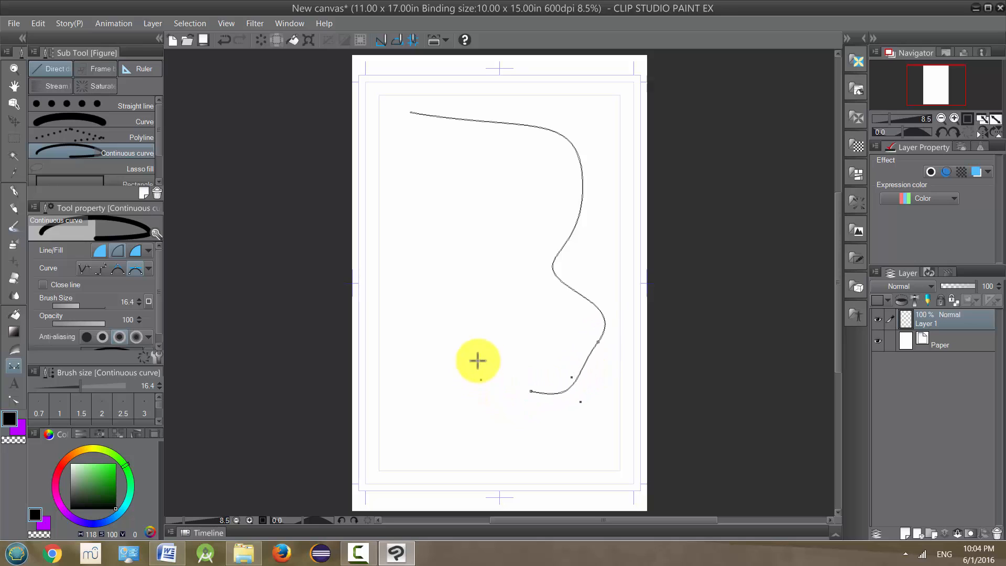
left_click(484, 342)
left_click(475, 289)
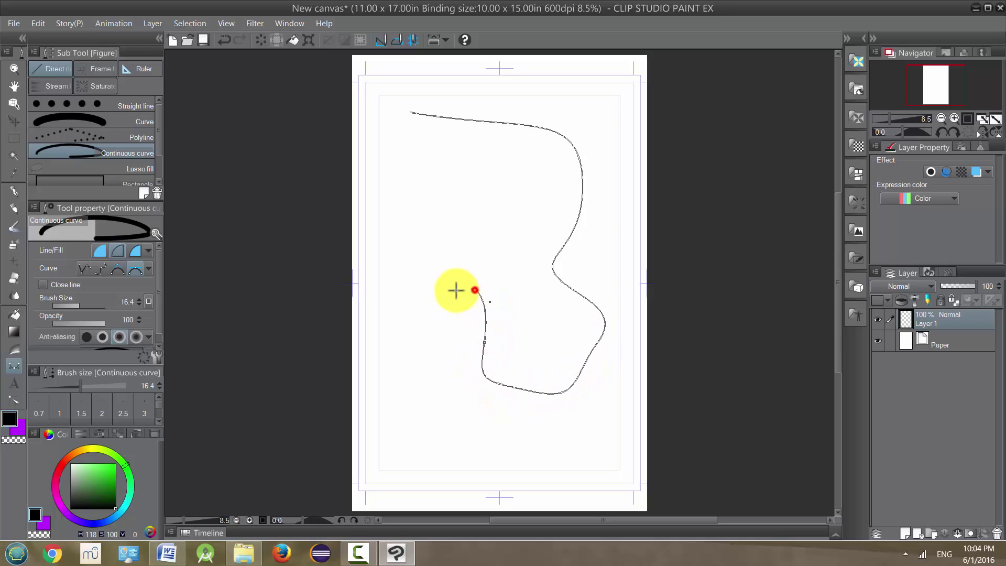
Step: Continue the winding curve up the left to finish near the top left, then bring up Sub Tool Detail
left_click(422, 285)
left_click(408, 253)
left_click(424, 217)
left_click(451, 215)
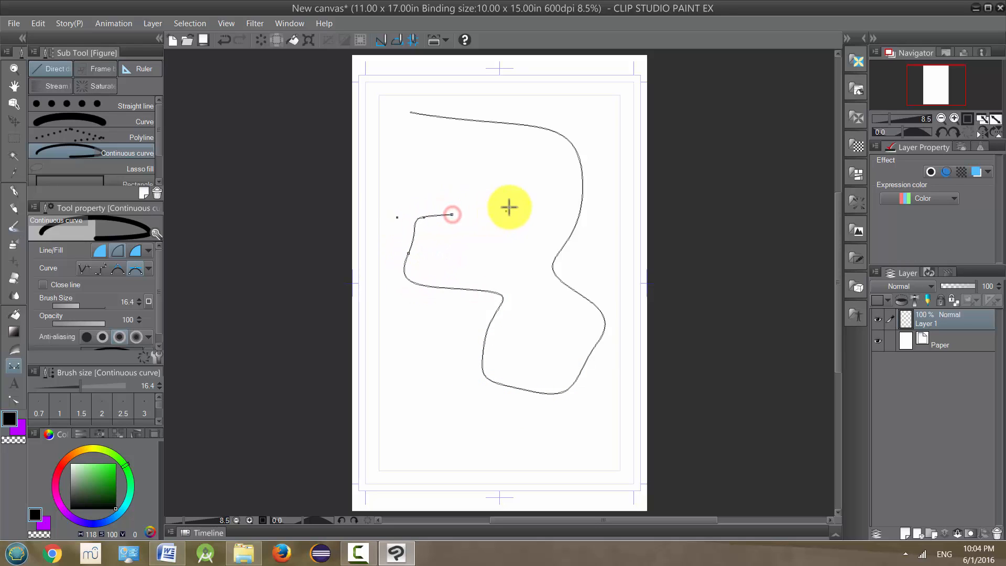
left_click(507, 170)
left_click(468, 158)
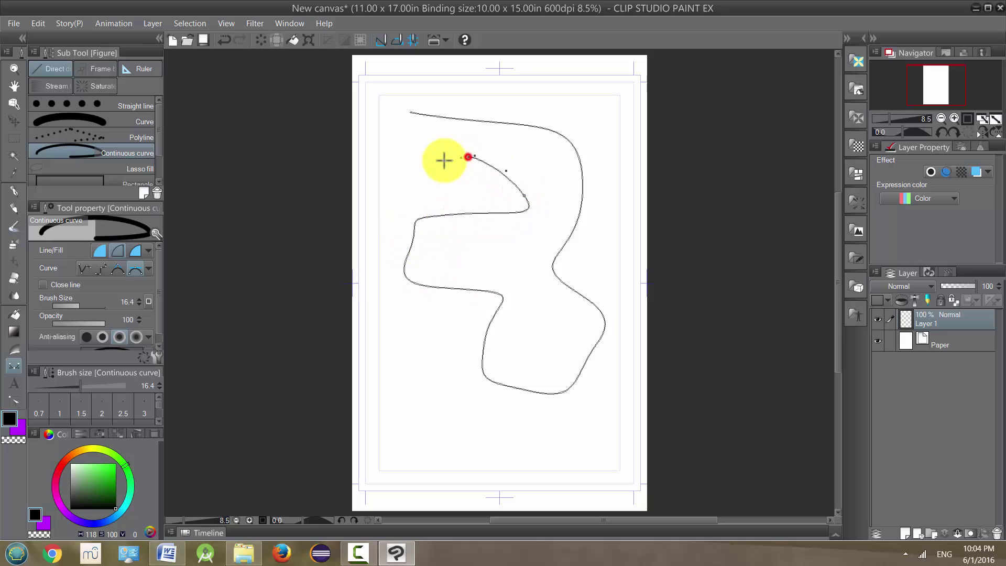
left_click(403, 156)
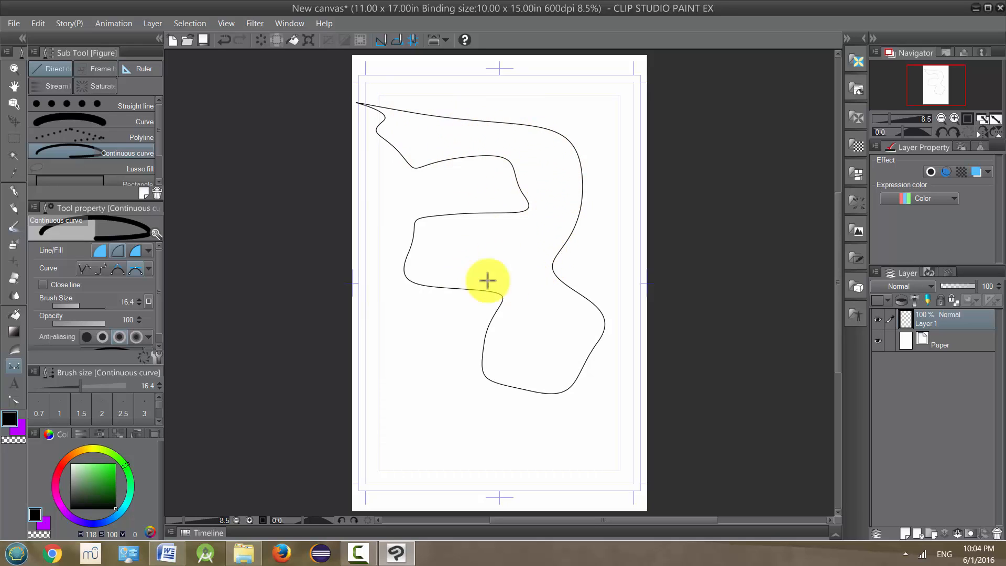
left_click(381, 126)
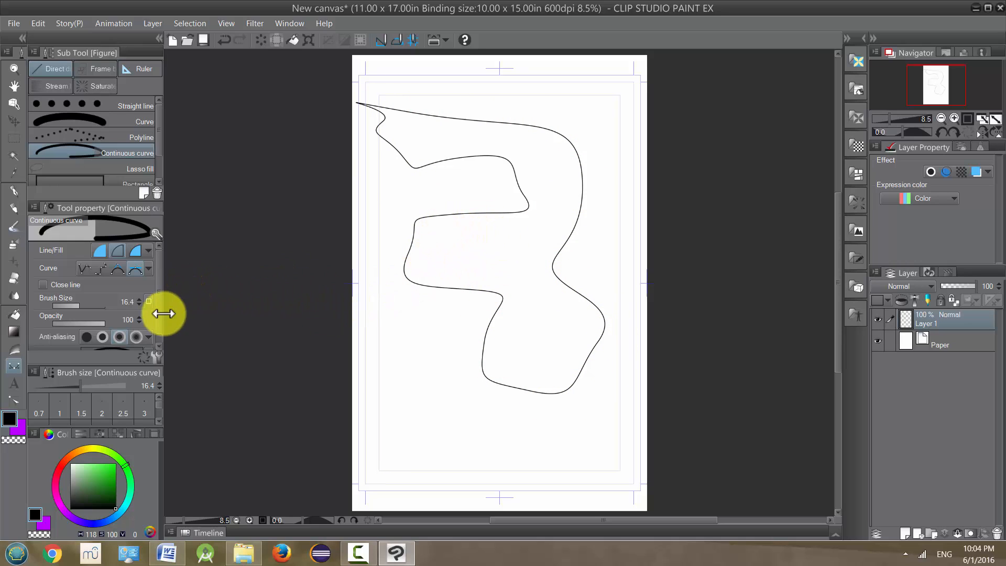
left_click_drag(160, 311, 159, 329)
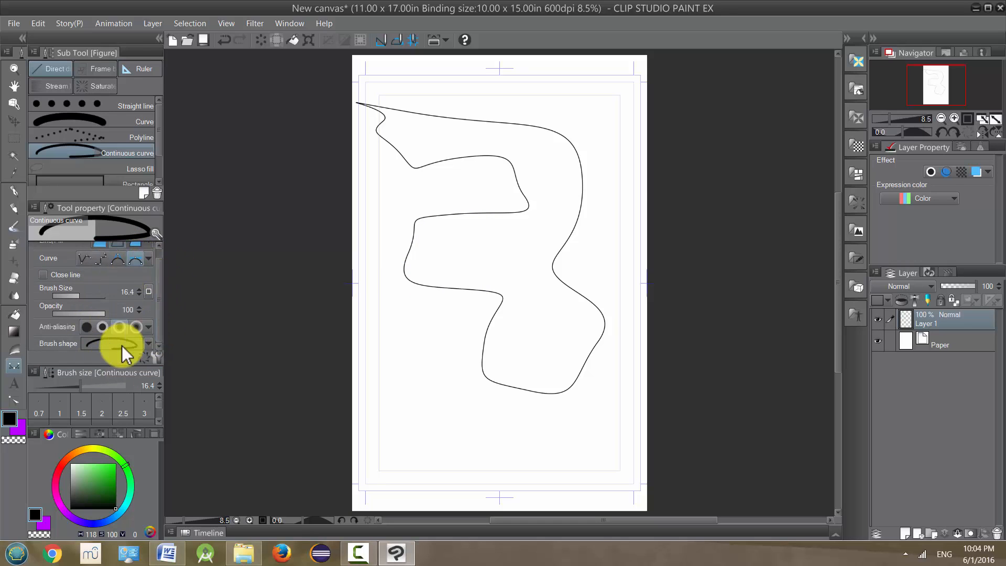
left_click(155, 357)
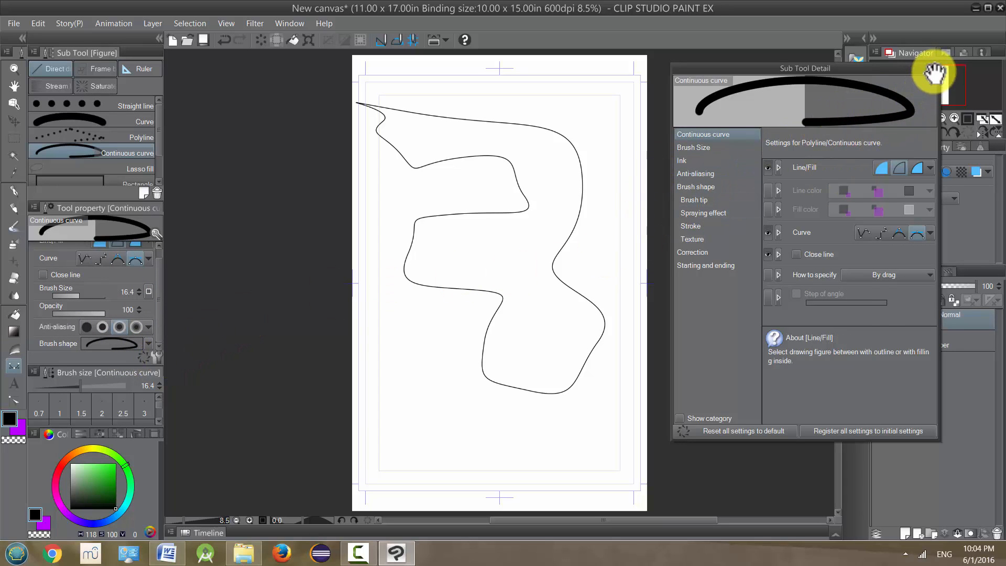
Step: Close the Sub Tool Detail dialog and clear the layer to erase the winding curve
left_click(934, 74)
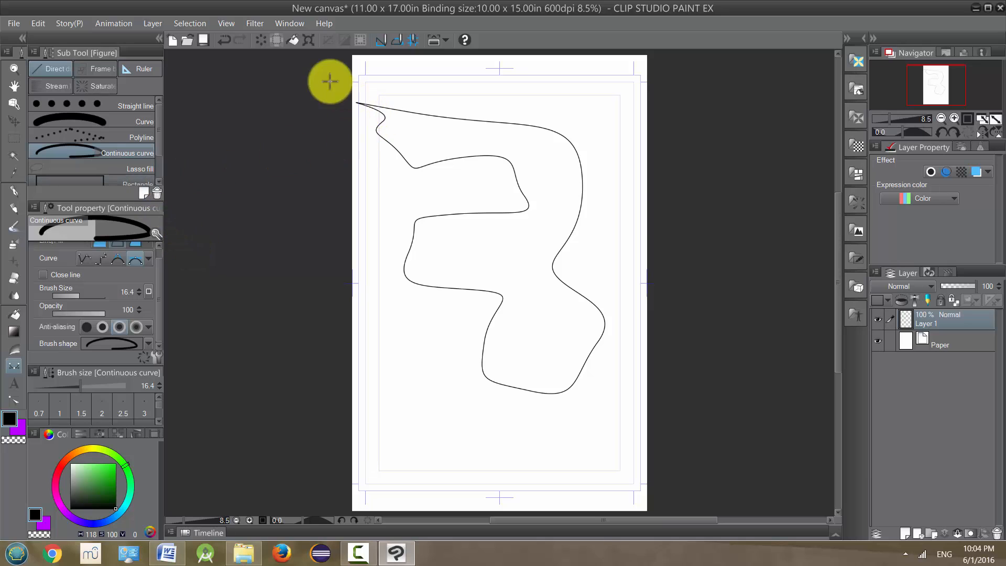
left_click(260, 39)
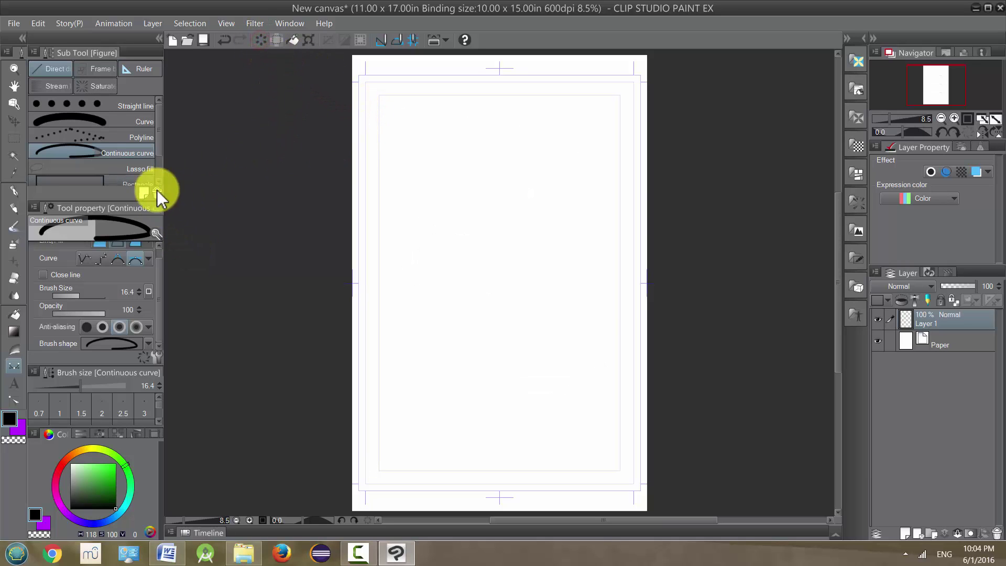
Step: Switch to Lasso fill, fill a black freeform blob near the top, and pick bright green
left_click(133, 167)
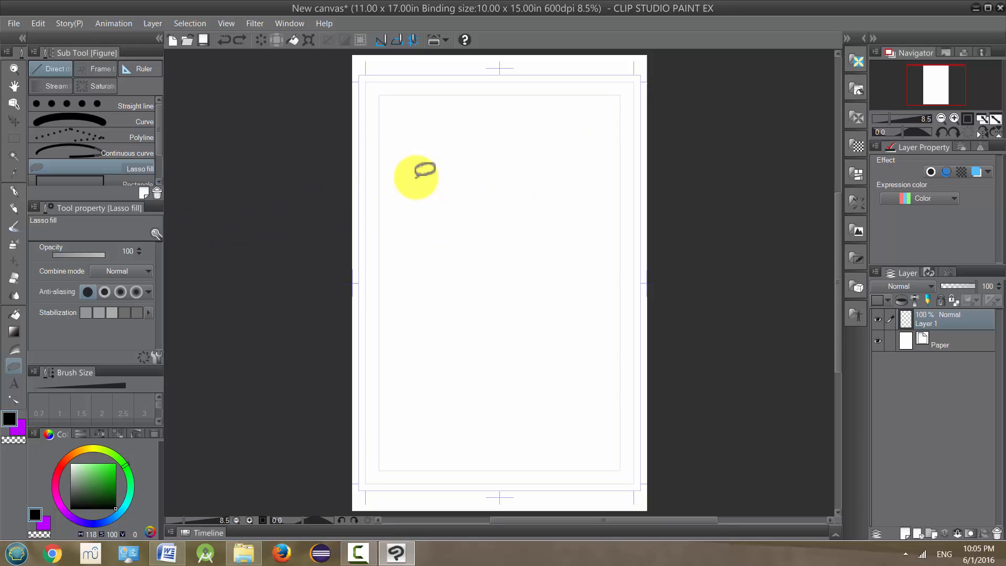
mouse_move(410, 183)
left_mouse_down()
mouse_move(537, 203)
mouse_move(424, 186)
mouse_move(433, 171)
left_mouse_up()
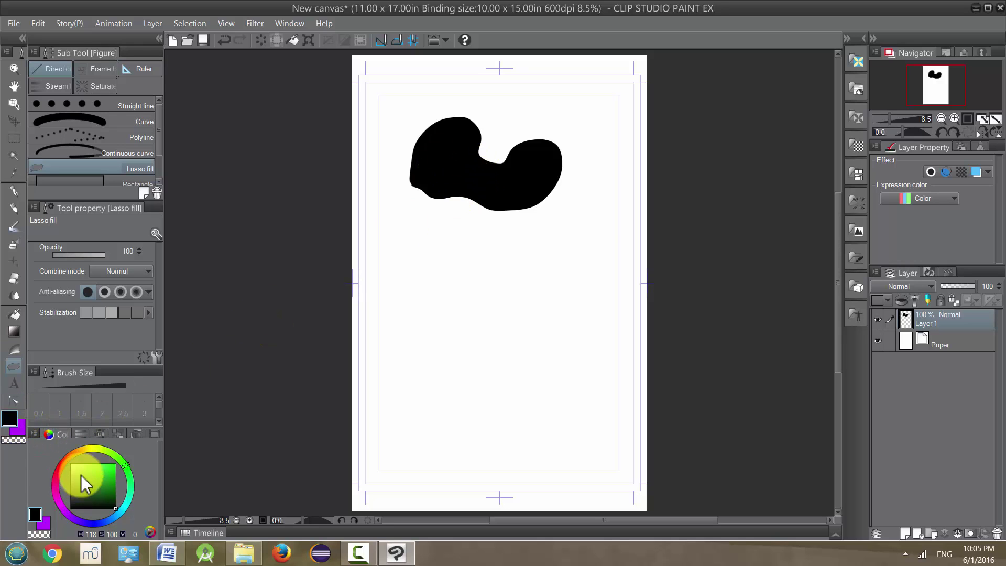
left_click_drag(98, 475, 126, 456)
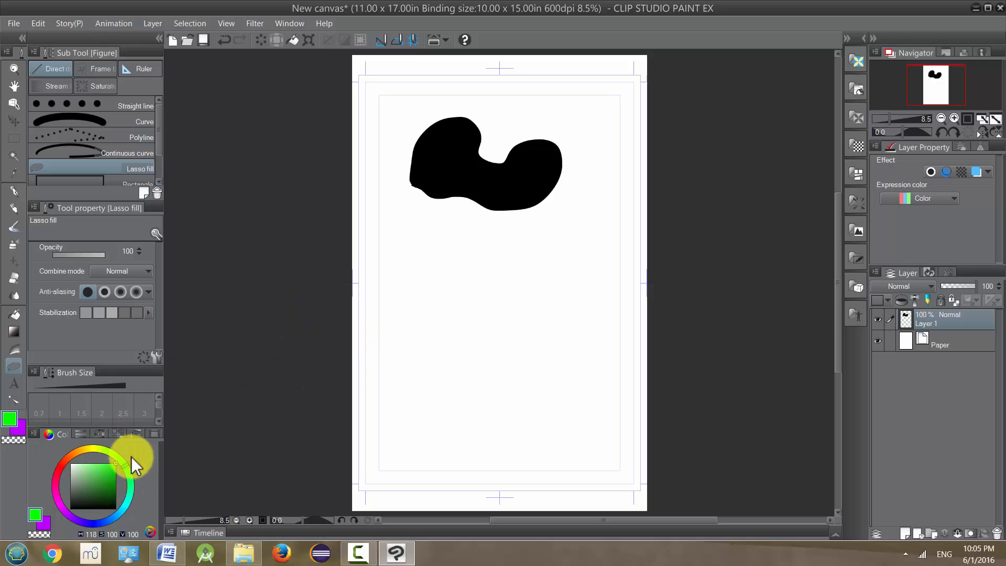
Step: Lasso-fill a green mushroom shape, a green leaf over the black blob, and a green triangle at left
mouse_move(546, 260)
left_mouse_down()
mouse_move(566, 312)
mouse_move(588, 289)
left_mouse_up()
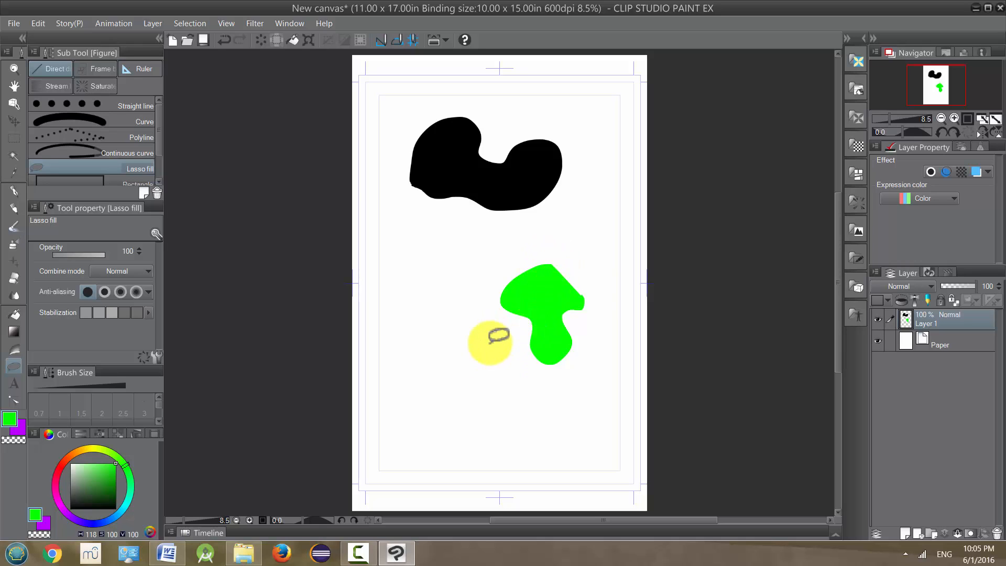
left_click_drag(504, 133, 523, 200)
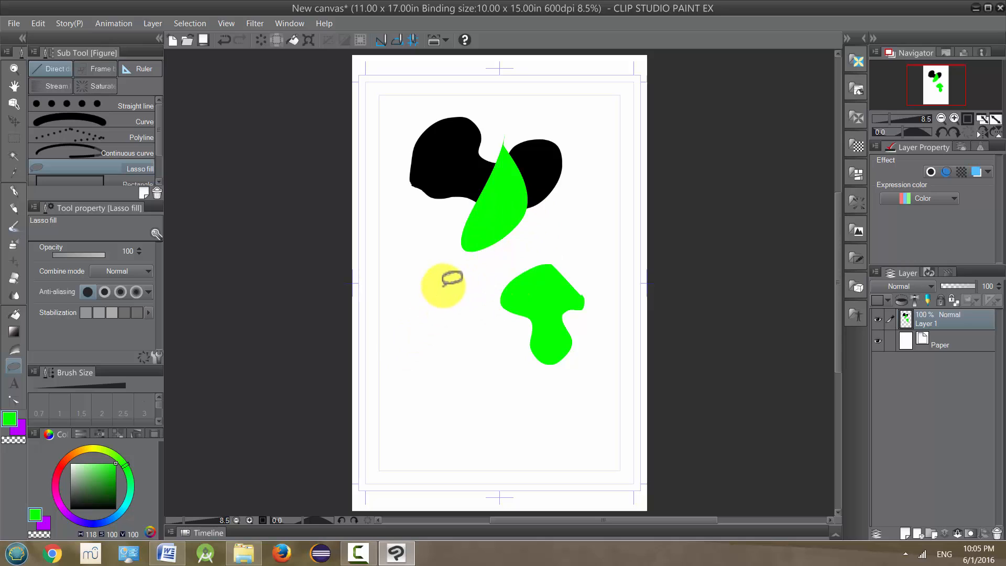
left_click_drag(447, 287, 475, 346)
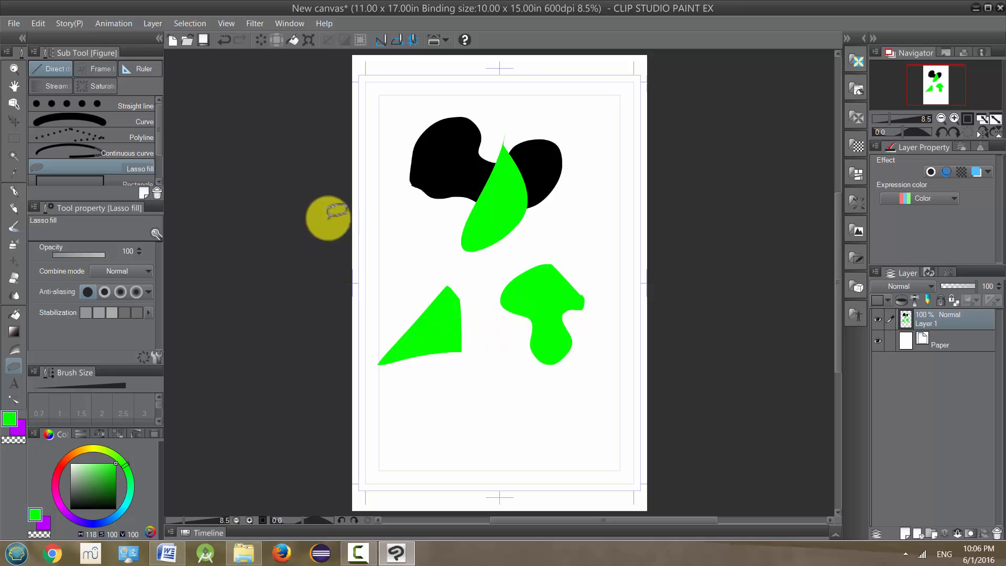
scroll(157, 146, "down", 2)
Step: Switch to the Rectangle sub tool, set colour to black, and draw a thin rectangle near the bottom
left_click(145, 154)
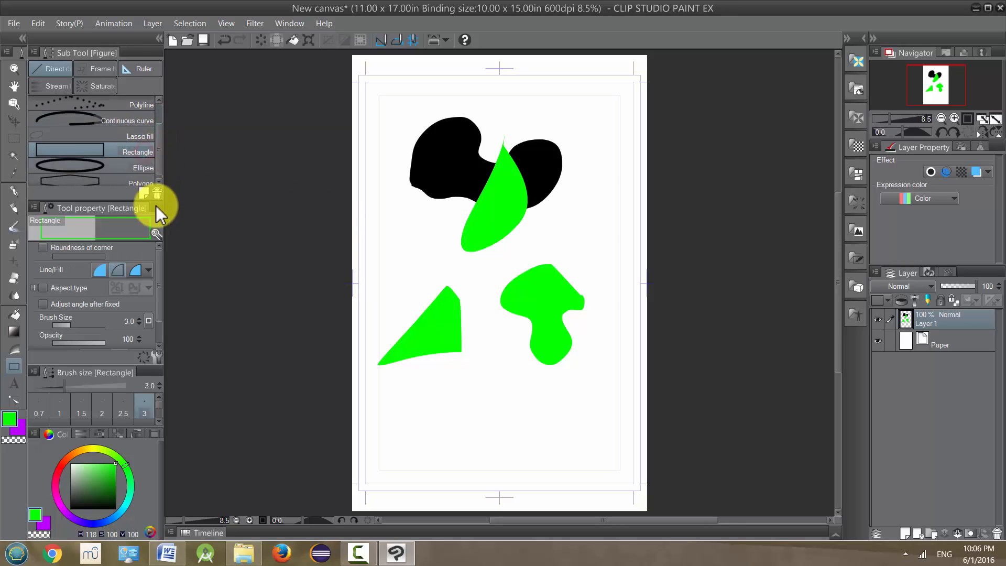
left_click_drag(101, 484, 115, 509)
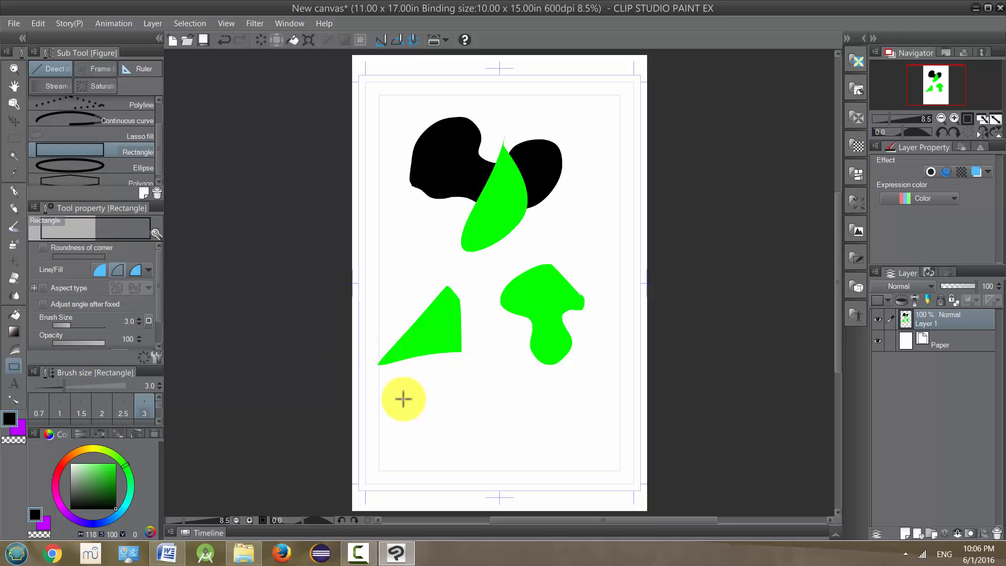
mouse_move(396, 388)
left_mouse_down()
mouse_move(451, 436)
mouse_move(539, 441)
left_mouse_up()
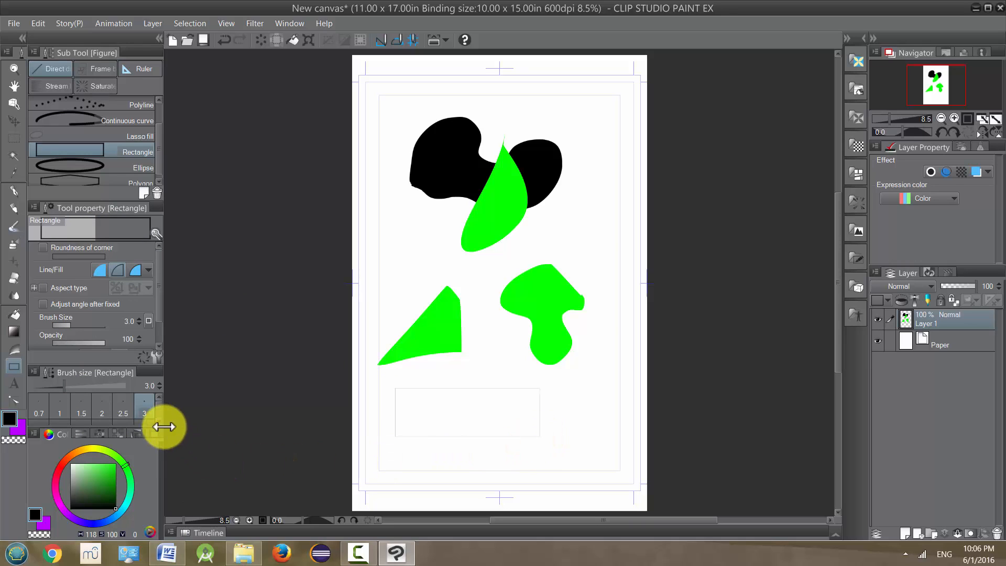
Step: Raise Brush Size to 78.7 and draw a thick wide rectangle at the bottom and a tall narrow one at left
left_click_drag(73, 320, 94, 322)
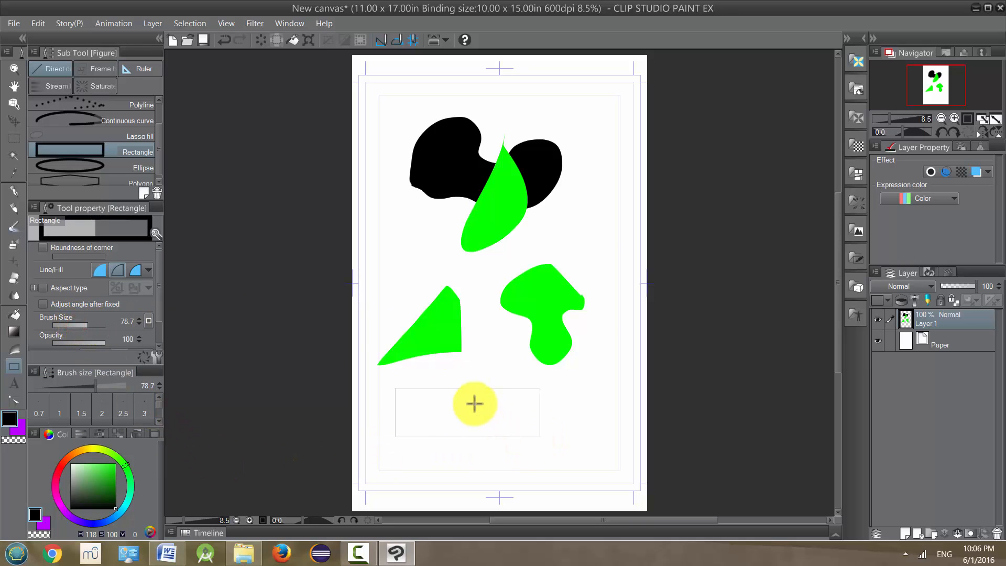
left_click_drag(460, 368, 574, 450)
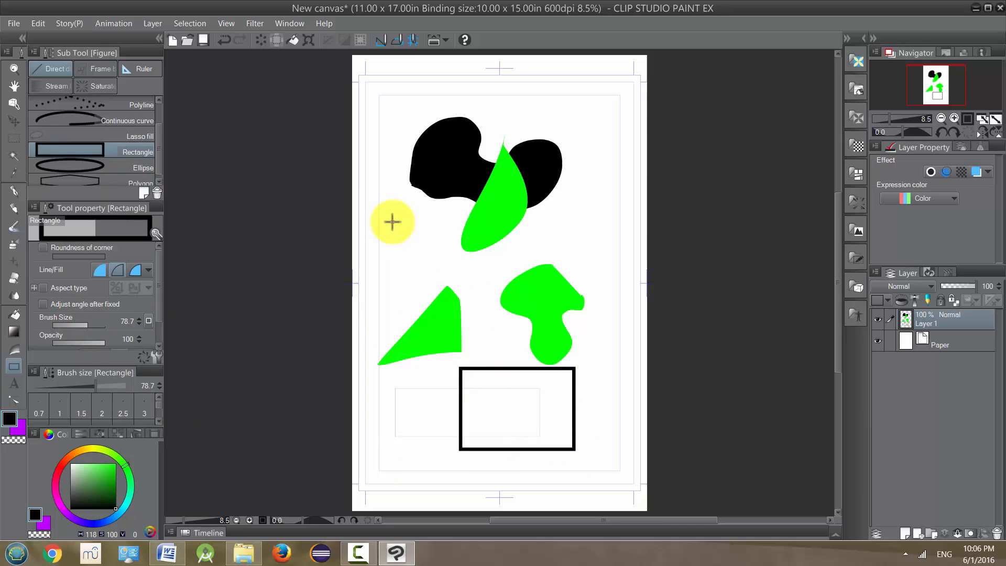
left_click_drag(390, 220, 427, 297)
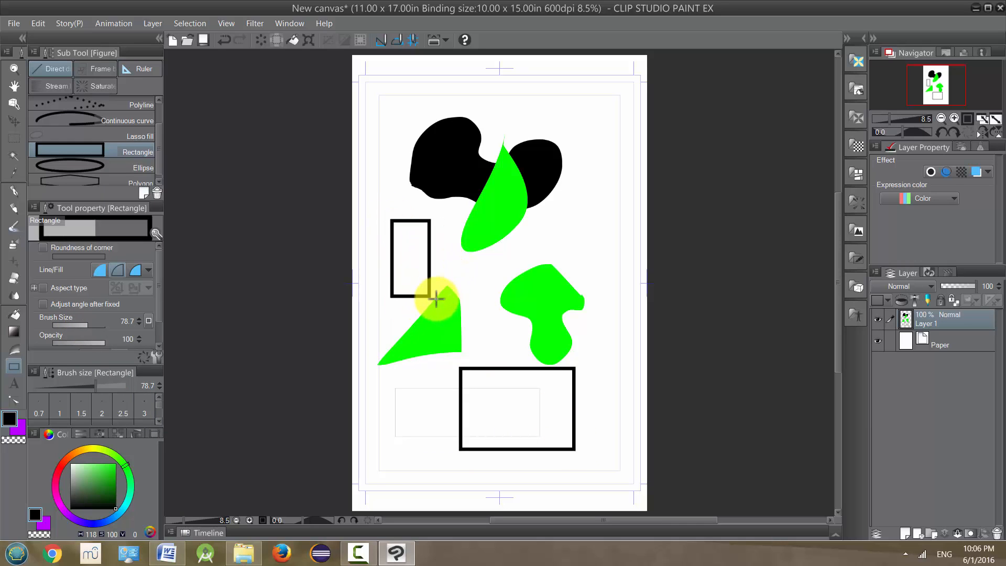
Step: Enable a fixed aspect ratio and draw a large square over the top shapes
left_click(44, 289)
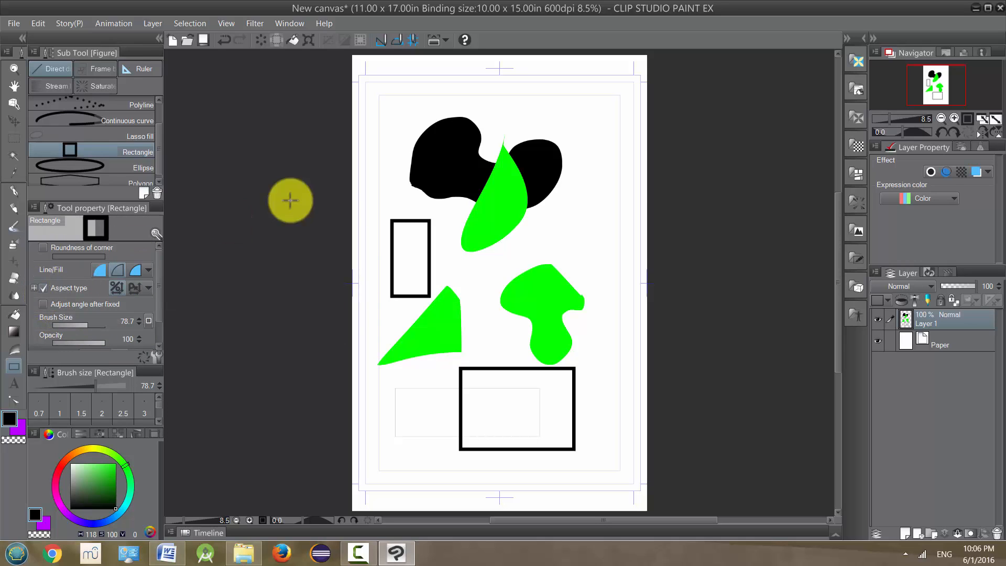
left_click_drag(373, 99, 555, 356)
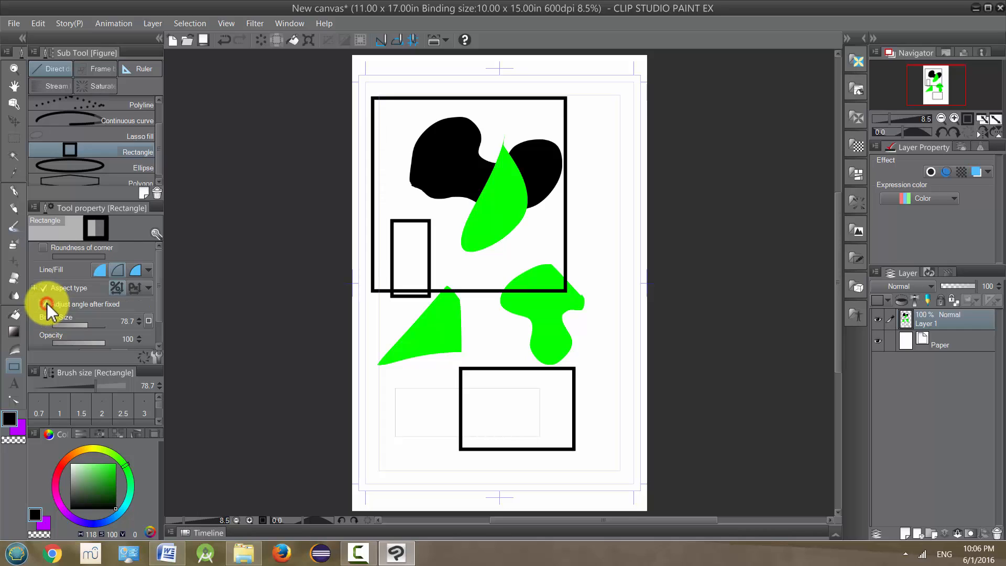
left_click(148, 288)
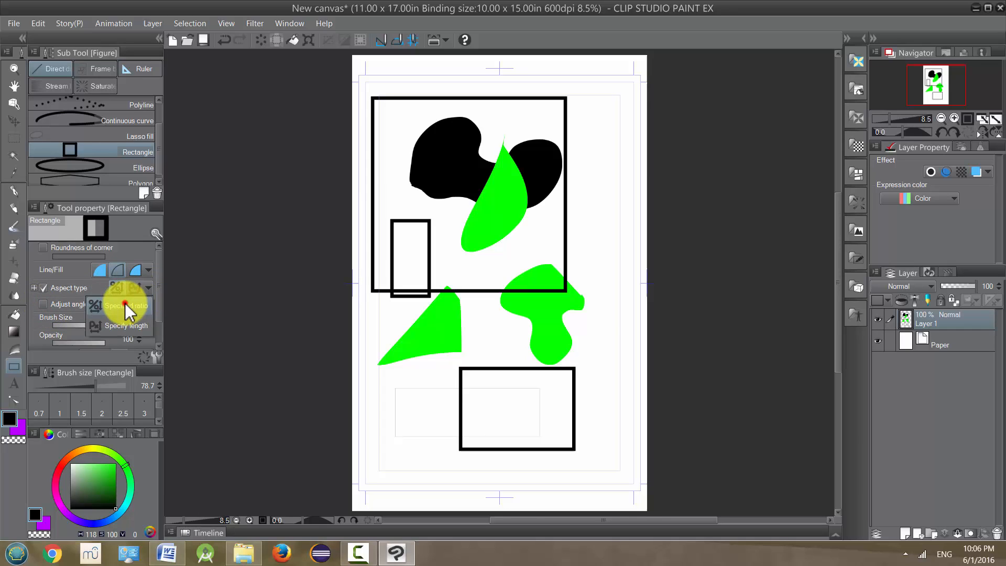
left_click(125, 302)
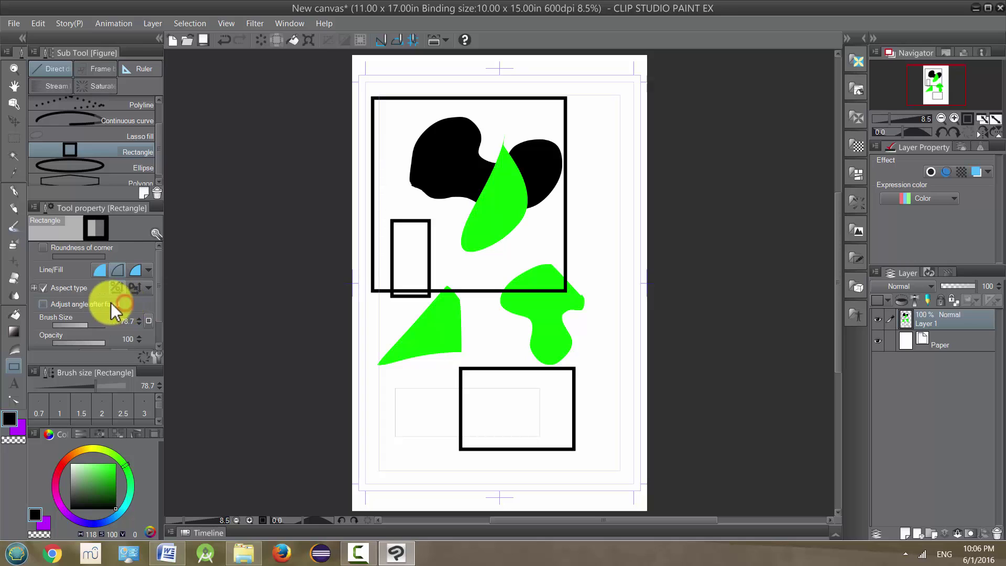
Step: Set the width ratio to 2.0 and draw two wide thick rectangles near the page bottom
left_click(34, 290)
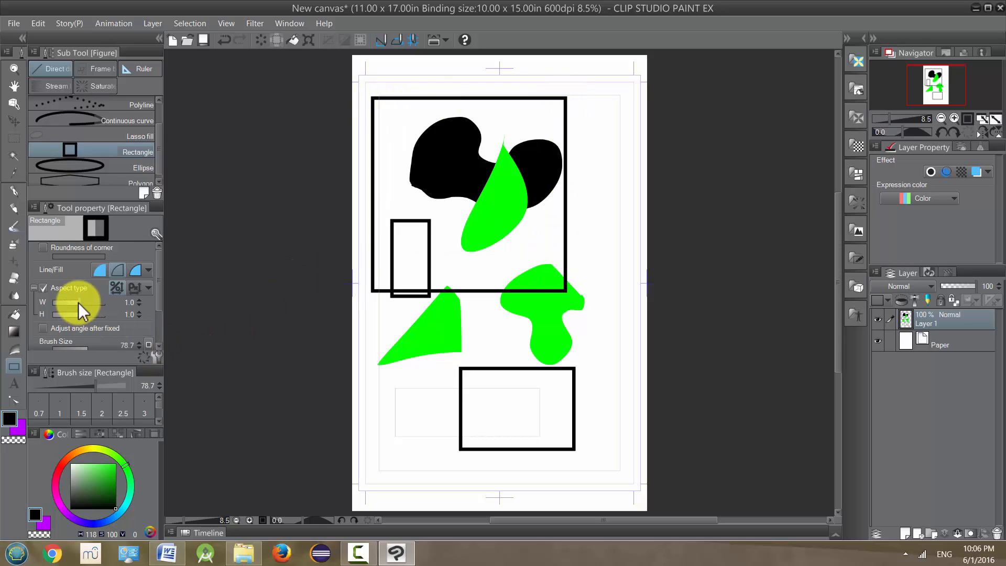
left_click(139, 299)
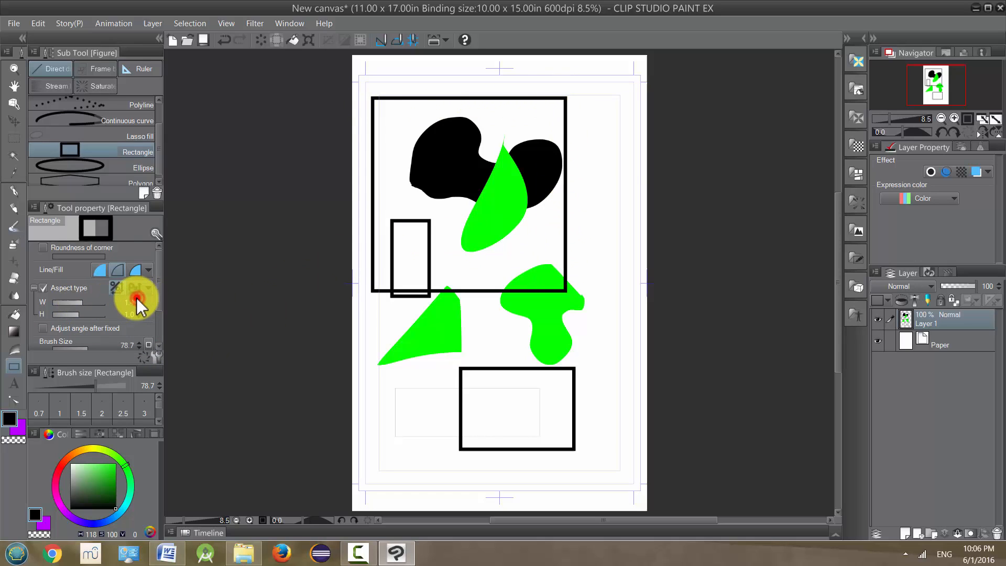
left_click(138, 298)
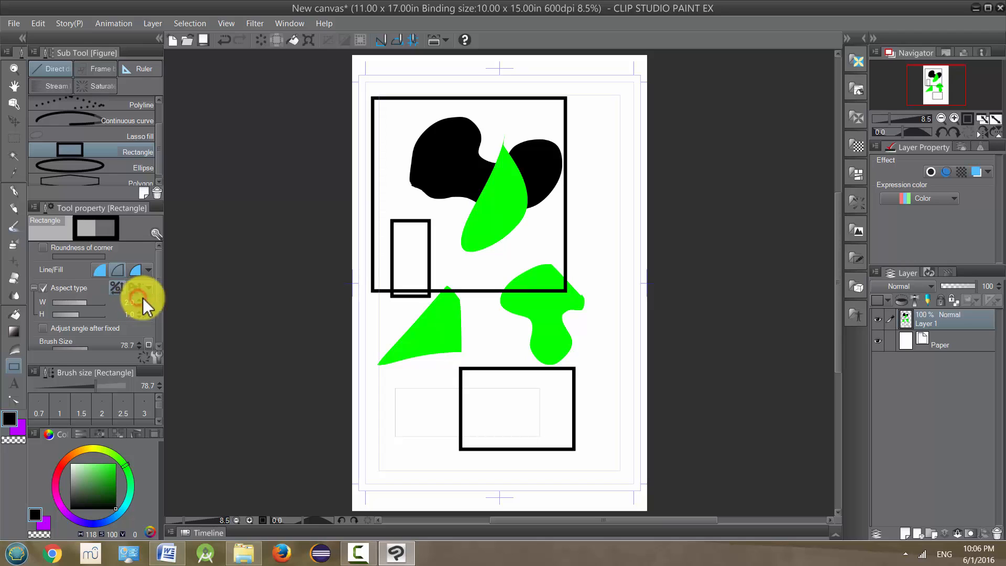
mouse_move(381, 315)
left_mouse_down()
mouse_move(425, 361)
mouse_move(454, 348)
left_mouse_up()
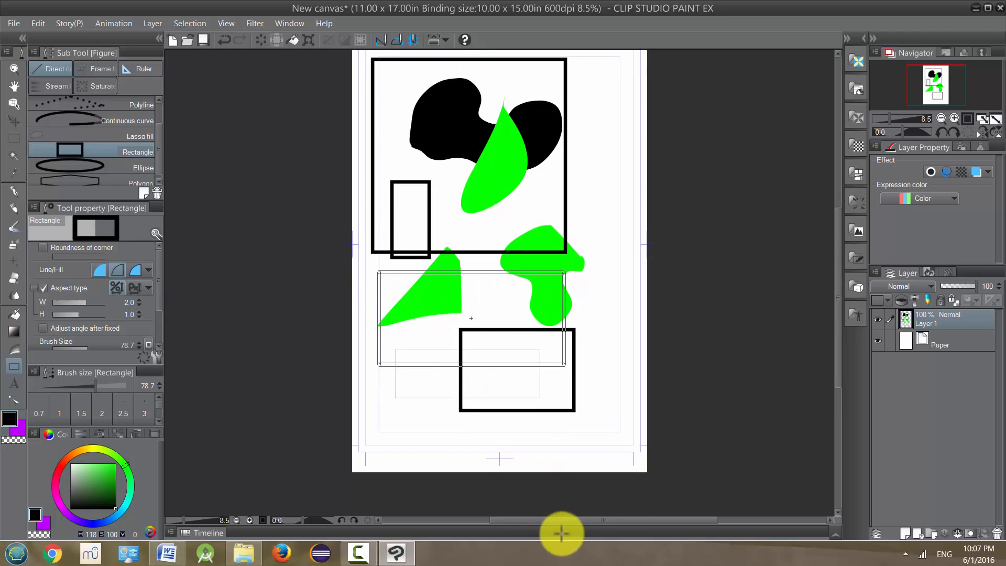
scroll(500, 473, "down", 3)
key("Return")
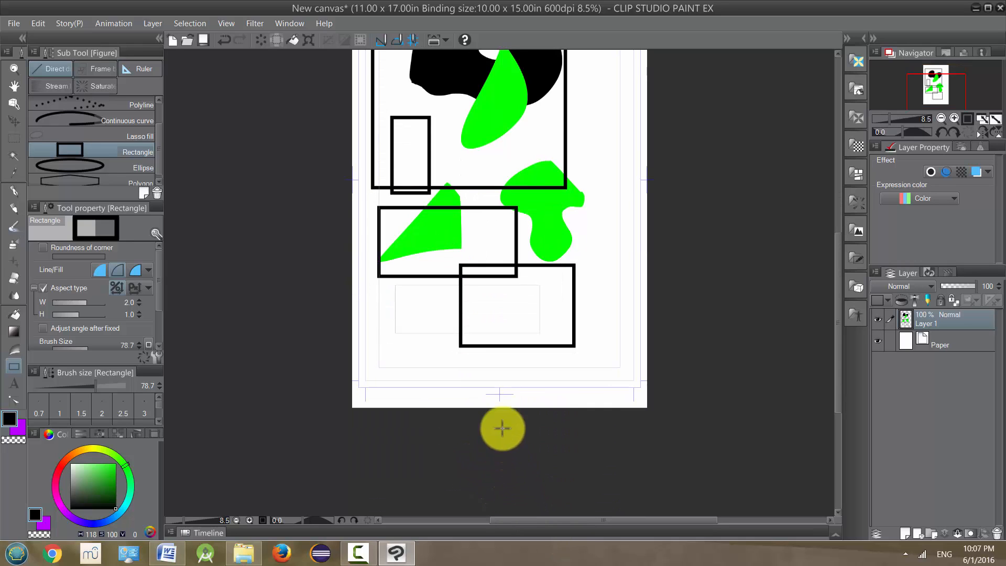
mouse_move(415, 295)
left_mouse_down()
mouse_move(416, 340)
mouse_move(509, 434)
left_mouse_up()
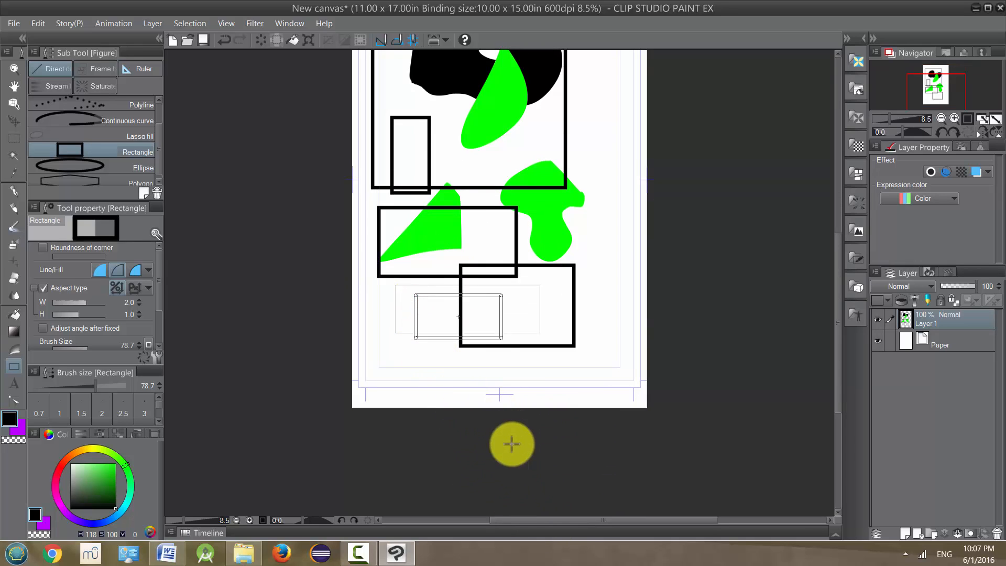
key("Return")
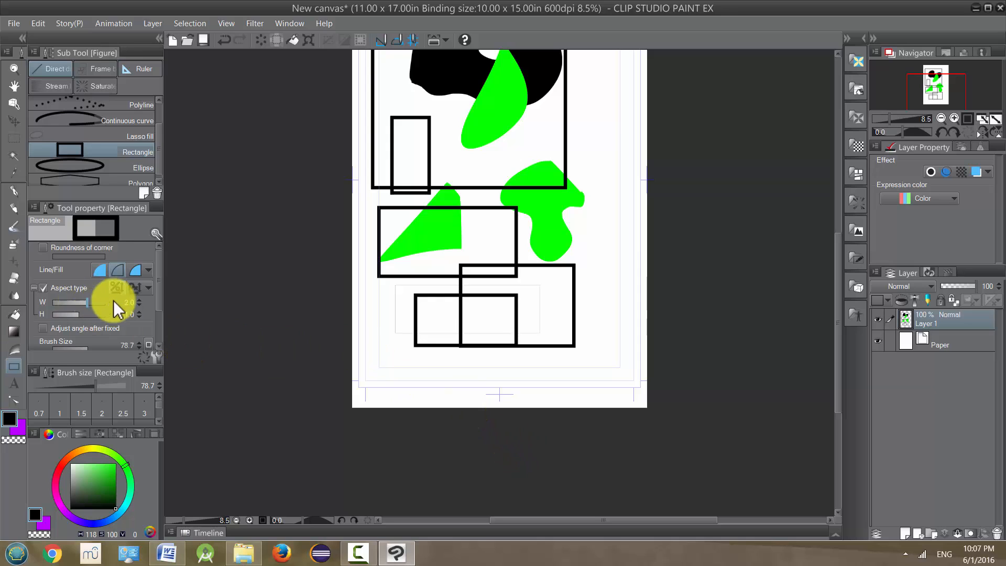
Step: Keep Aspect type as Specified ratio and lower the width ratio to 1.9
left_click(148, 289)
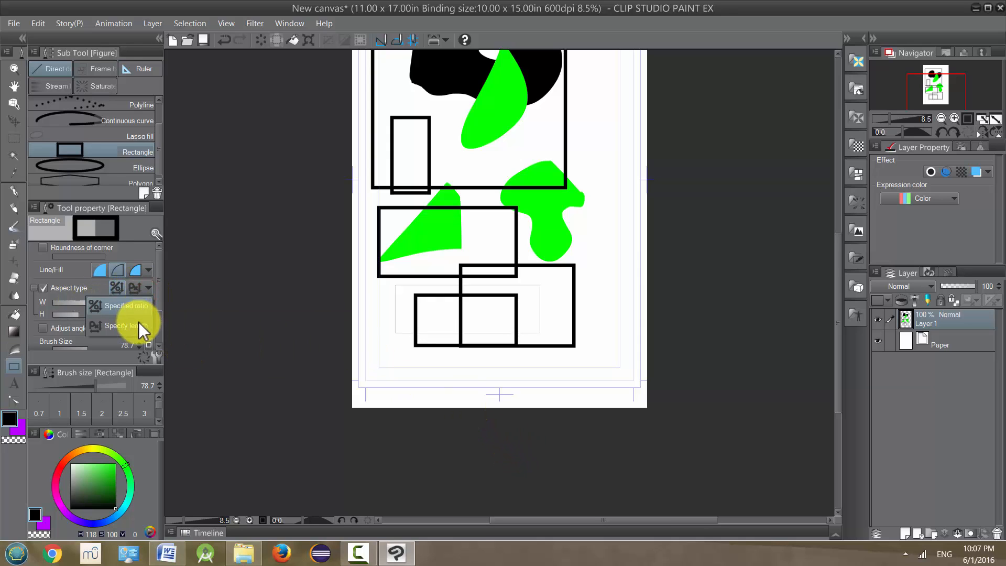
left_click(138, 306)
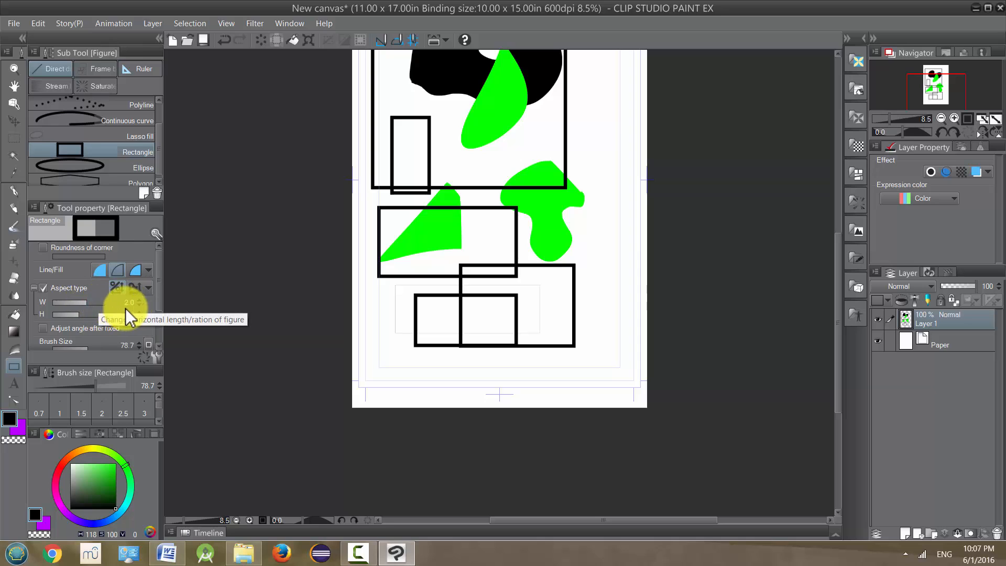
left_click(138, 306)
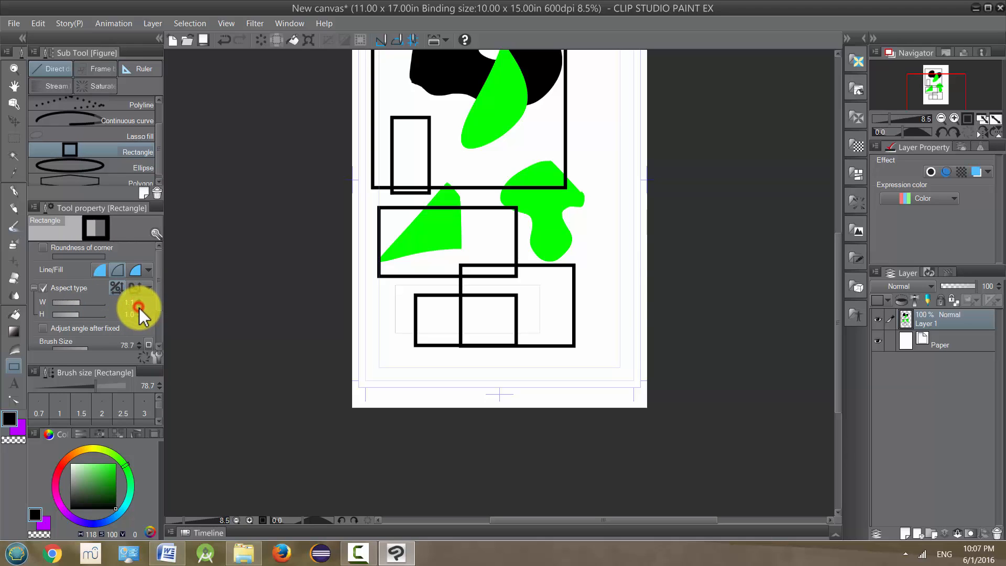
Step: Turn off the fixed ratio, clear the layer and draw one thick rectangle rotated into a diamond
left_click(44, 287)
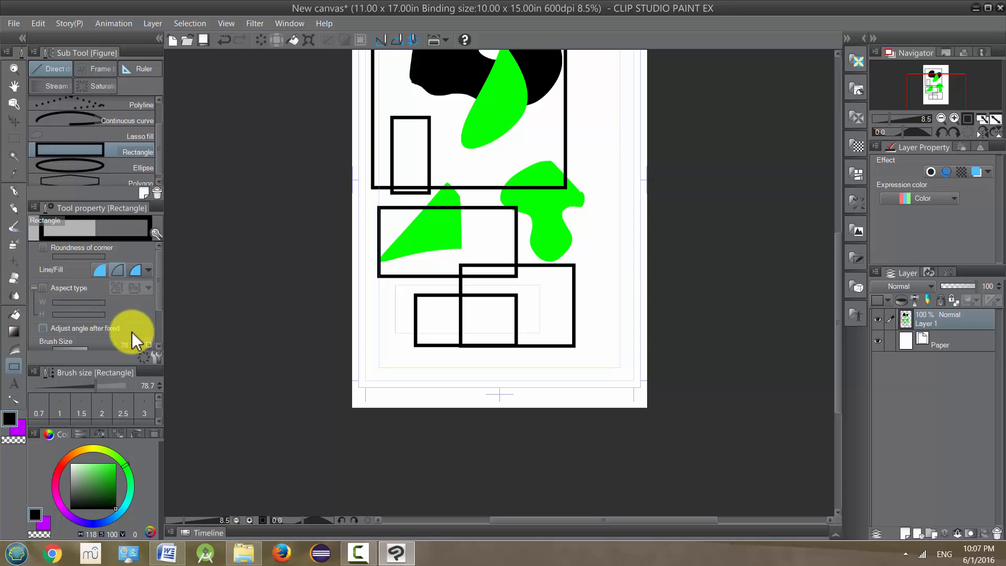
scroll(157, 314, "down", 3)
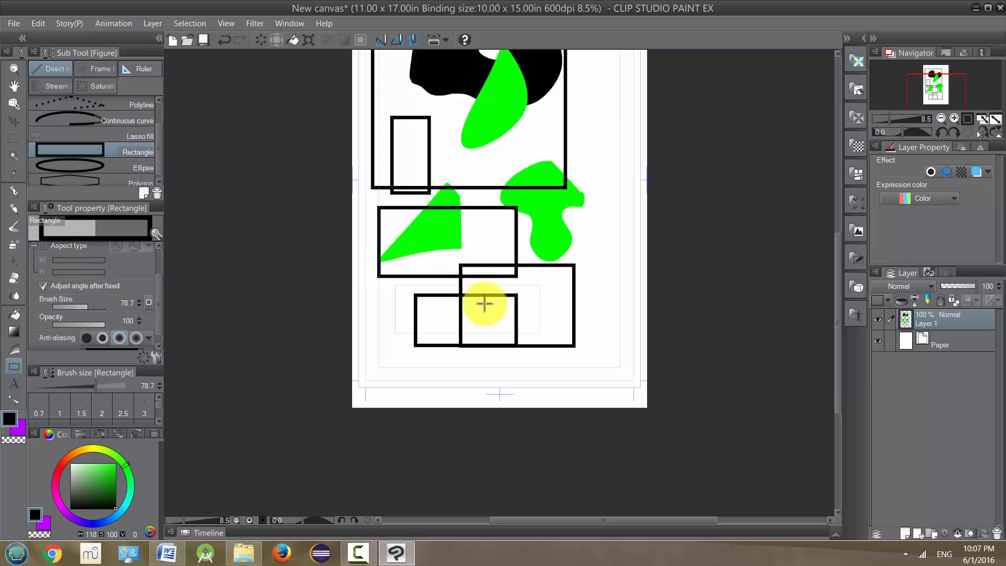
scroll(484, 304, "up", 3)
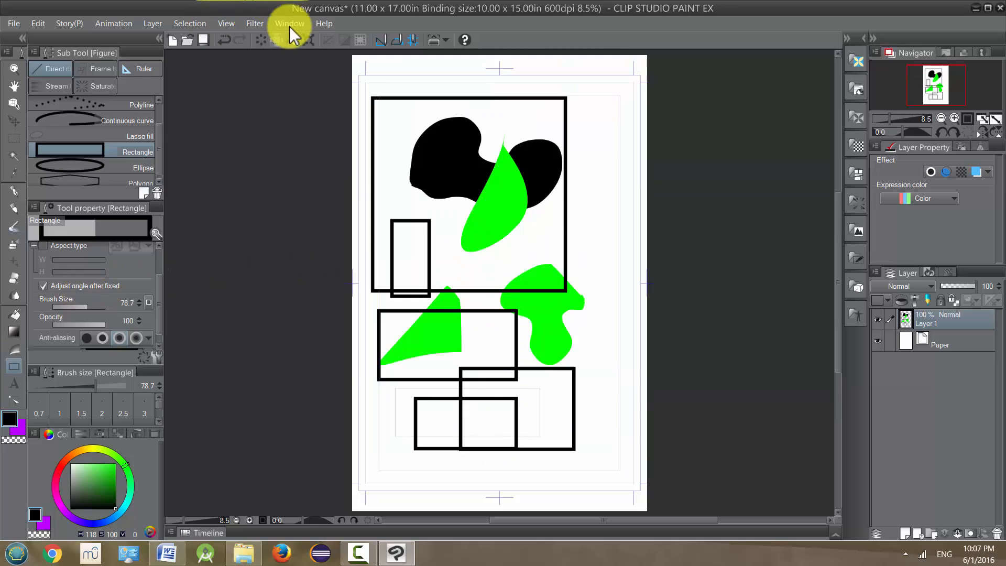
left_click(268, 42)
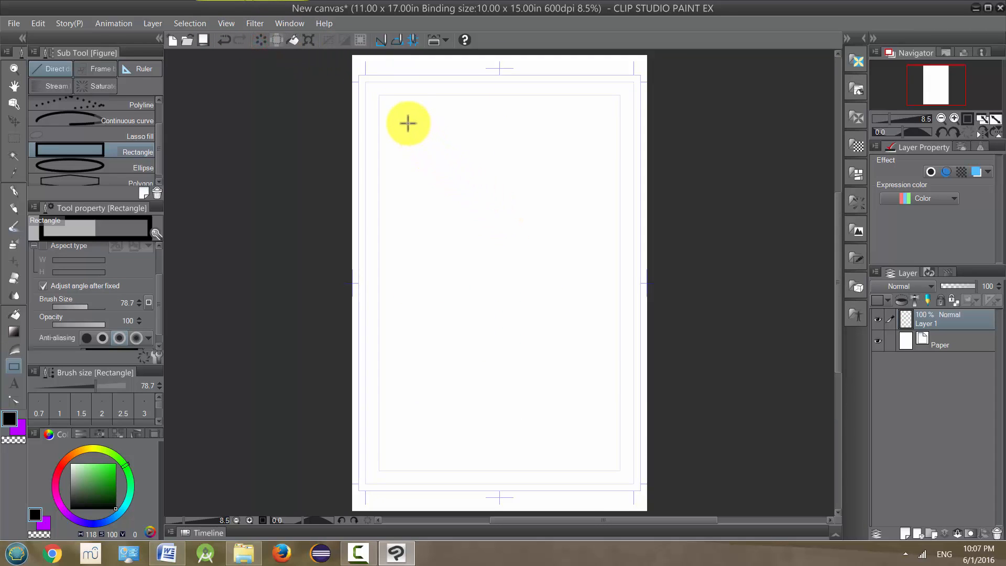
mouse_move(403, 119)
left_mouse_down()
mouse_move(411, 140)
mouse_move(579, 256)
left_mouse_up()
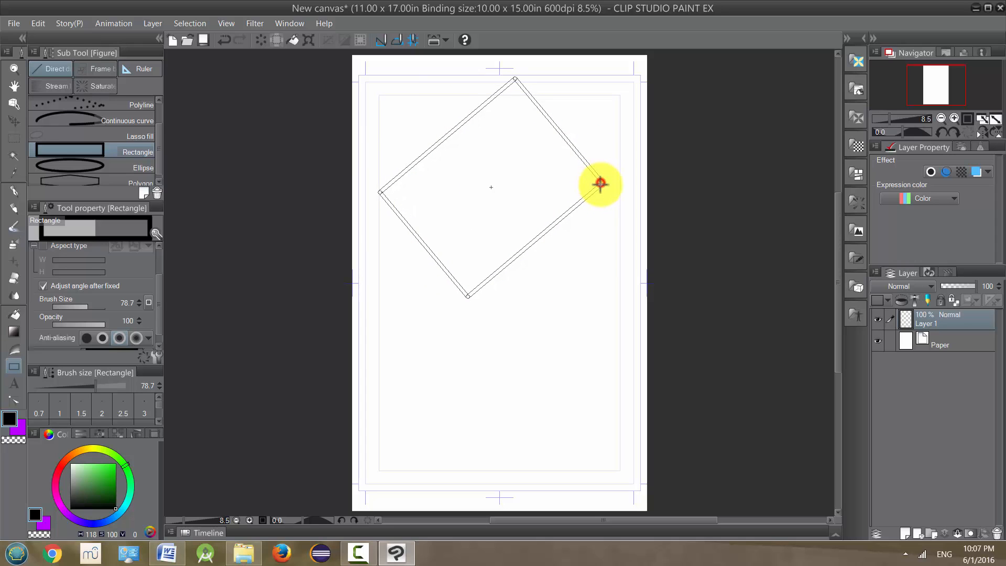
left_click(600, 185)
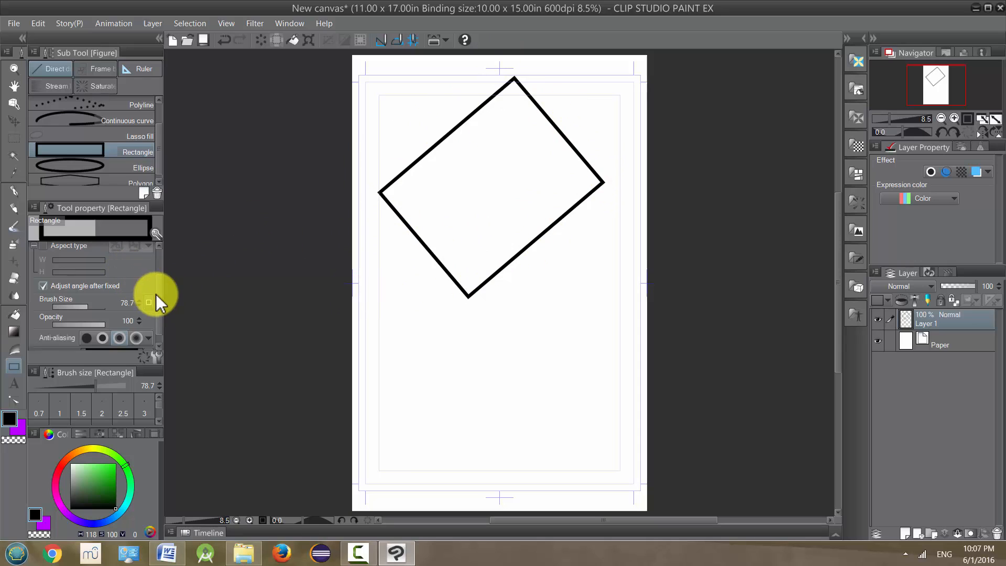
mouse_move(158, 297)
left_mouse_down()
mouse_move(158, 313)
mouse_move(159, 258)
left_mouse_up()
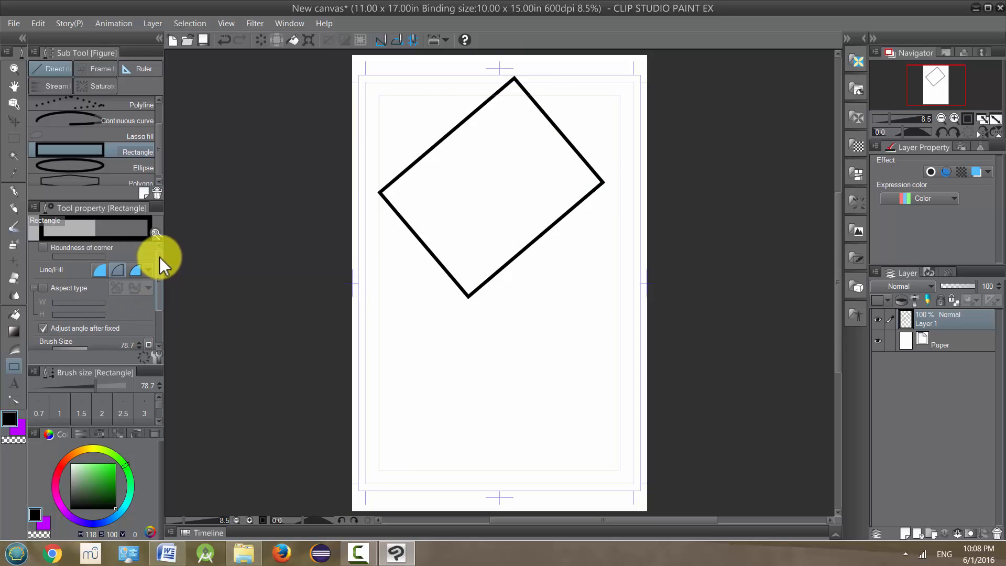
Step: Draw a thin circle below the diamond, enable Adjust angle after fixed and start an oval inside it
left_click(123, 168)
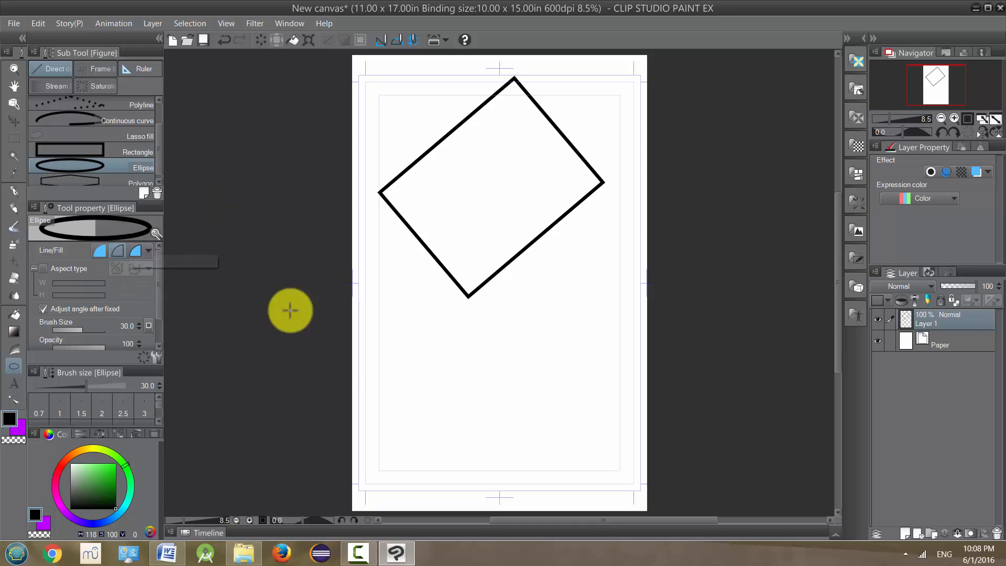
mouse_move(386, 293)
left_mouse_down()
mouse_move(584, 407)
mouse_move(486, 365)
mouse_move(423, 374)
mouse_move(534, 279)
mouse_move(598, 364)
mouse_move(552, 425)
left_mouse_up()
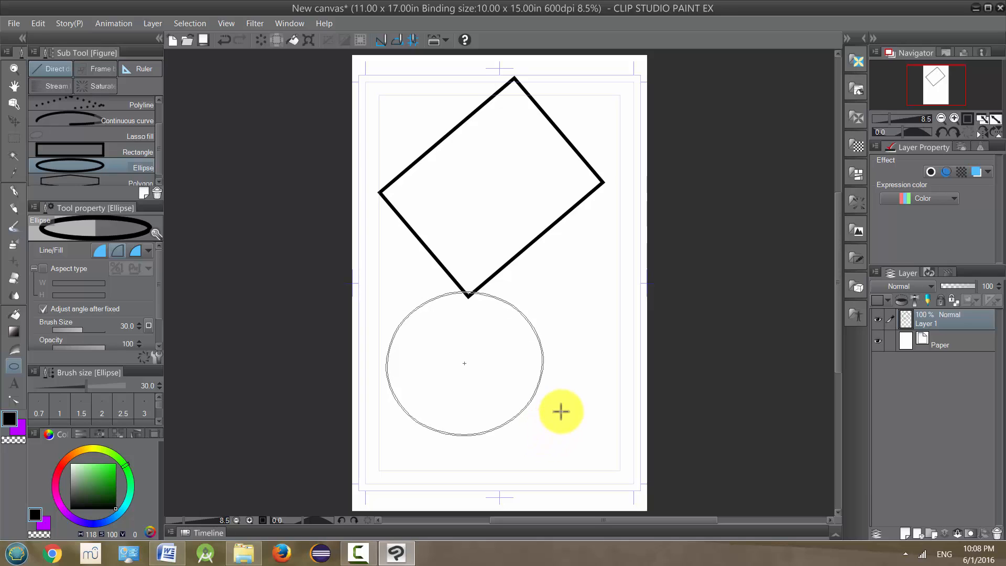
left_click(561, 413)
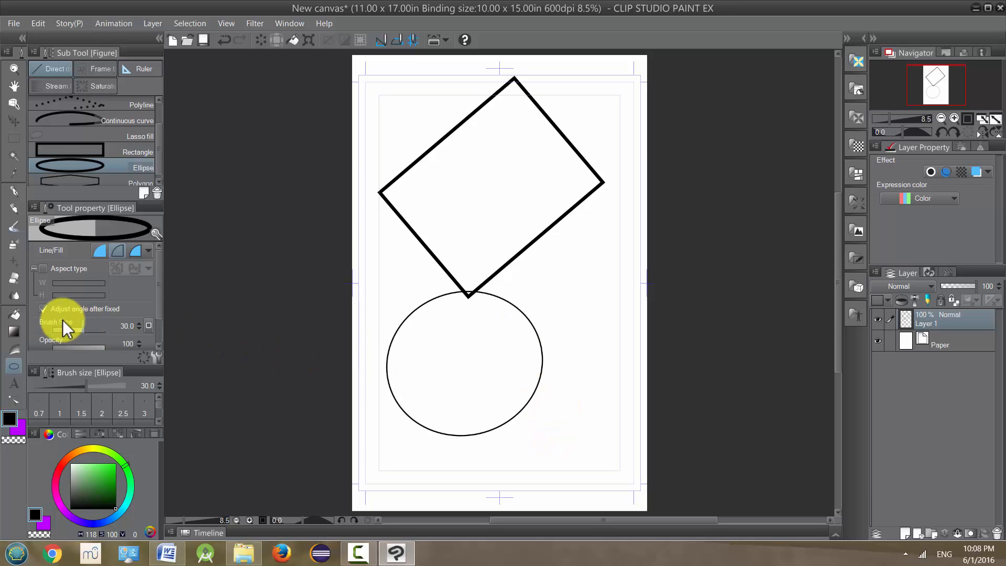
left_click(44, 309)
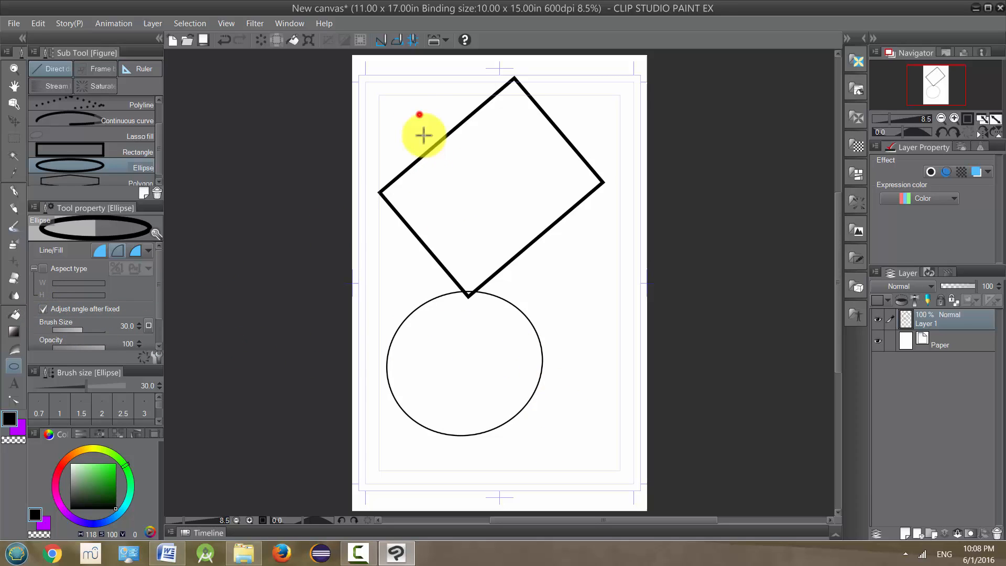
left_click_drag(420, 114, 487, 226)
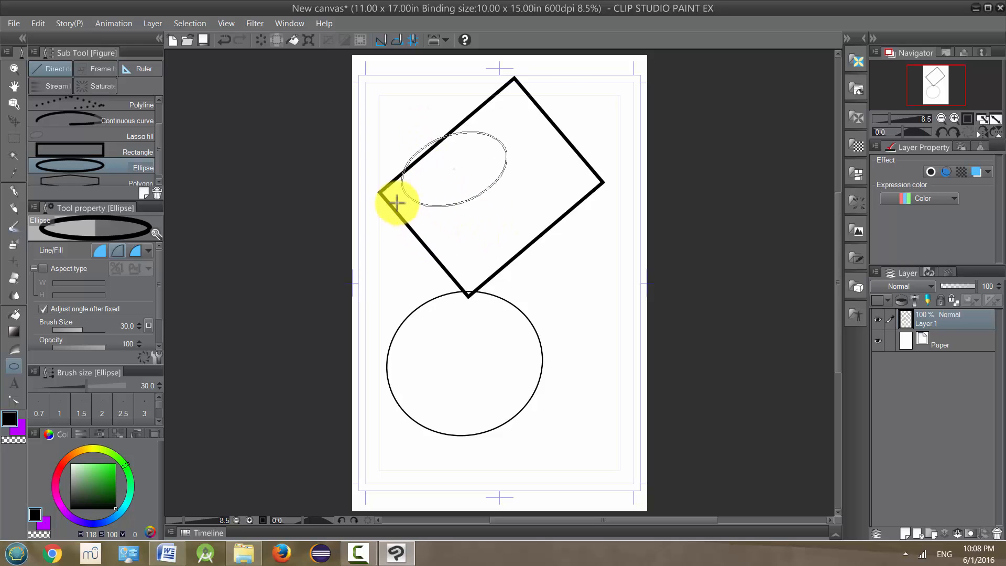
Step: Fix the oval upright inside the diamond, then with Aspect type on draw a perfect circle over its lower corner
left_click(425, 101)
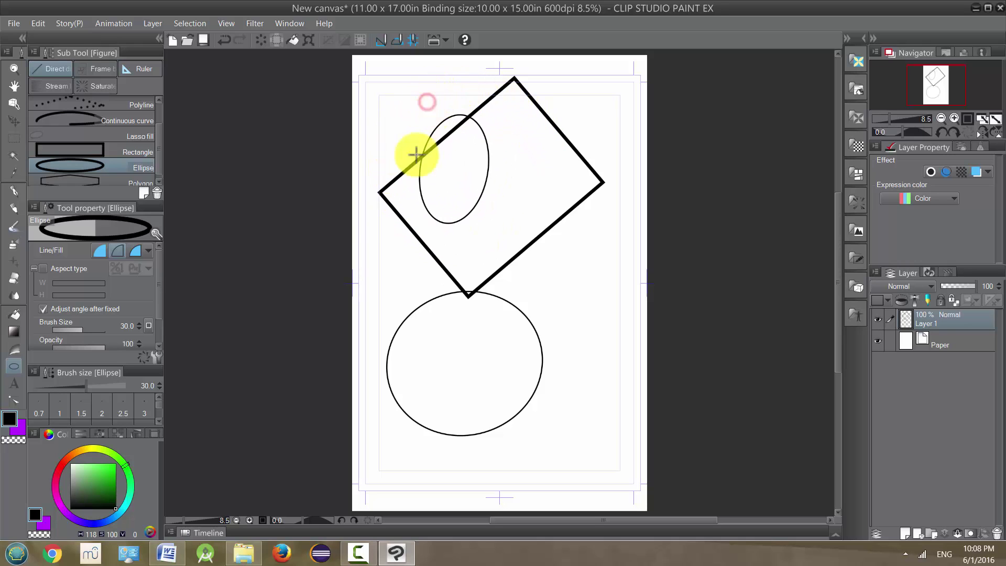
left_click(44, 269)
mouse_move(389, 224)
left_mouse_down()
mouse_move(616, 447)
mouse_move(532, 363)
left_mouse_up()
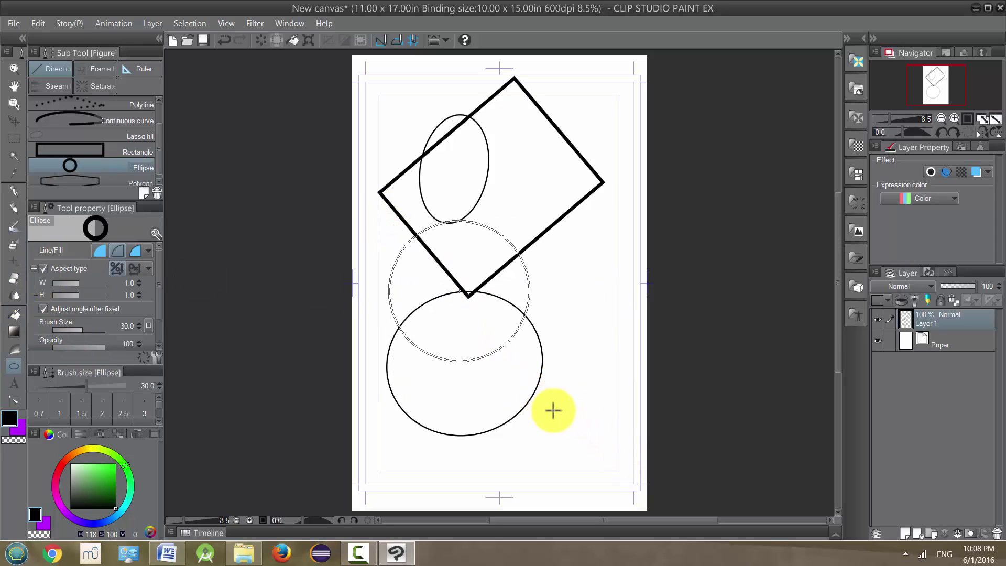
left_click(435, 374)
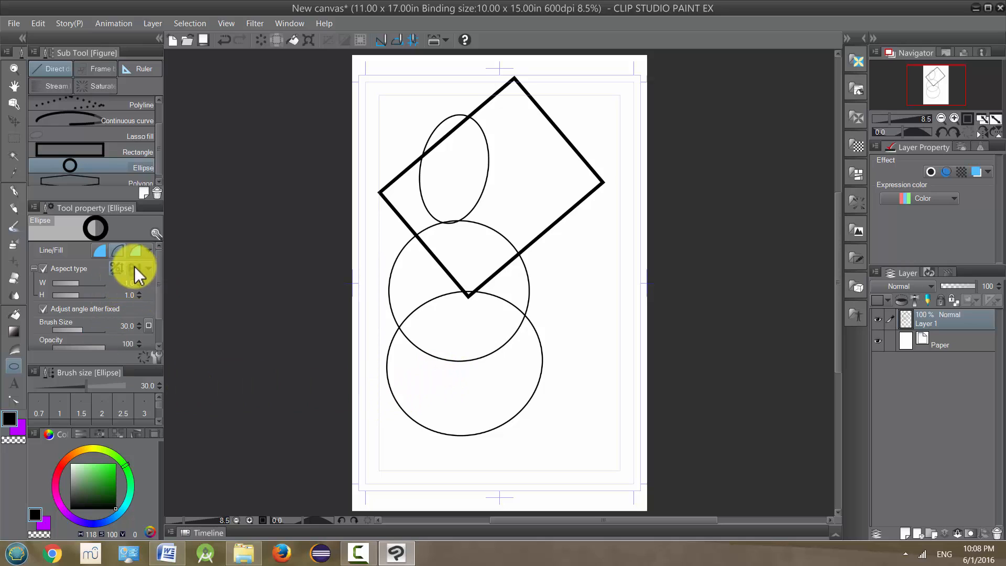
left_click_drag(157, 283, 162, 322)
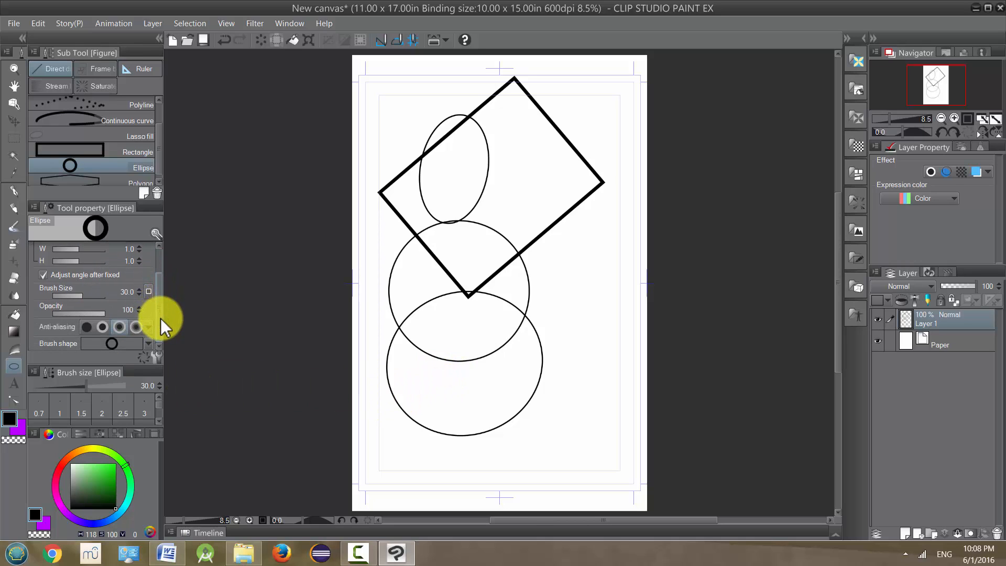
Step: Check the Brush shape list without changing it and move on to another figure sub tool
left_click(149, 344)
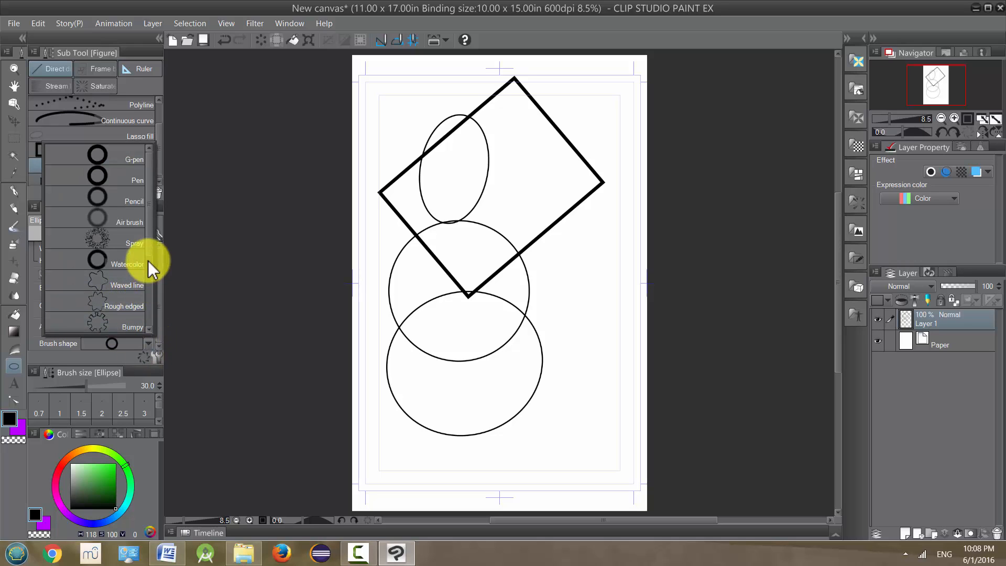
left_click(158, 334)
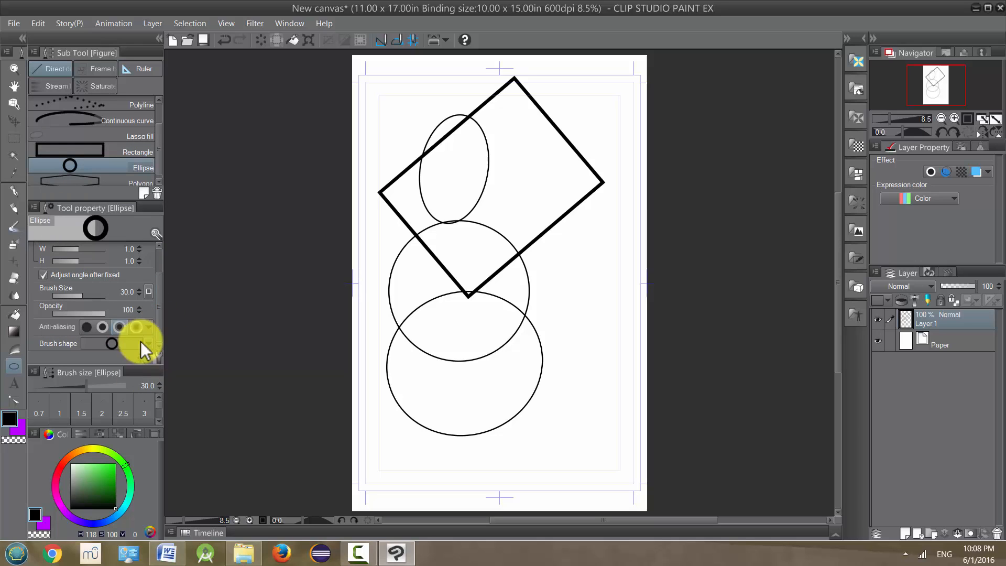
left_click(158, 148)
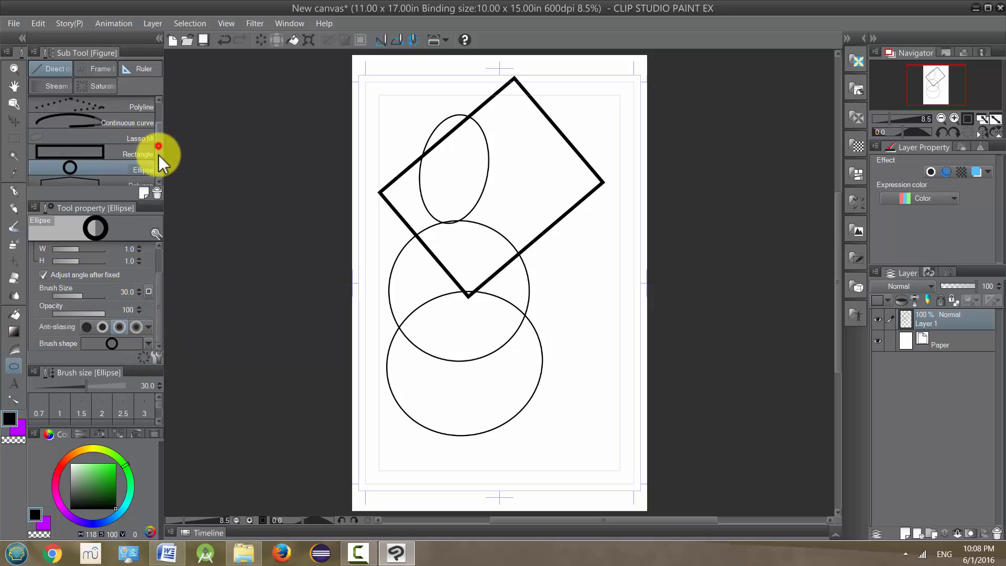
left_click_drag(160, 160, 160, 188)
Step: With the Polygon sub tool, try 3 then 32 vertexes, draw a near-circular polygon and undo it
left_click(109, 180)
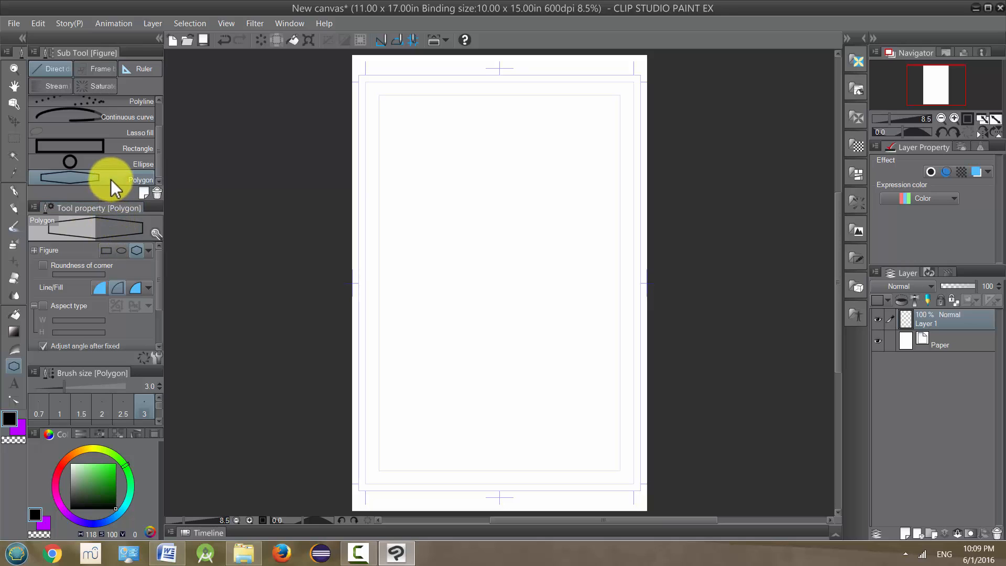
left_click(36, 252)
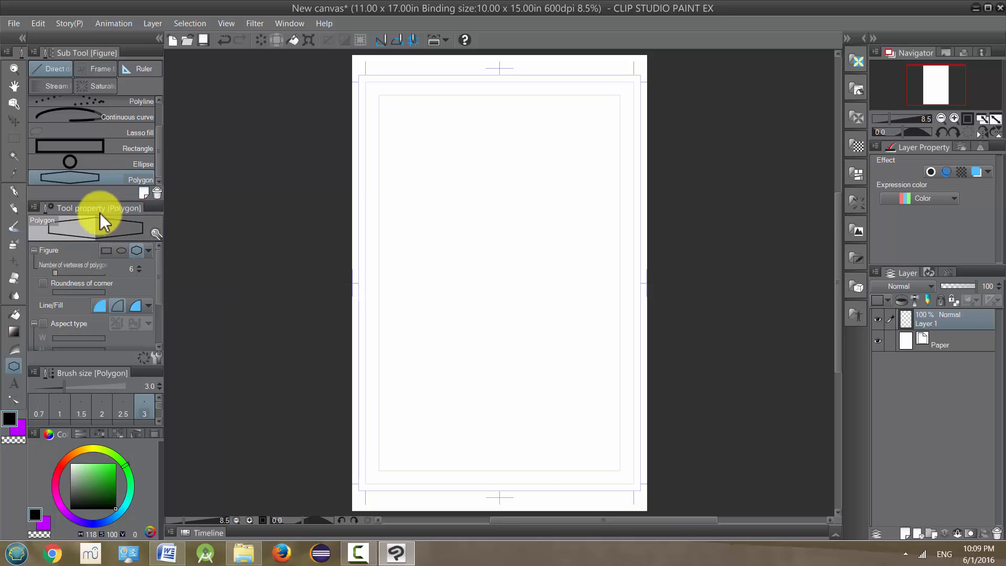
left_click_drag(57, 274, 49, 273)
left_click(66, 269)
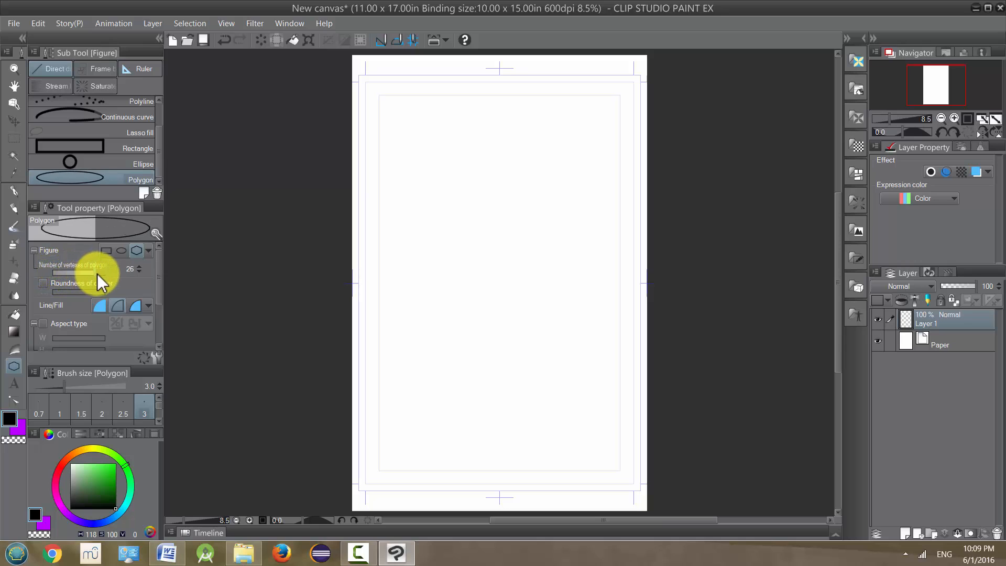
left_click_drag(97, 273, 112, 279)
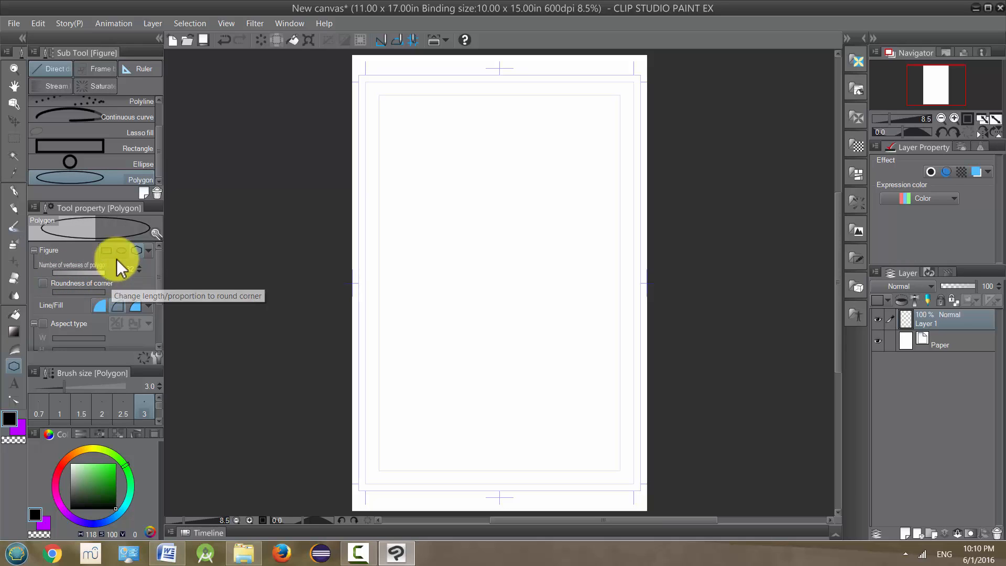
left_click_drag(437, 137, 577, 271)
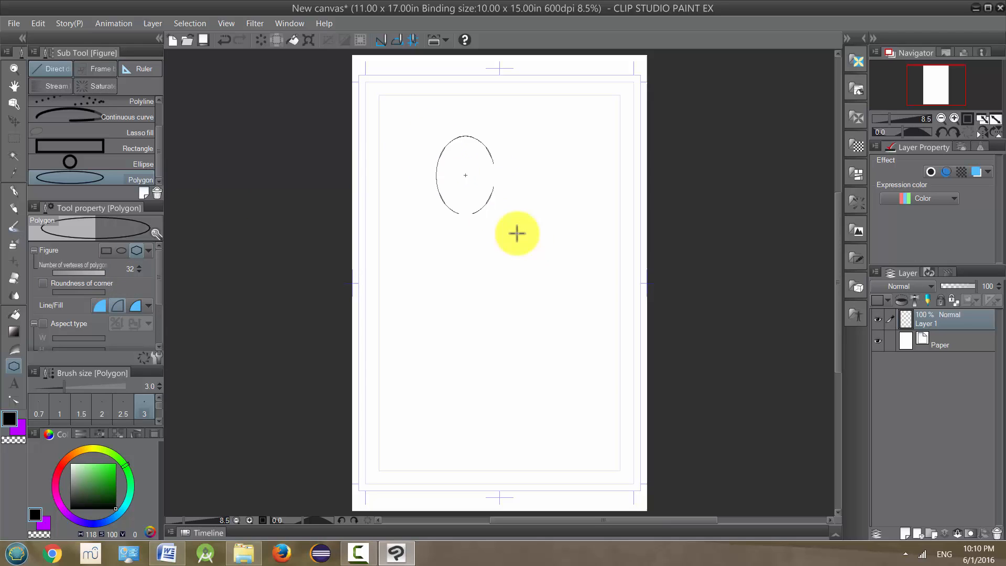
key("ctrl+z")
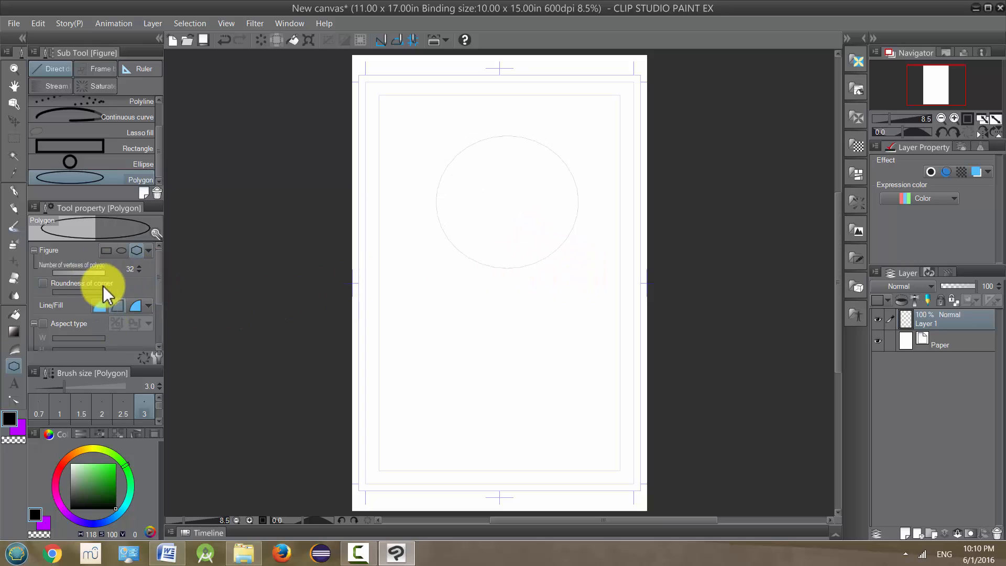
left_click_drag(160, 291, 159, 307)
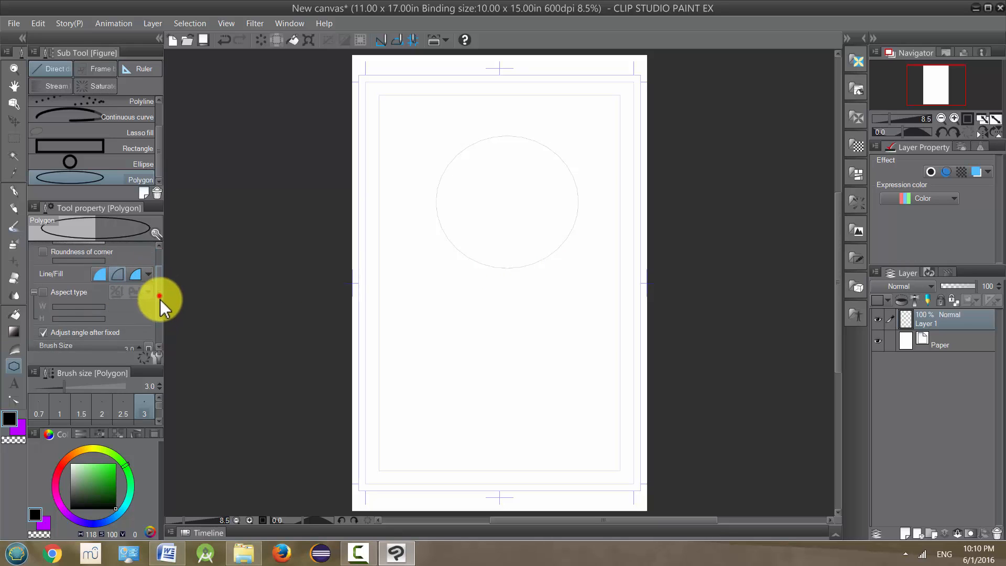
Step: Raise the brush size to about 58.6 and draw a thick 32-sided ellipse across the lower half
left_click(86, 311)
left_click_drag(81, 312, 128, 311)
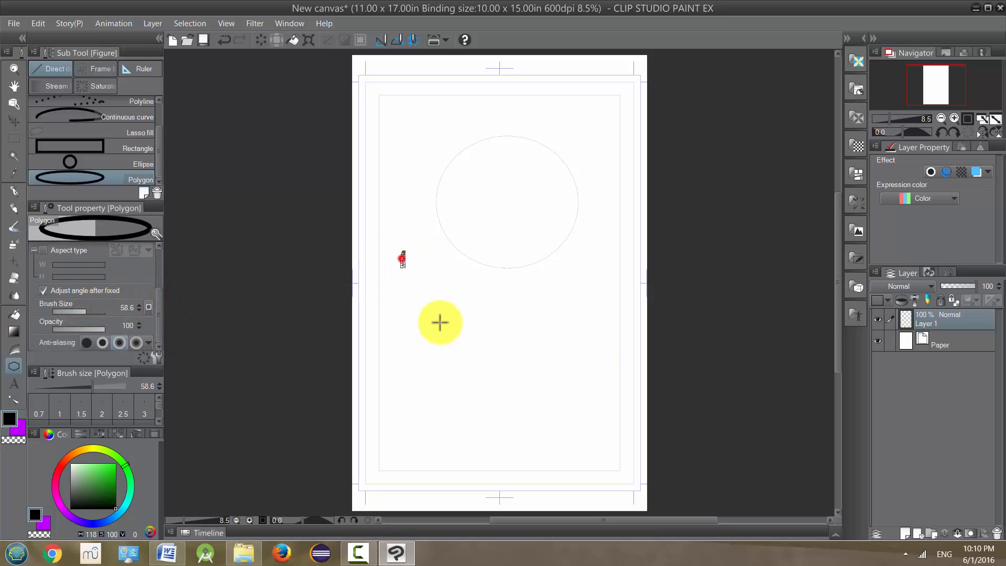
left_click_drag(400, 258, 576, 399)
left_click(577, 401)
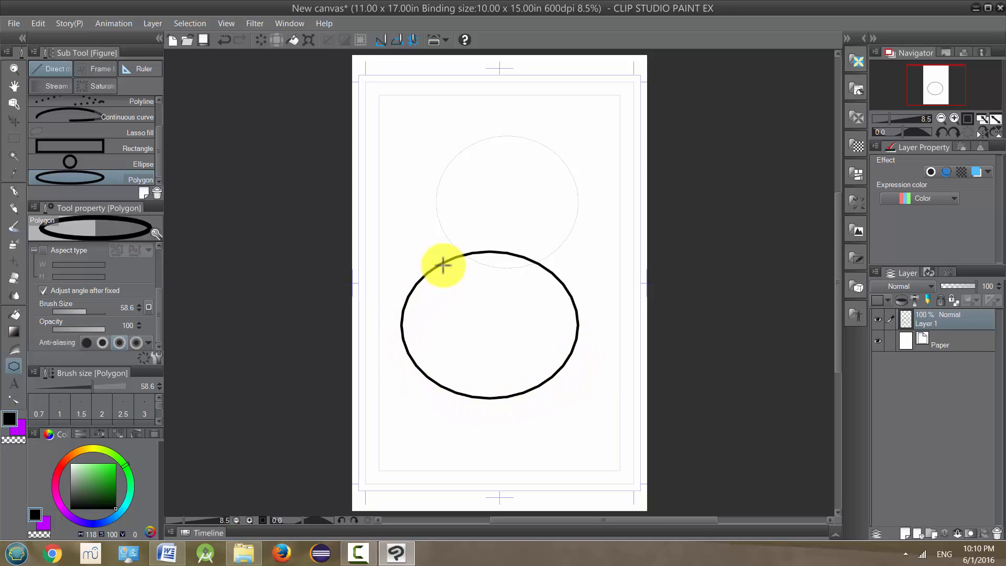
Step: Set 11 vertexes and draw a thick eleven-sided polygon near the top of the page
left_click_drag(159, 301, 158, 259)
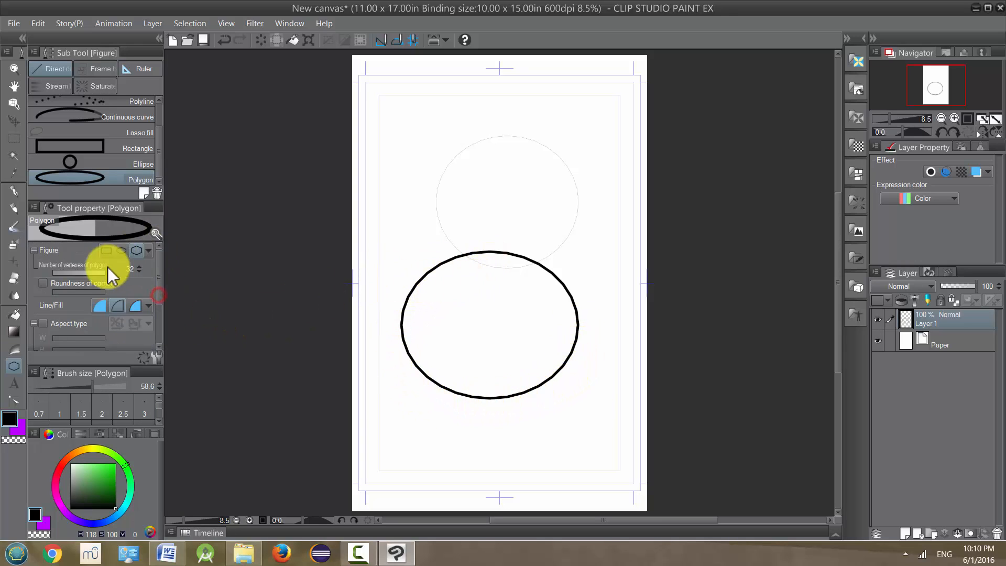
left_click(62, 271)
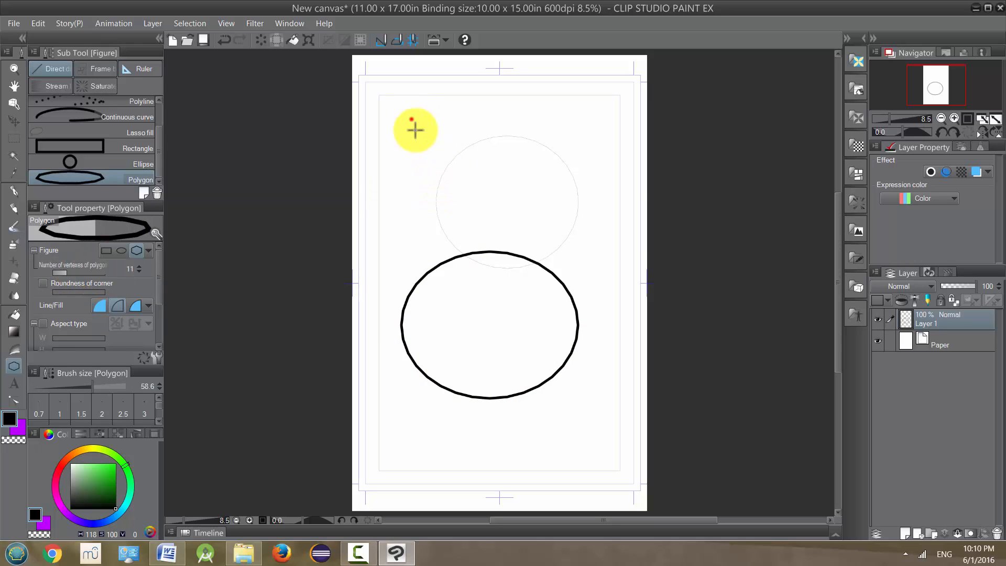
left_click_drag(413, 122, 550, 219)
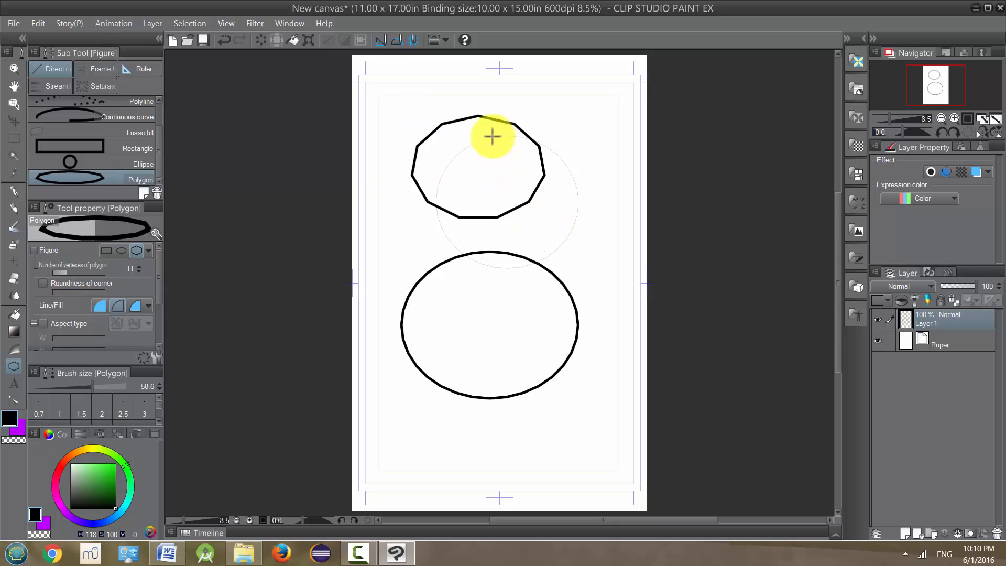
Step: Set 3 vertexes and draw two large overlapping triangles over the ellipse, the second with Aspect type fixed
left_click(62, 271)
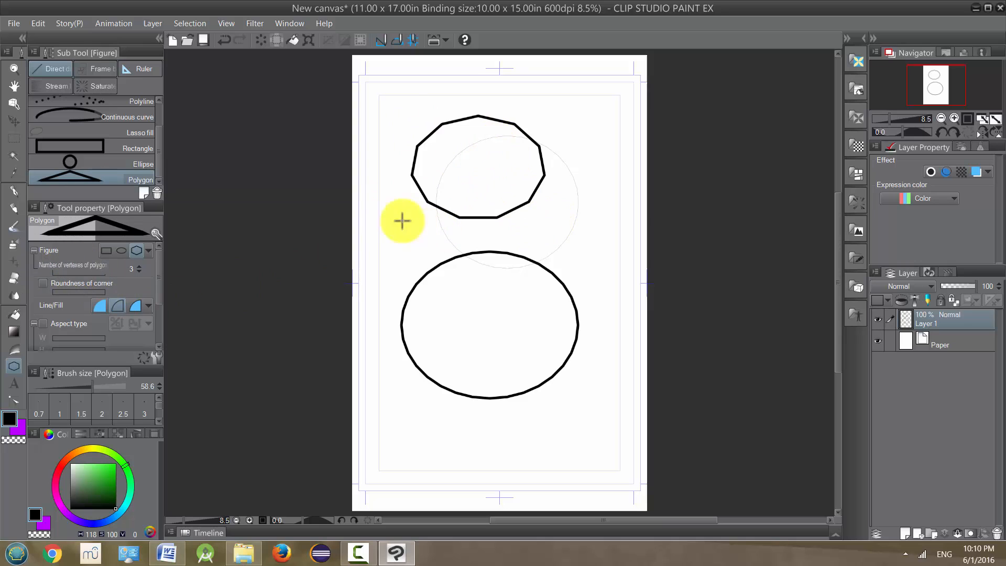
mouse_move(368, 186)
left_mouse_down()
mouse_move(573, 361)
mouse_move(625, 368)
left_mouse_up()
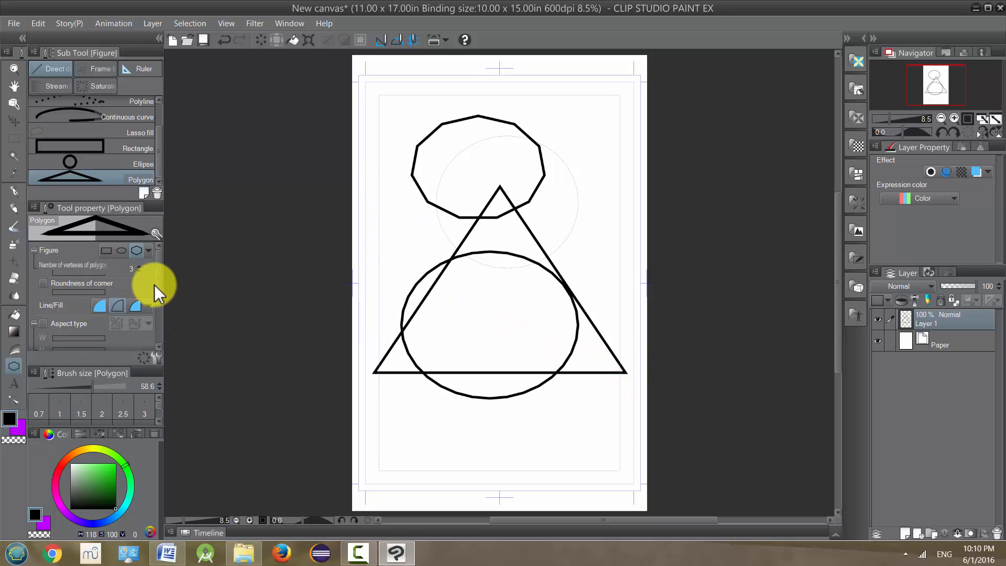
left_click_drag(157, 281, 158, 307)
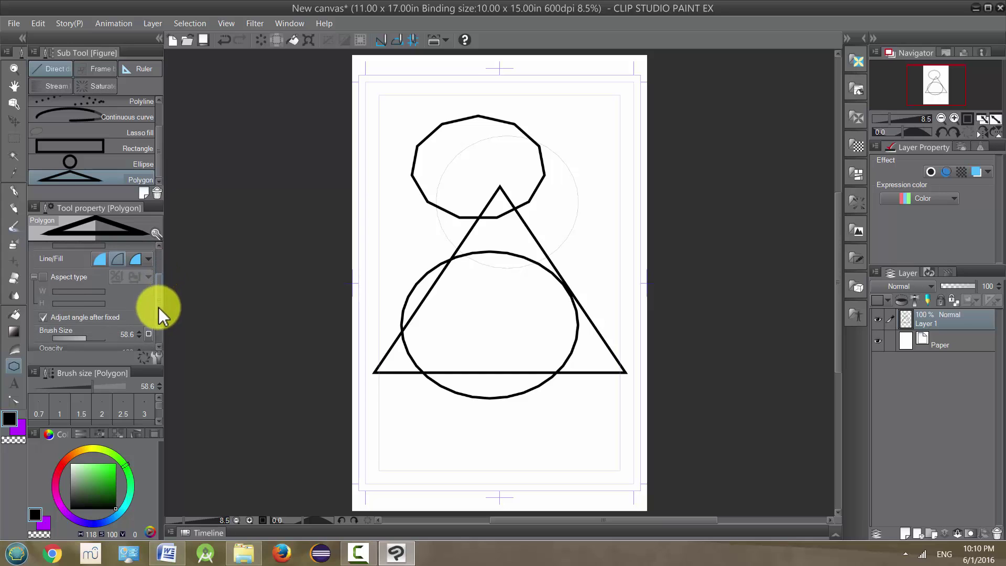
left_click(43, 278)
left_click_drag(377, 191, 660, 452)
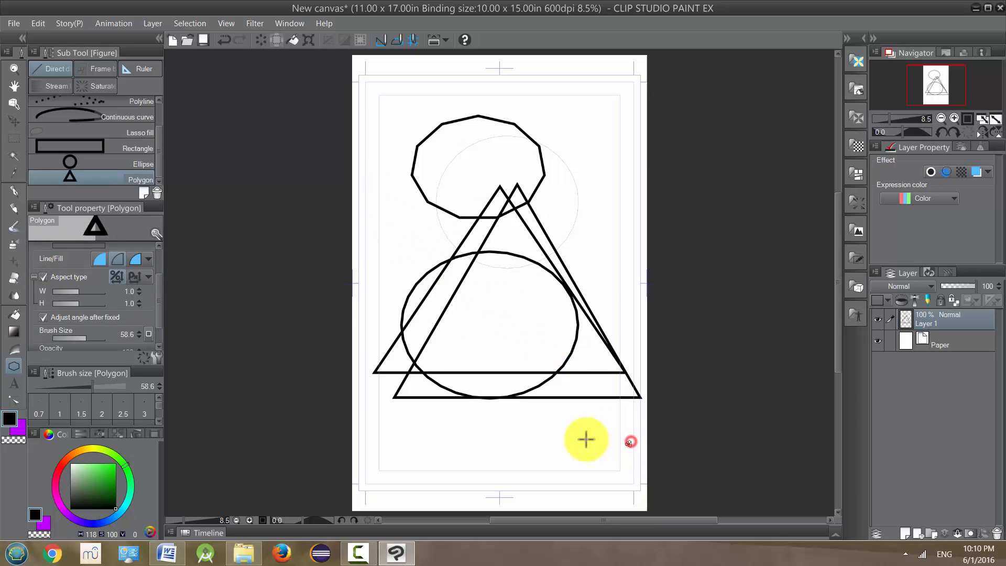
scroll(367, 335, "left", 5)
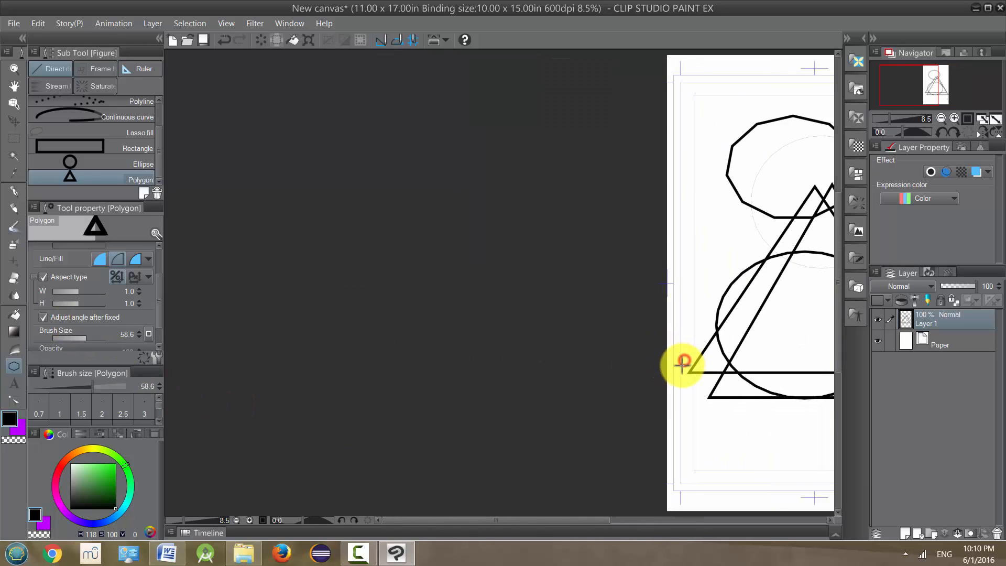
left_click_drag(707, 342, 440, 330)
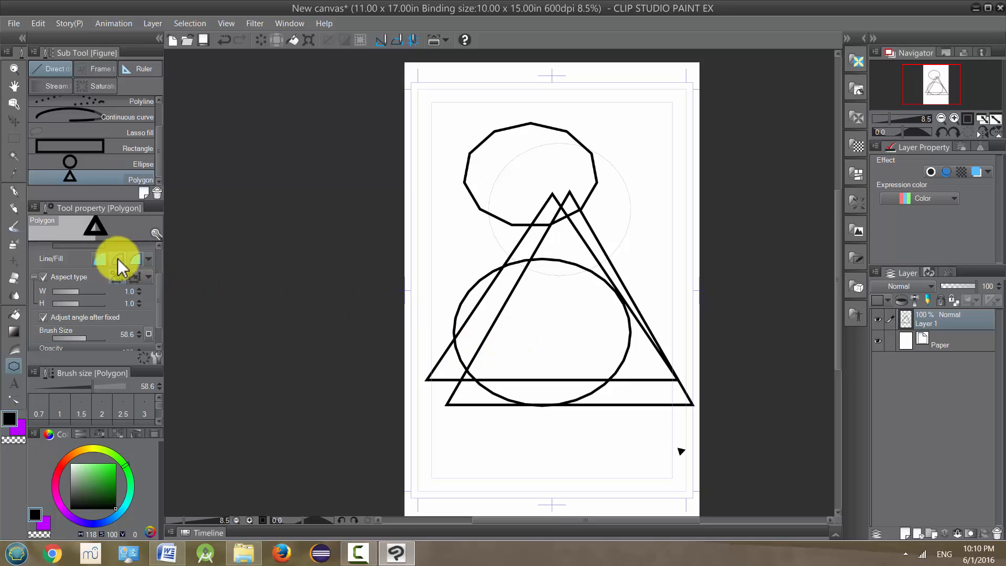
scroll(158, 282, "down", 1)
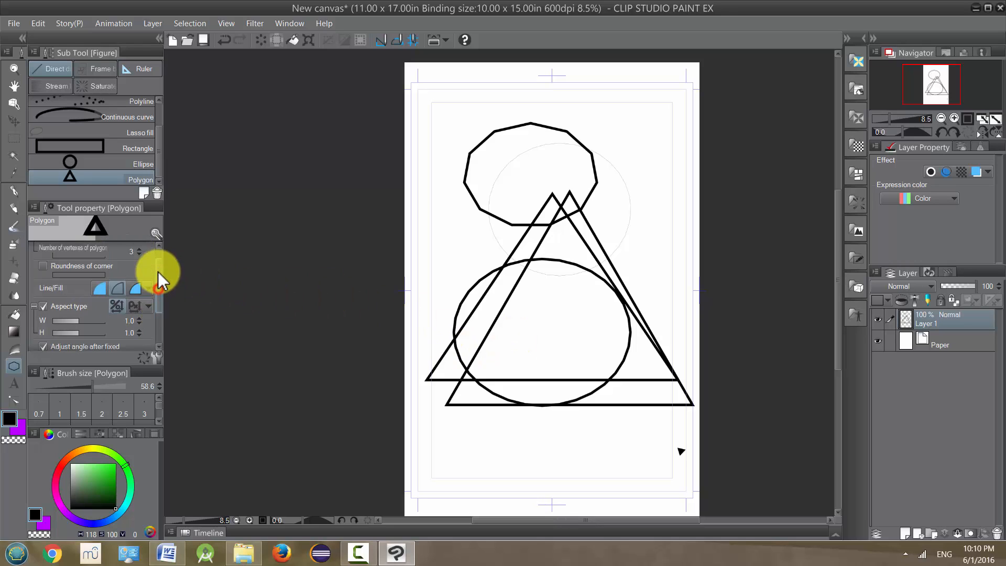
scroll(159, 307, "down", 1)
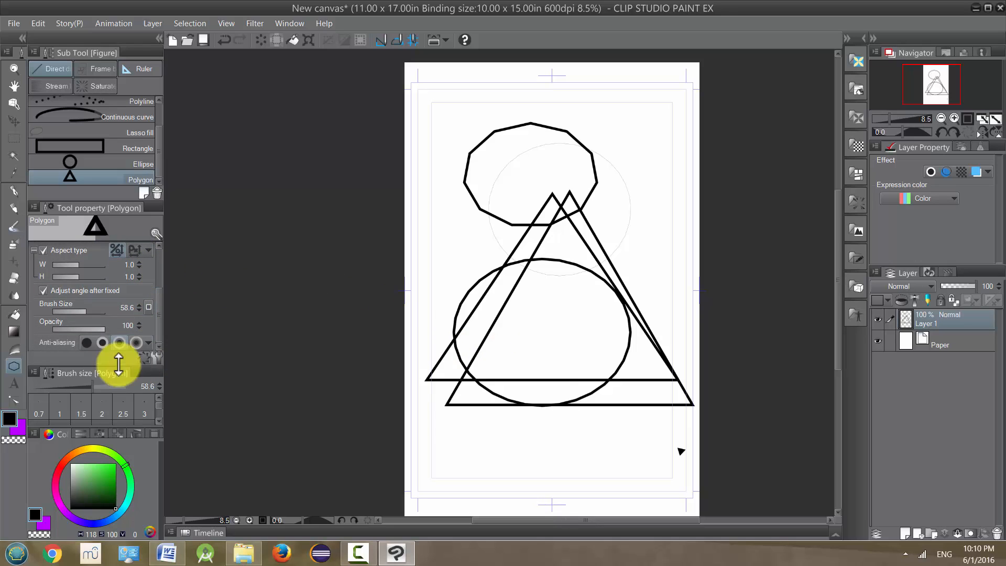
Step: Try another line/fill mode and return to outline-only figures
left_click_drag(158, 310, 156, 256)
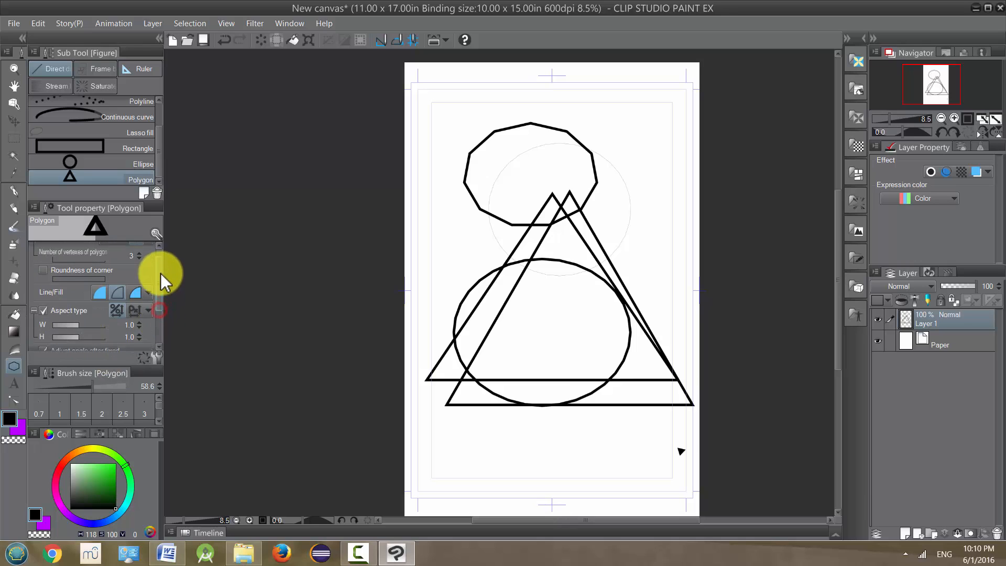
left_click(134, 304)
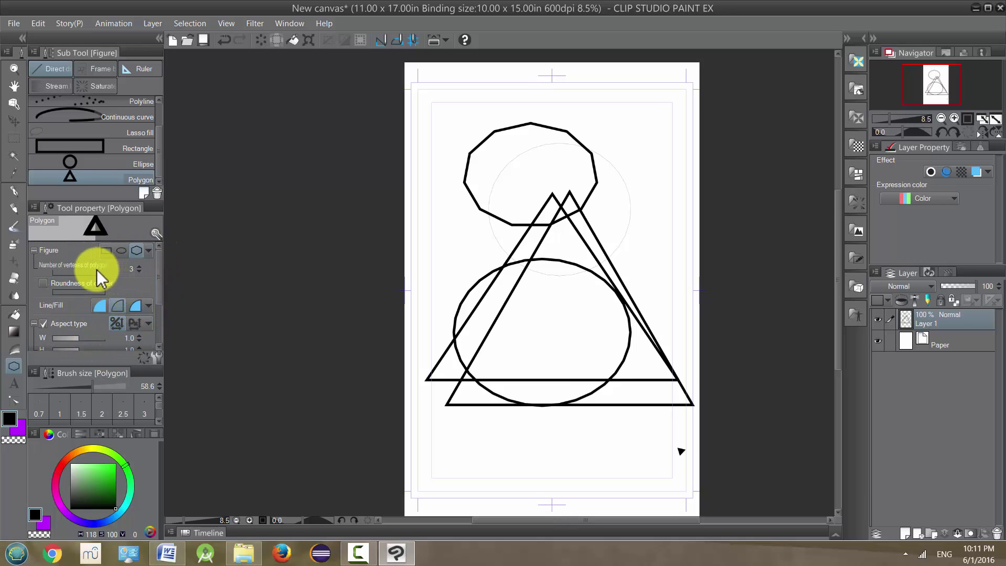
left_click(108, 307)
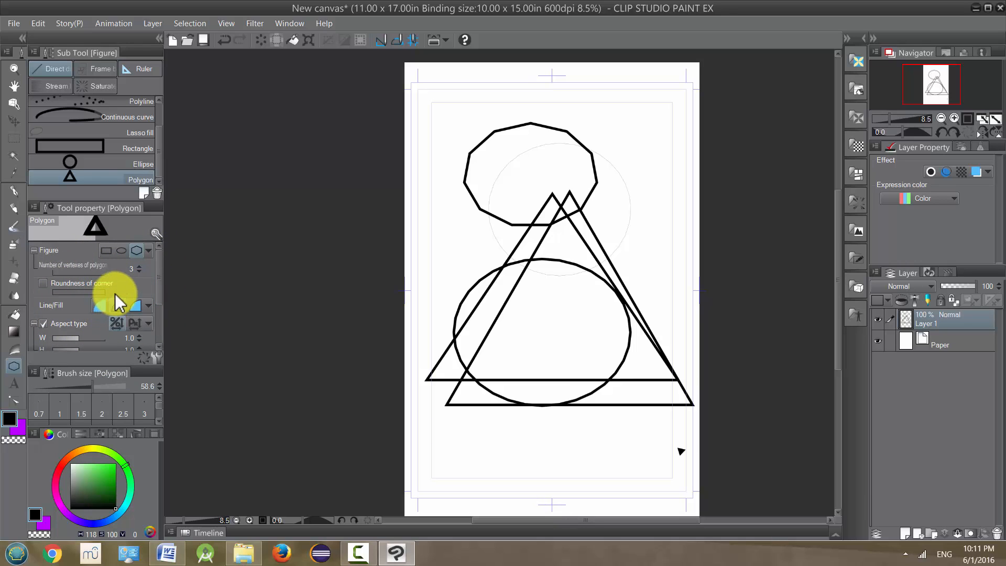
Step: Draw a triangle with corner roundness 100, then one at roundness 4.0 beside it near the page bottom
left_click(43, 285)
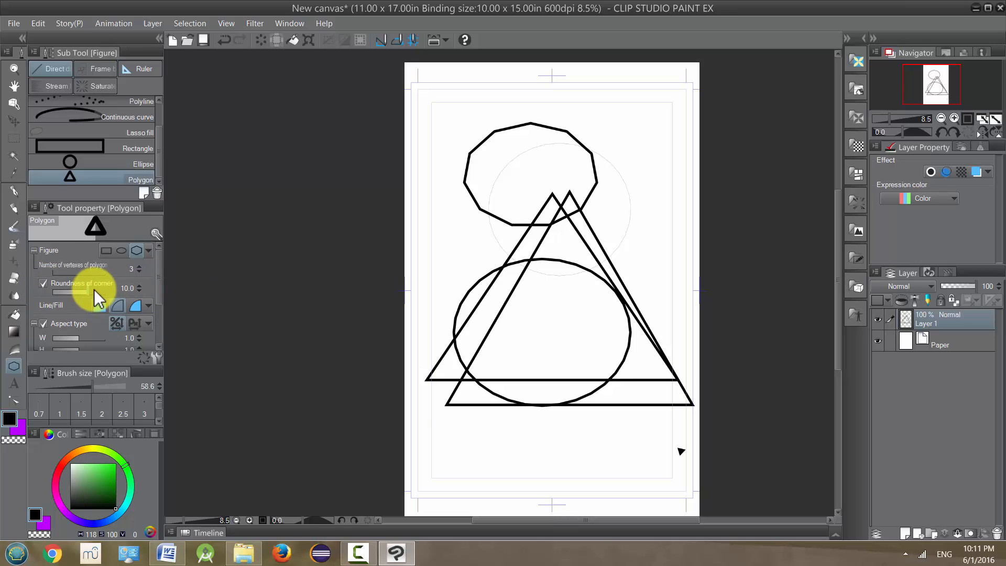
left_click_drag(94, 291, 109, 292)
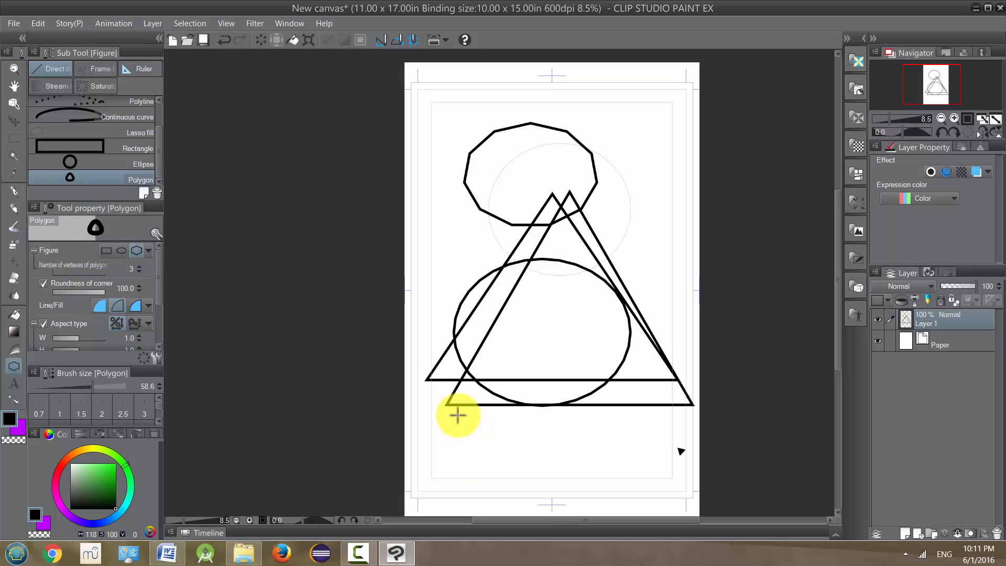
left_click_drag(480, 429, 531, 478)
left_click(555, 505)
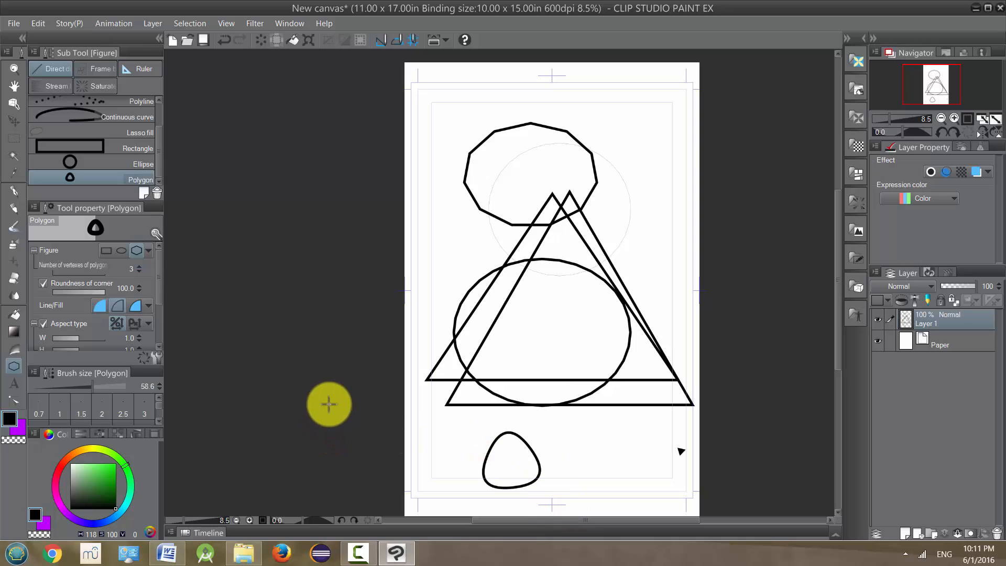
left_click_drag(103, 291, 78, 291)
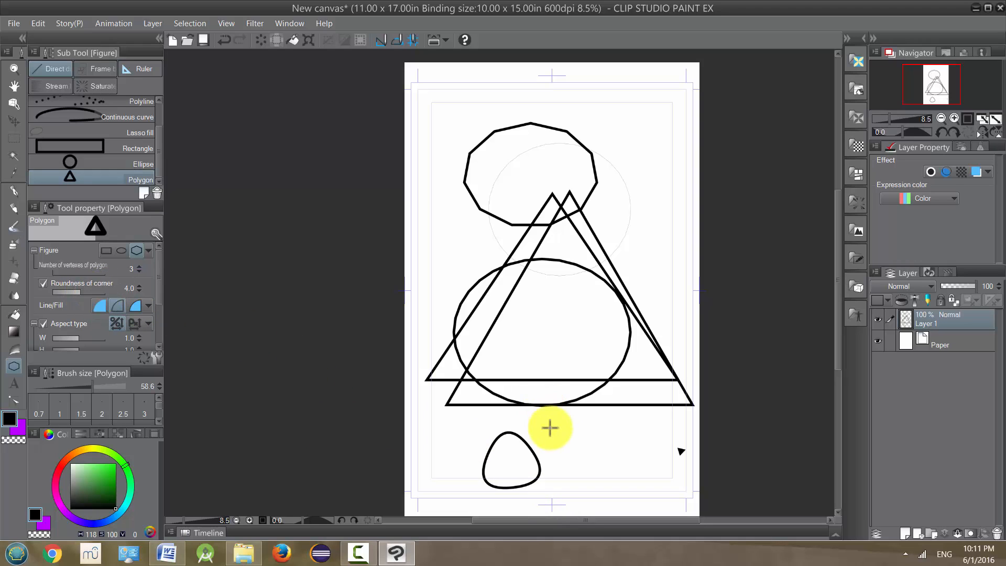
left_click_drag(544, 413, 629, 500)
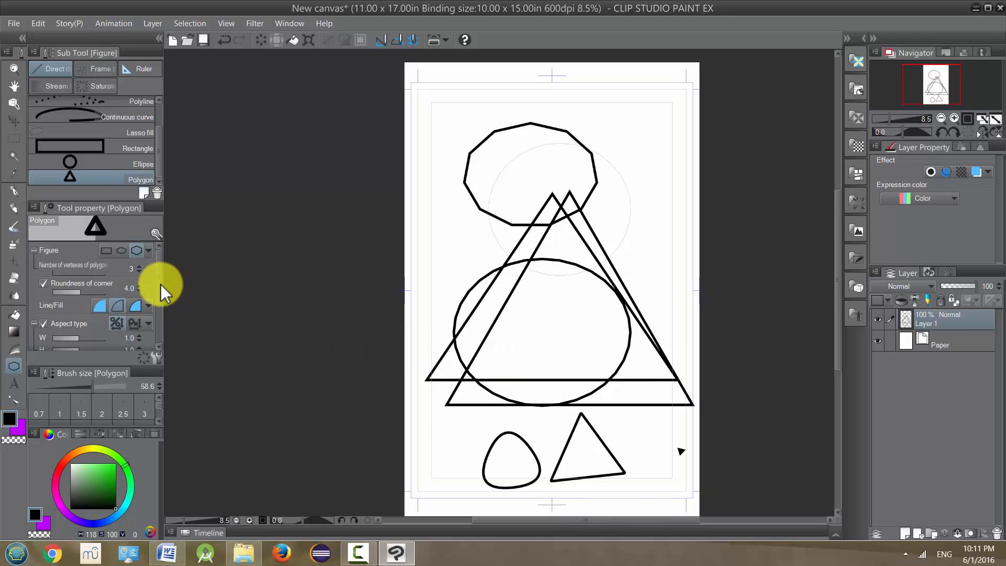
scroll(157, 299, "down", 3)
scroll(157, 276, "up", 3)
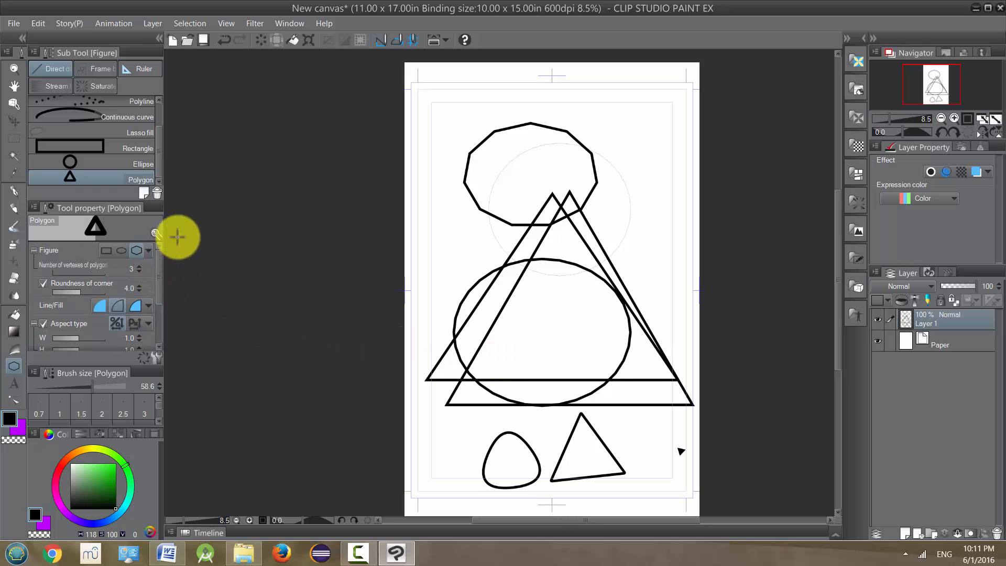
scroll(158, 145, "up", 2)
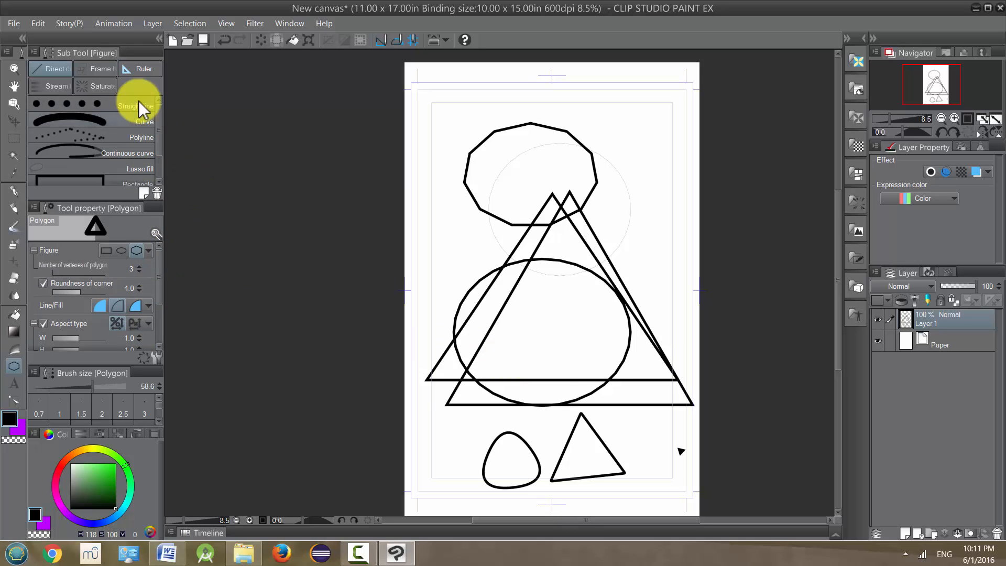